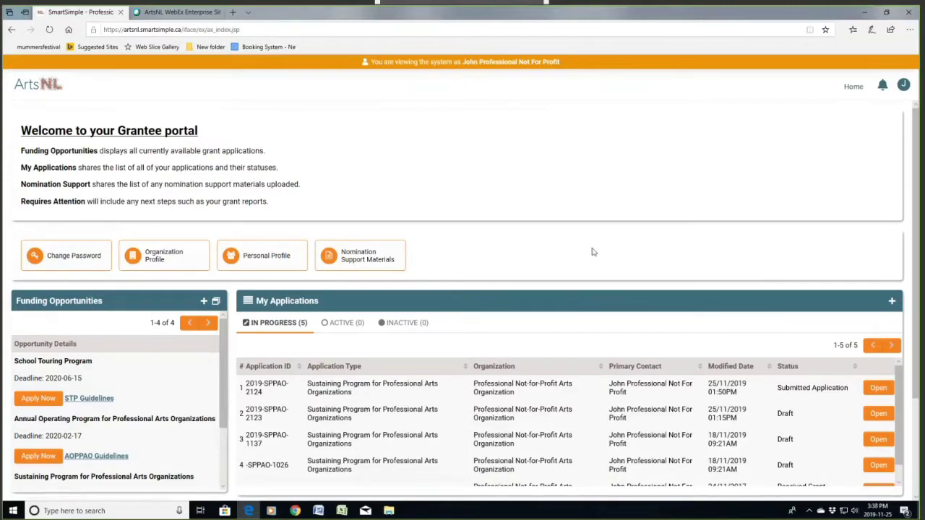
Examine the grantee portal's funding opportunities, application list and items requiring attention.
scroll(591, 247, "down", 1)
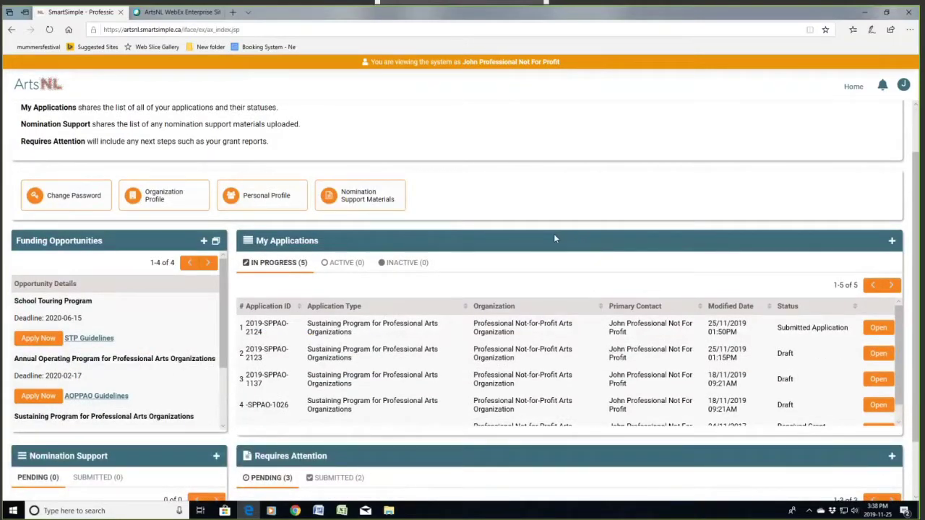
scroll(554, 236, "down", 1)
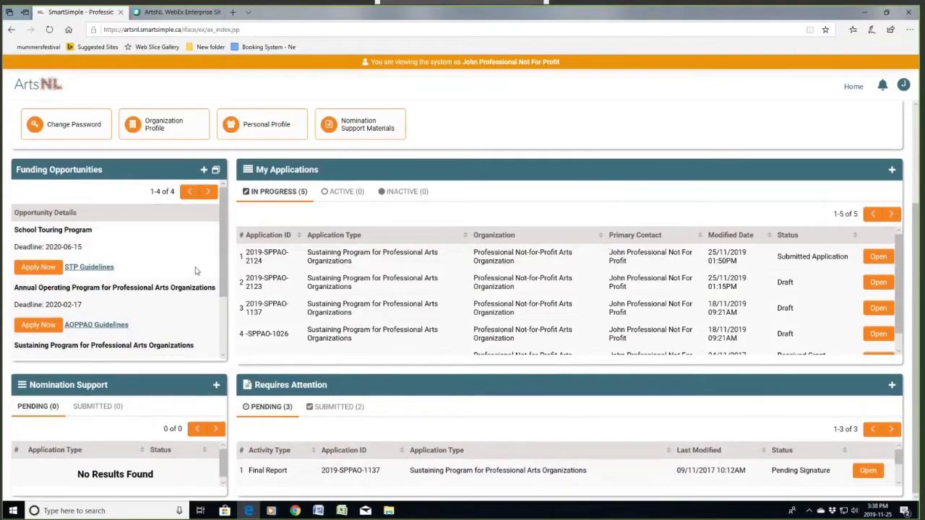
scroll(195, 270, "down", 1)
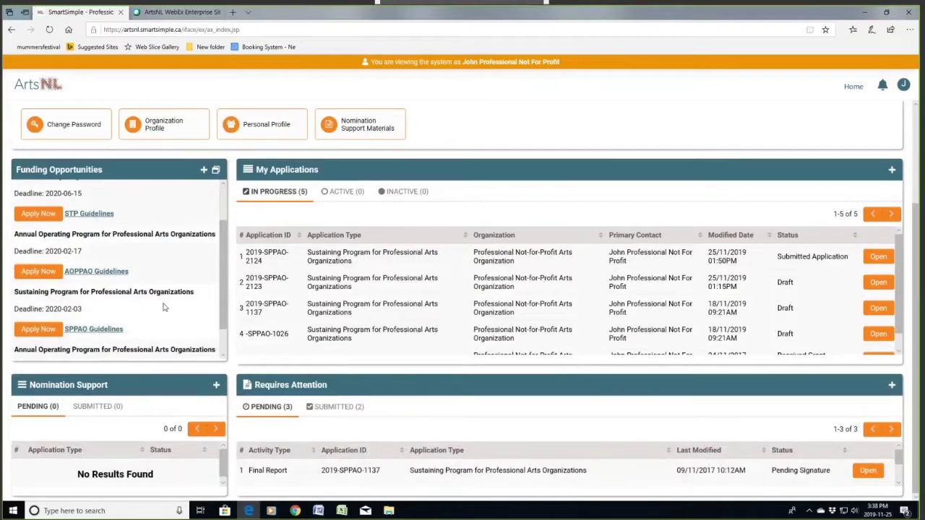
scroll(154, 295, "down", 1)
scroll(154, 295, "up", 2)
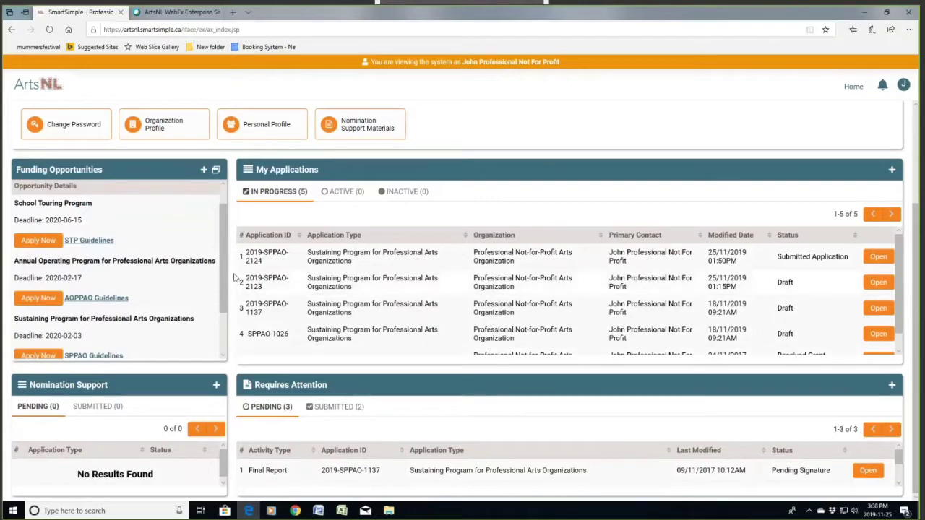
scroll(311, 279, "down", 1)
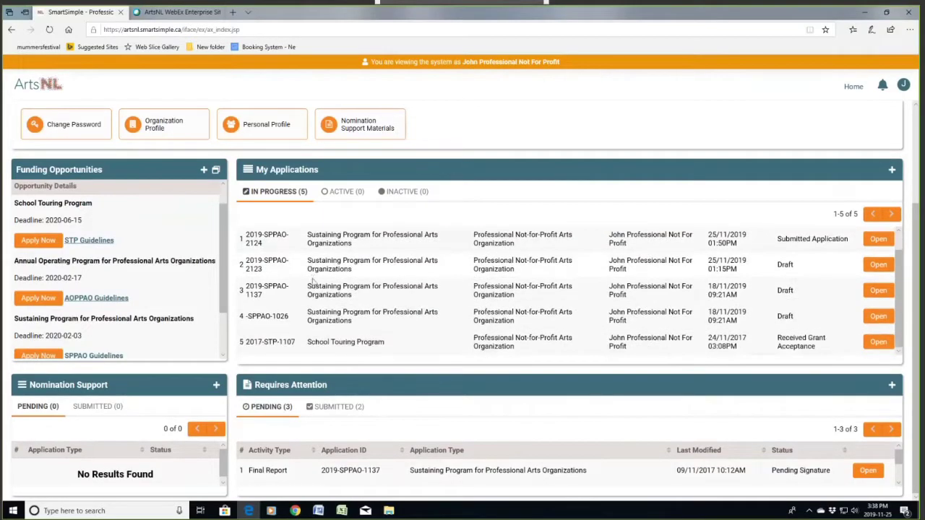
scroll(312, 282, "up", 1)
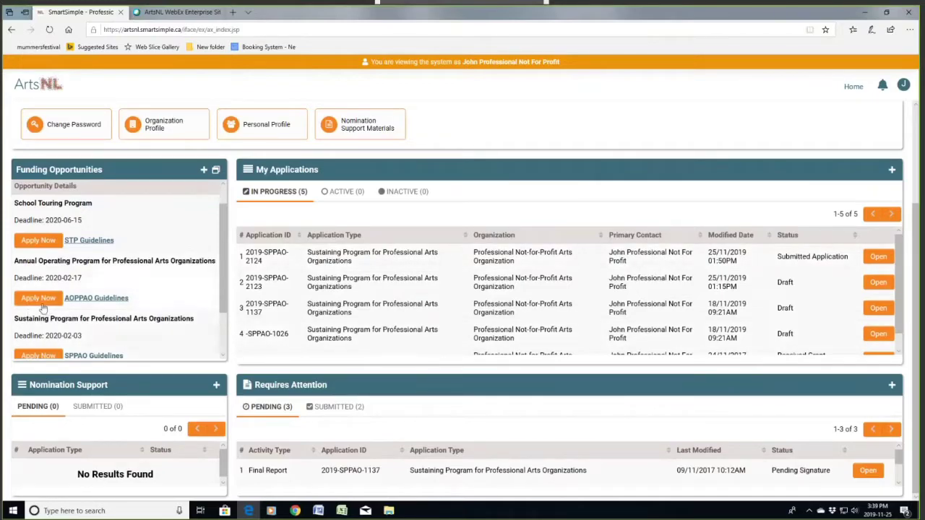
Start a new application for the Sustaining Program for Professional Arts Organizations and save it as a draft.
scroll(43, 309, "down", 1)
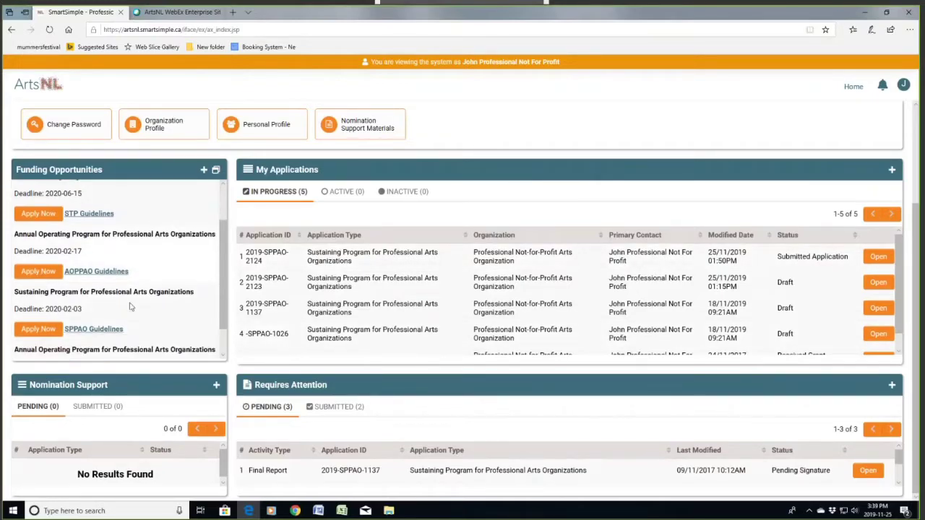
left_click(52, 335)
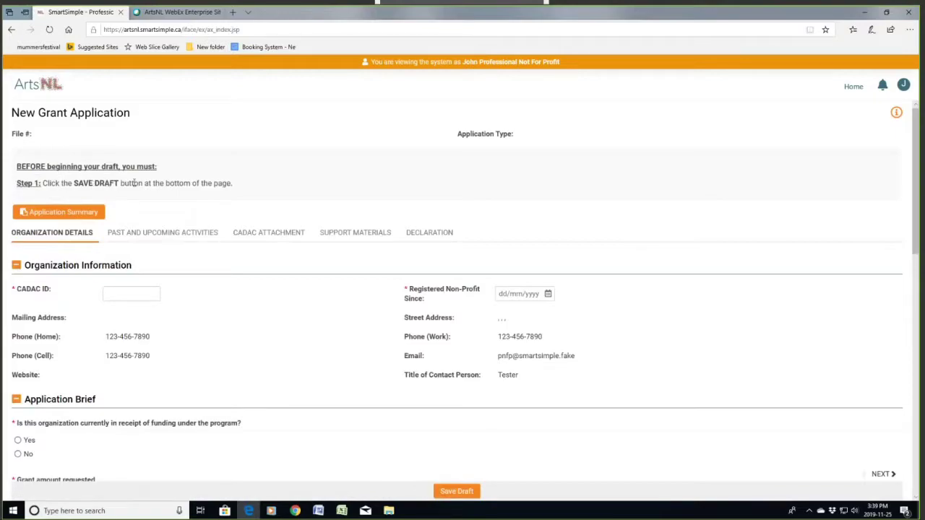
left_click(457, 492)
left_click(455, 492)
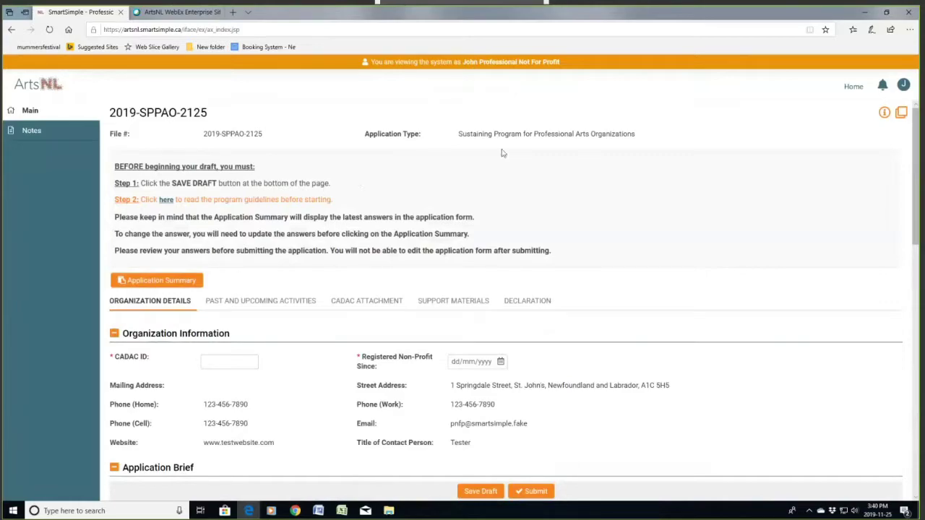
Read through the SPPAO program guidelines linked in the application instructions, then close the document.
left_click(164, 203)
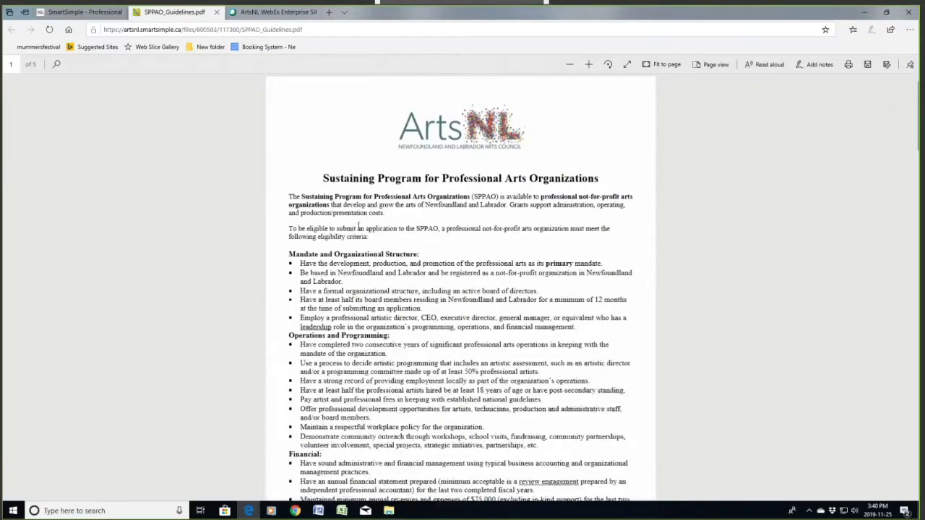
scroll(359, 226, "down", 4)
scroll(359, 226, "down", 10)
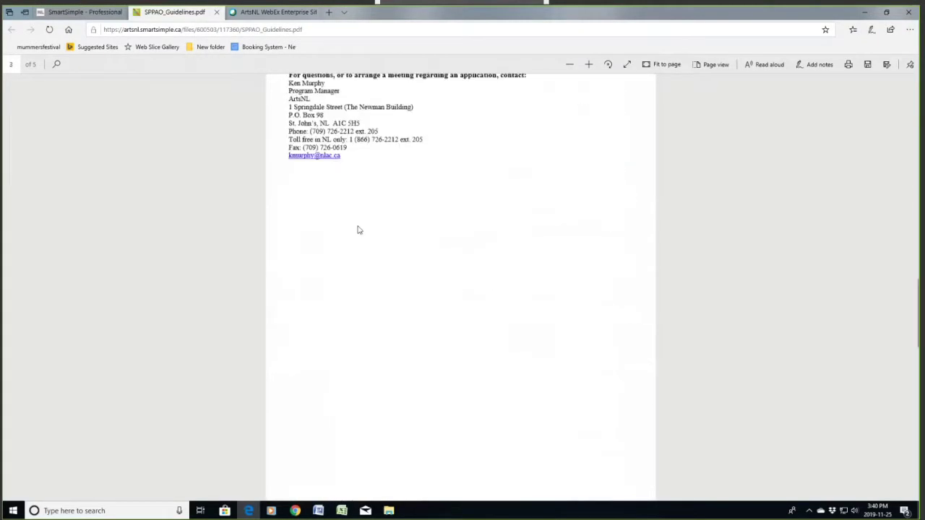
scroll(357, 229, "up", 5)
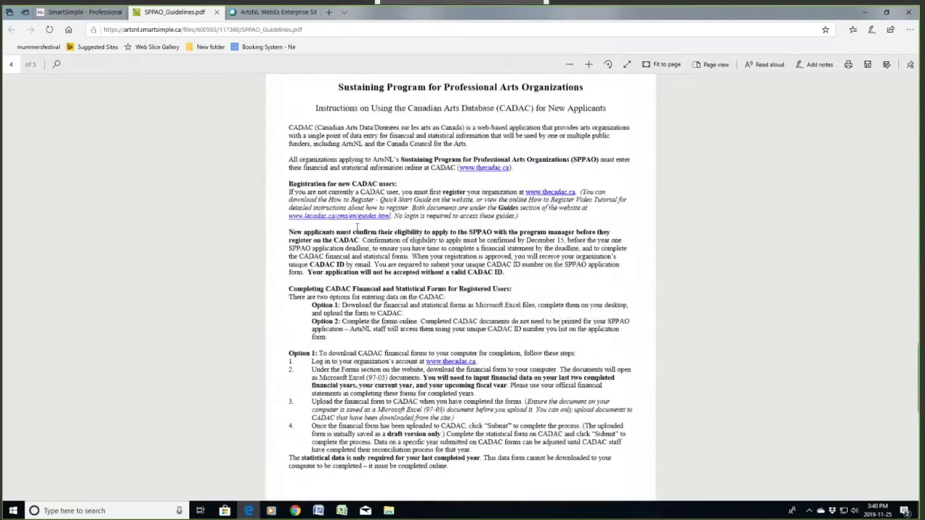
scroll(355, 224, "up", 10)
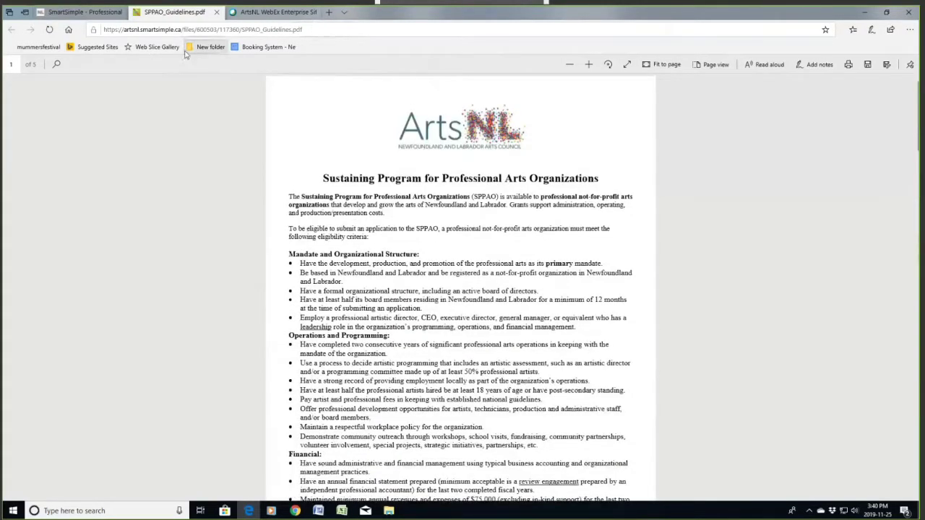
left_click(216, 12)
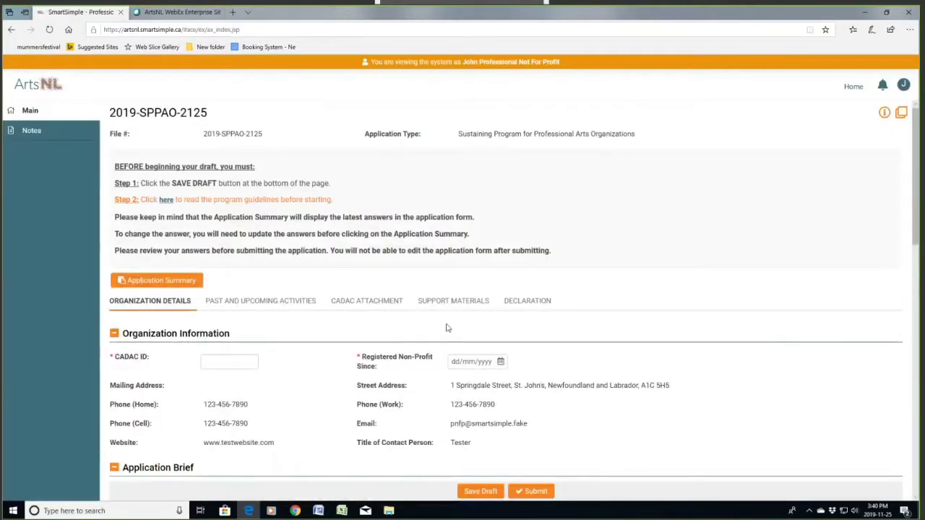
Review each section of the application form, from organization details through the declaration, and return to the organization details.
scroll(445, 326, "down", 3)
scroll(445, 326, "up", 3)
left_click(268, 306)
left_click(378, 304)
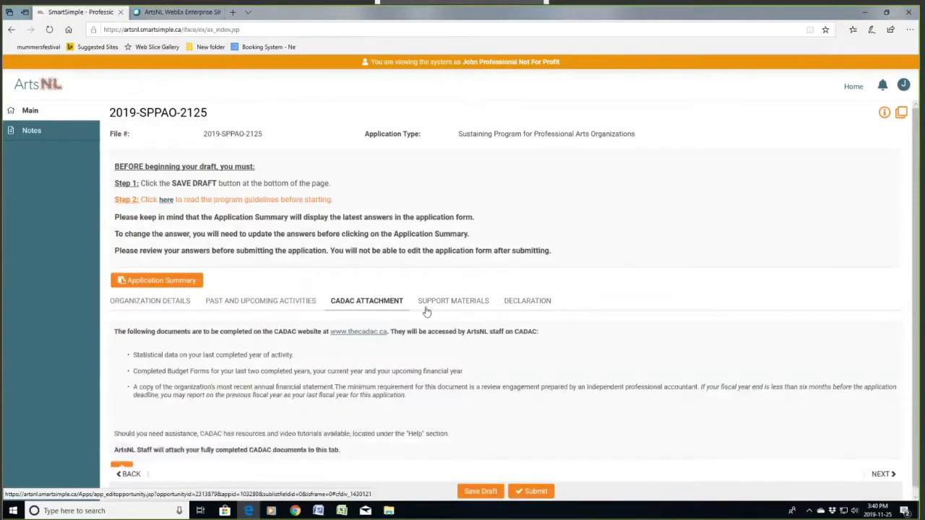
left_click(462, 303)
left_click(531, 301)
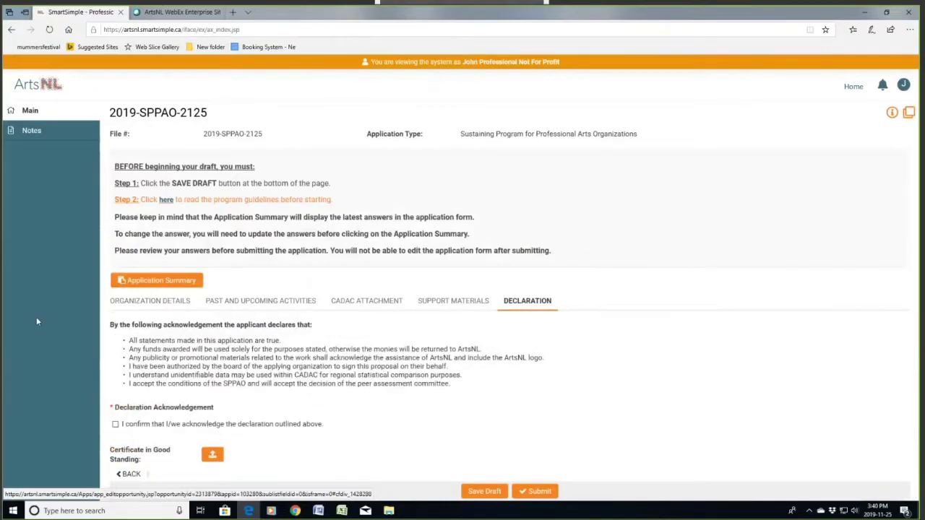
left_click(149, 300)
Enter the organization's CADAC ID in the Organization Information section.
scroll(317, 323, "down", 1)
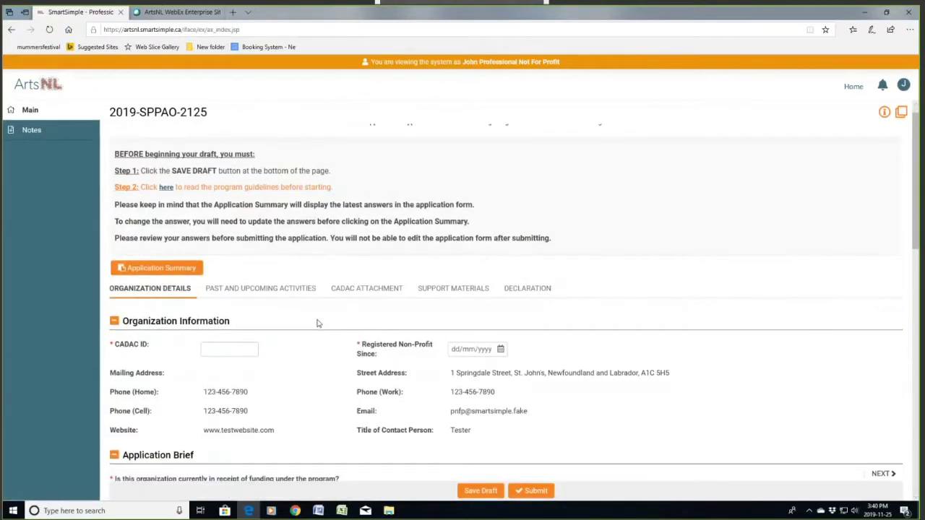
scroll(317, 323, "down", 2)
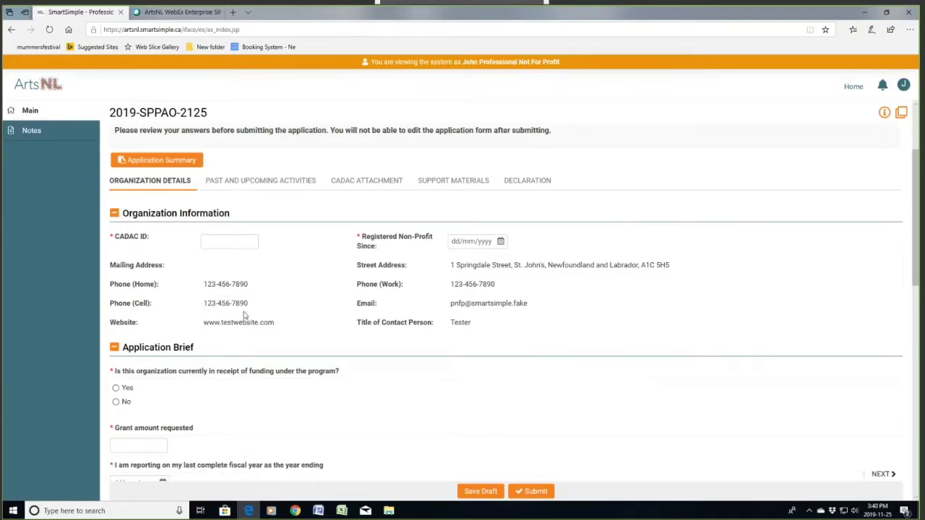
left_click(223, 241)
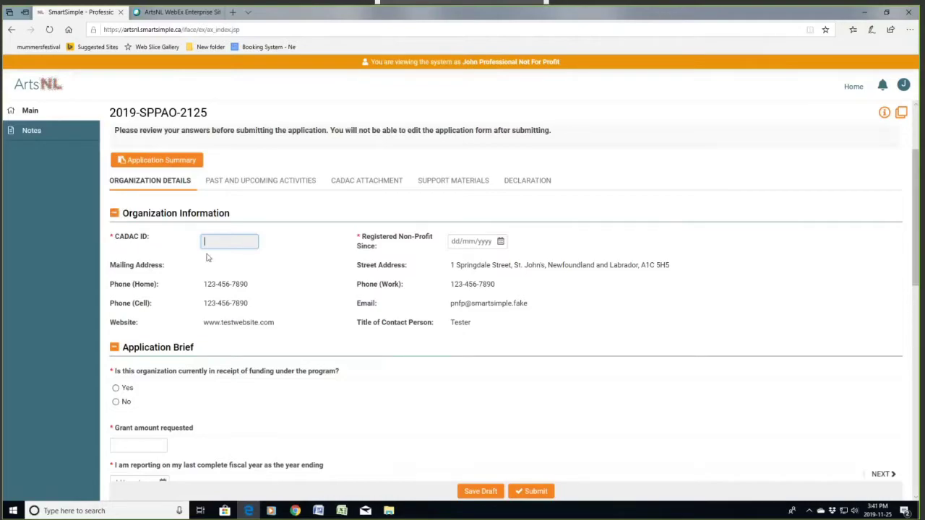
type("art132428")
left_click(500, 242)
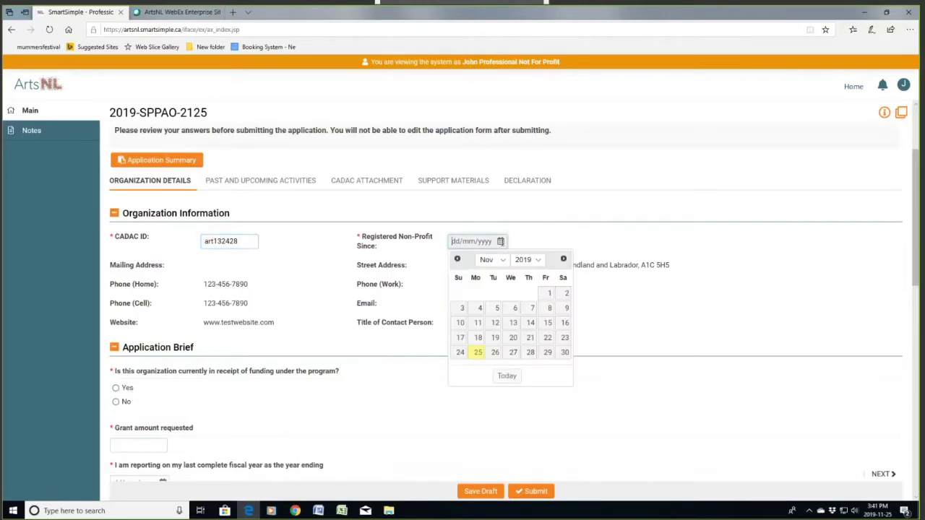
left_click(527, 259)
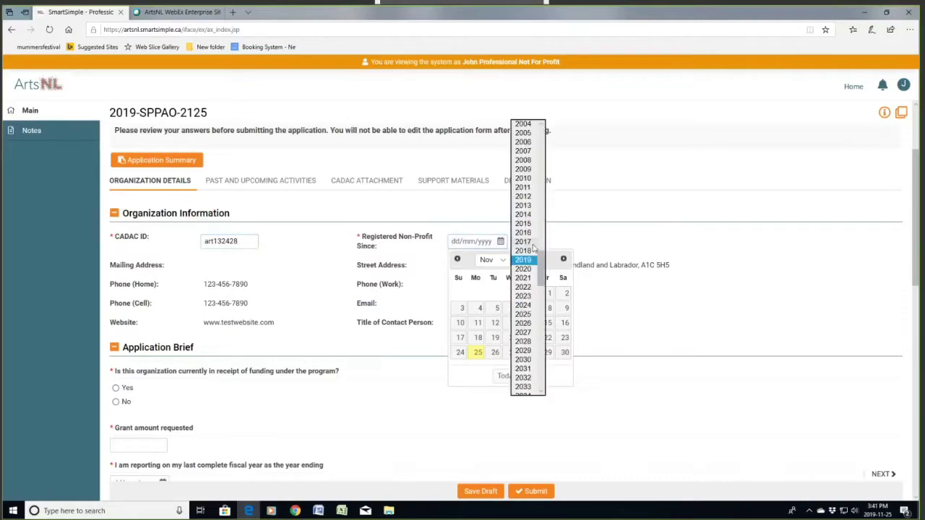
left_click(537, 169)
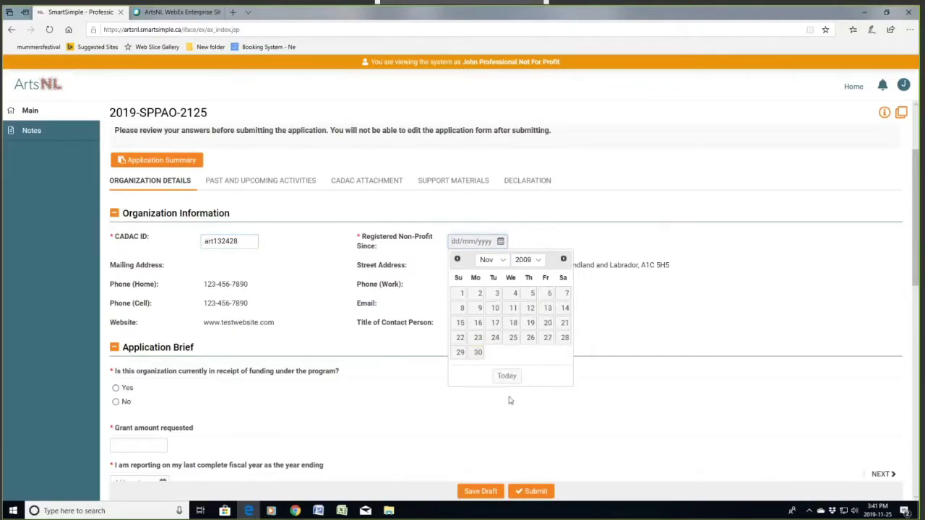
left_click(618, 306)
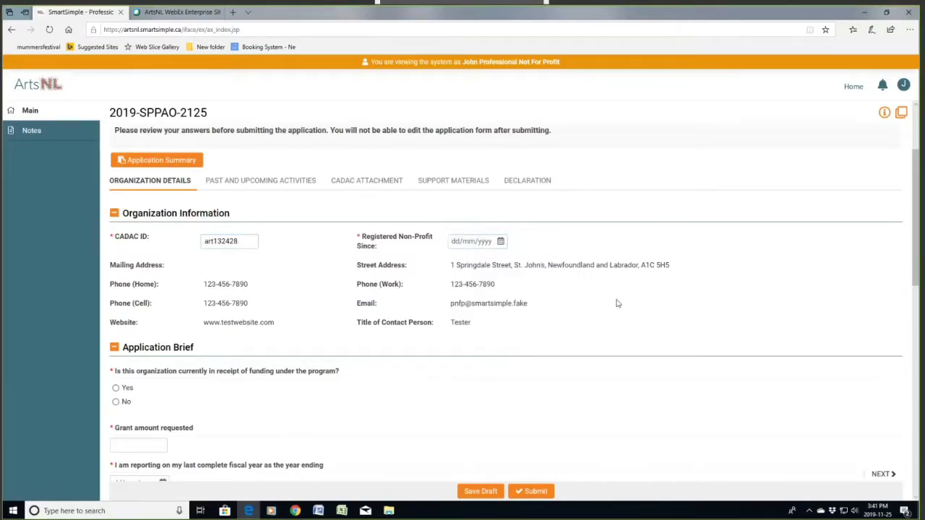
Set the Registered Non-Profit Since date to 25/11/2009.
left_click(500, 241)
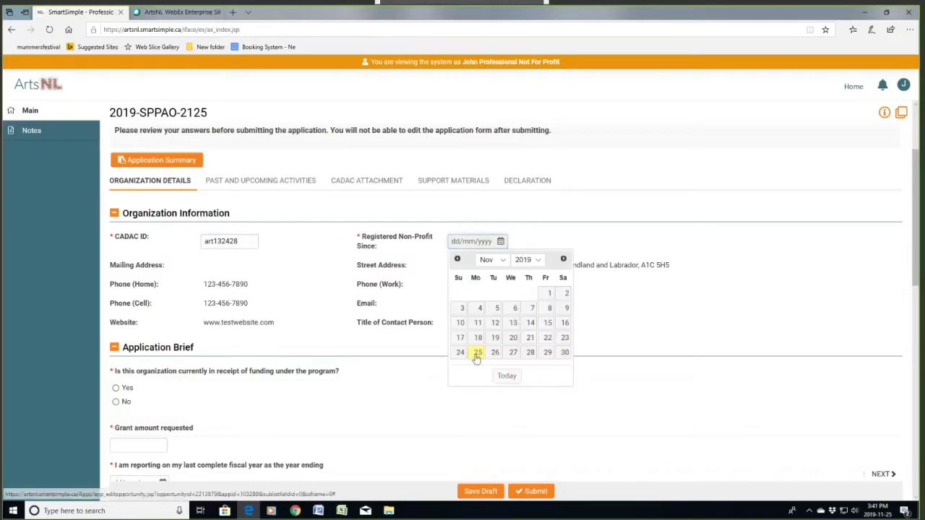
left_click(526, 259)
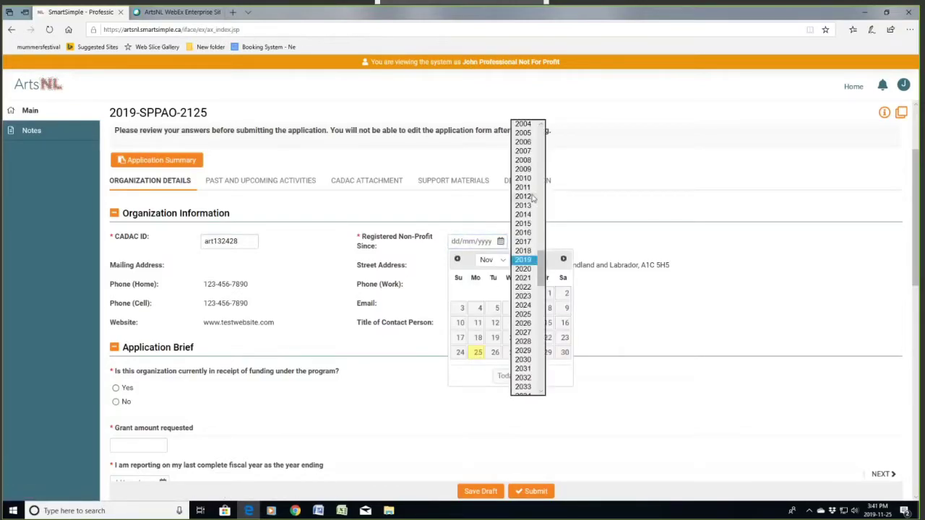
left_click(522, 169)
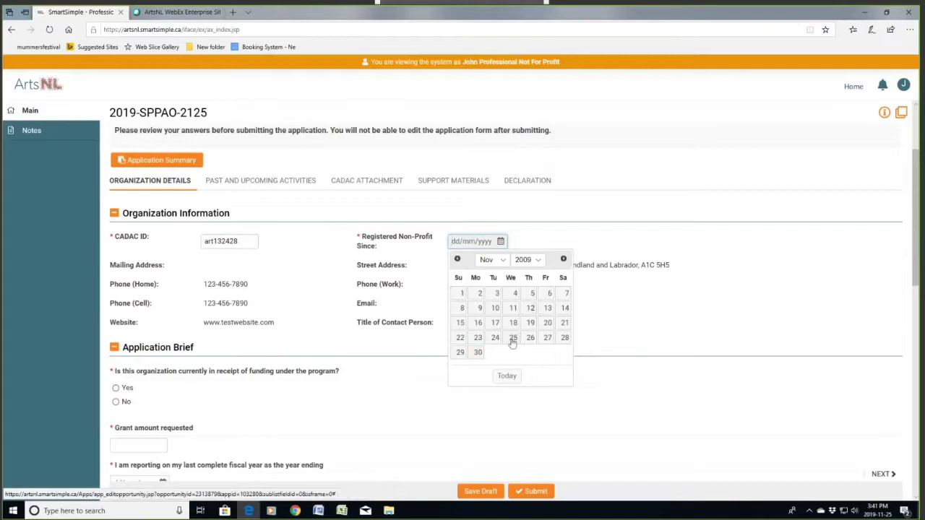
left_click(512, 337)
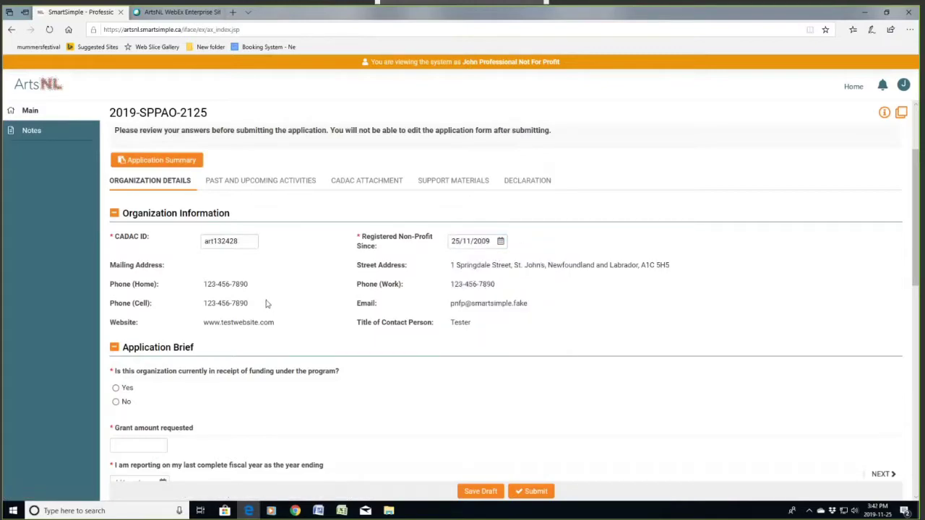
In the Application Brief, answer No to currently receiving program funding and set the grant amount requested to $50,000.
scroll(265, 302, "down", 1)
scroll(263, 302, "down", 2)
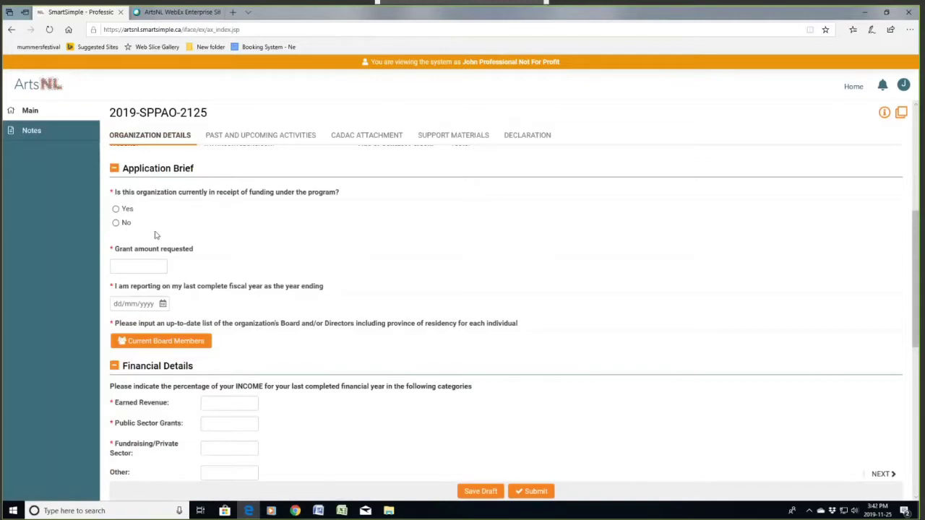
left_click(115, 224)
left_click(163, 266)
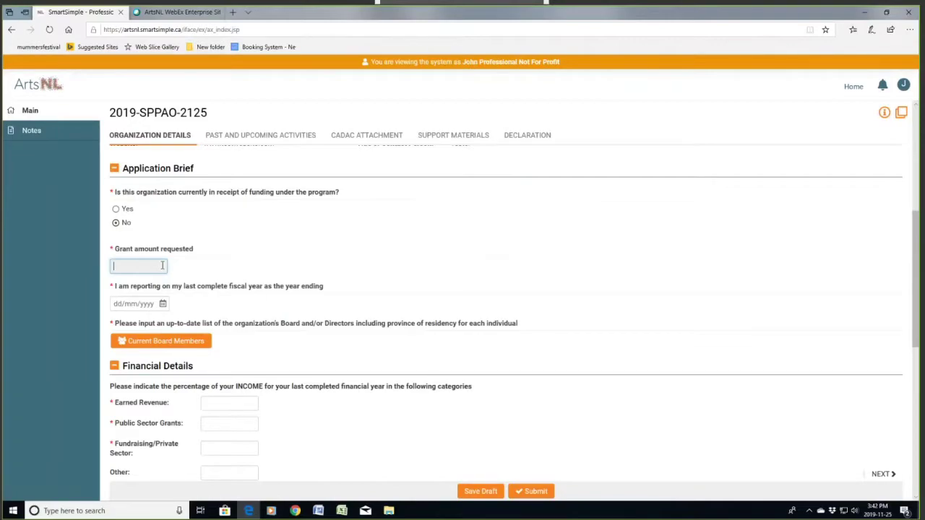
type("50,000")
Set the year-end date of the last complete fiscal year to 31/03/2019.
left_click(163, 309)
left_click(163, 309)
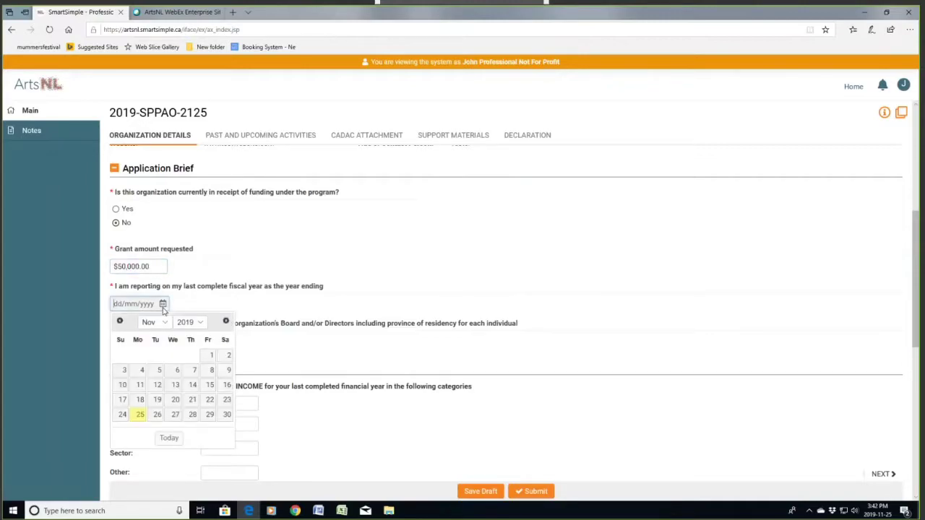
left_click(153, 322)
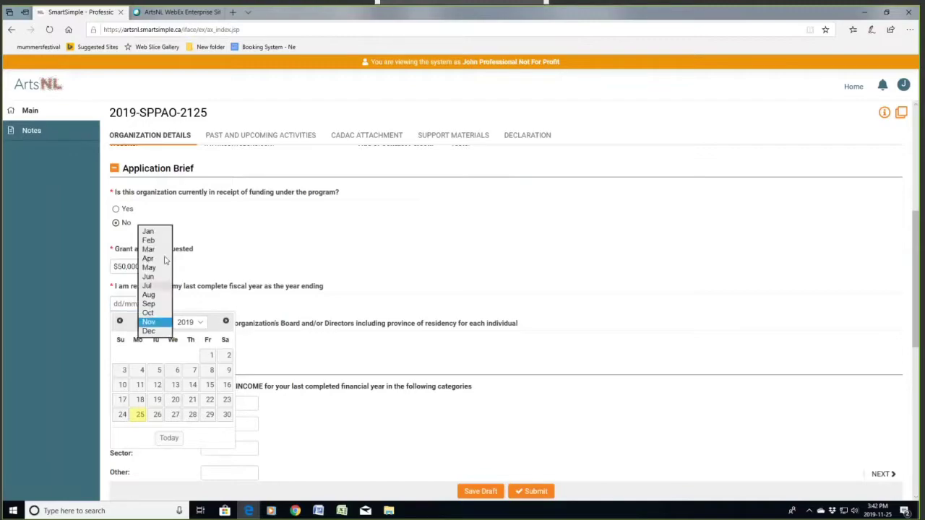
left_click(165, 249)
left_click(123, 429)
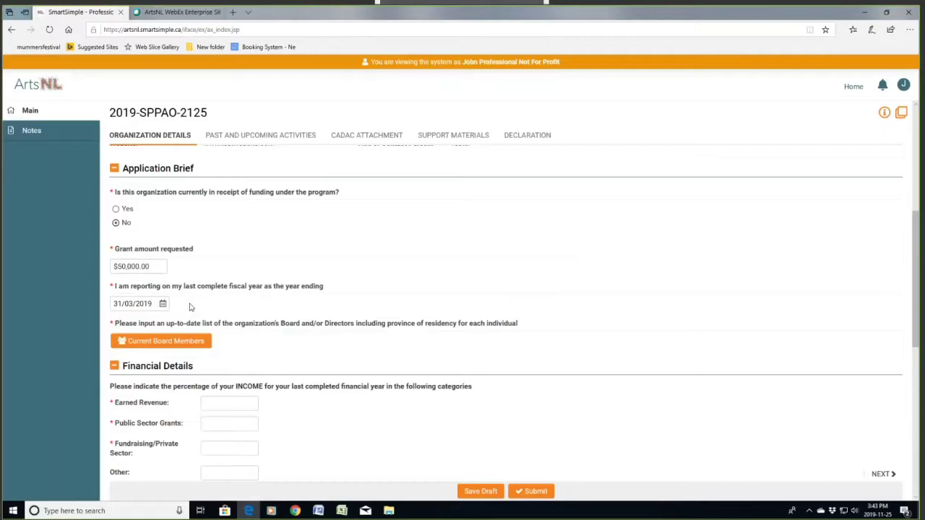
Add the first current board member by name, with Newfoundland and Labrador residency and the over-18 acknowledgement set to Yes.
left_click(164, 341)
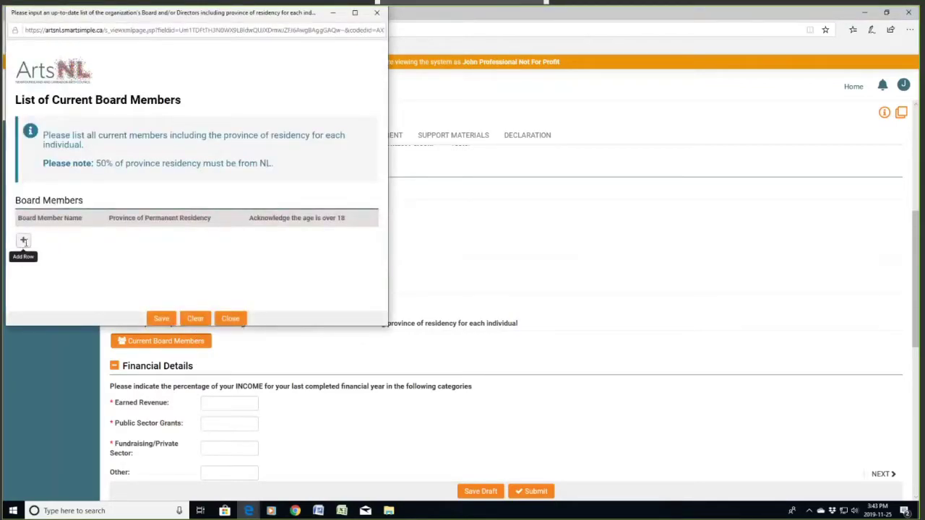
left_click(23, 244)
left_click(62, 239)
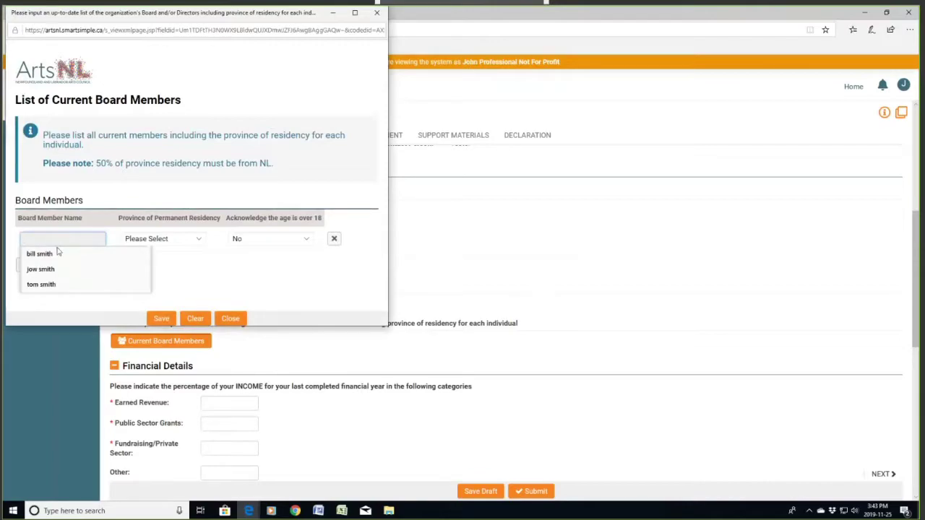
left_click(45, 253)
left_click(207, 241)
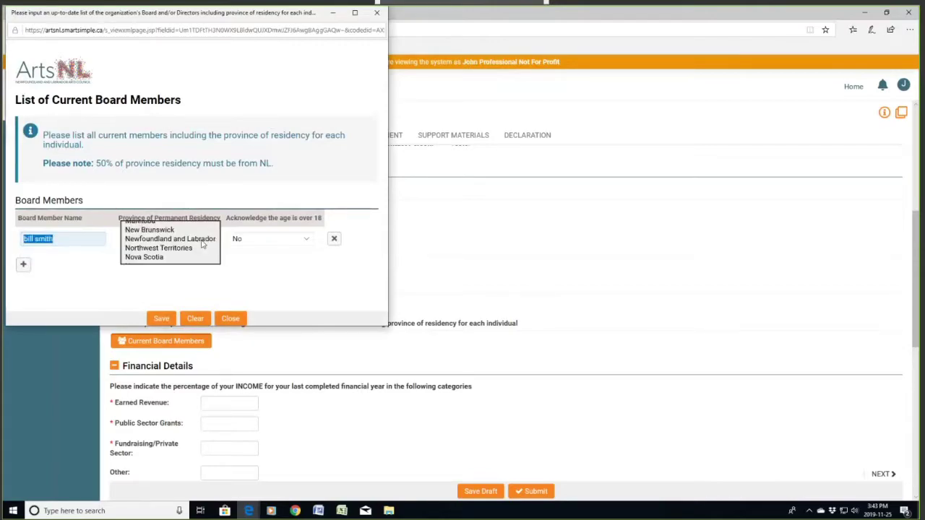
left_click(200, 242)
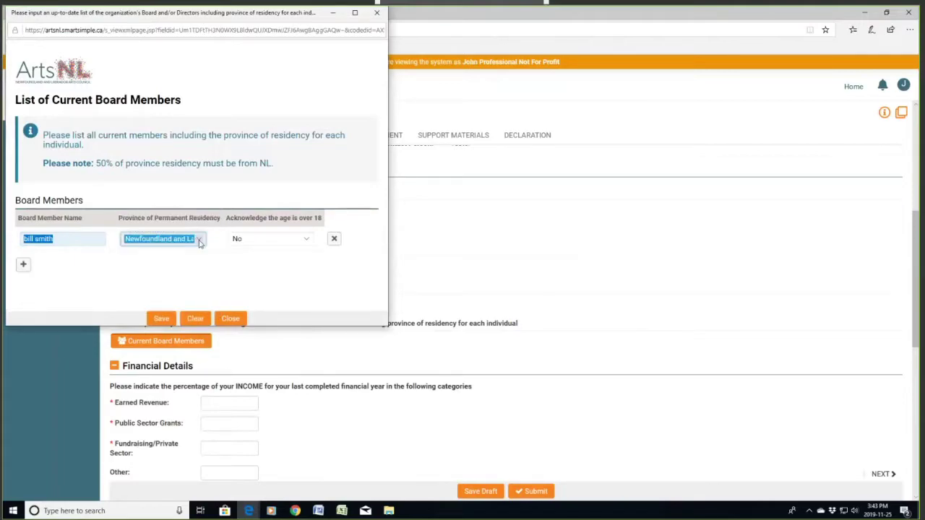
left_click(306, 239)
left_click(264, 251)
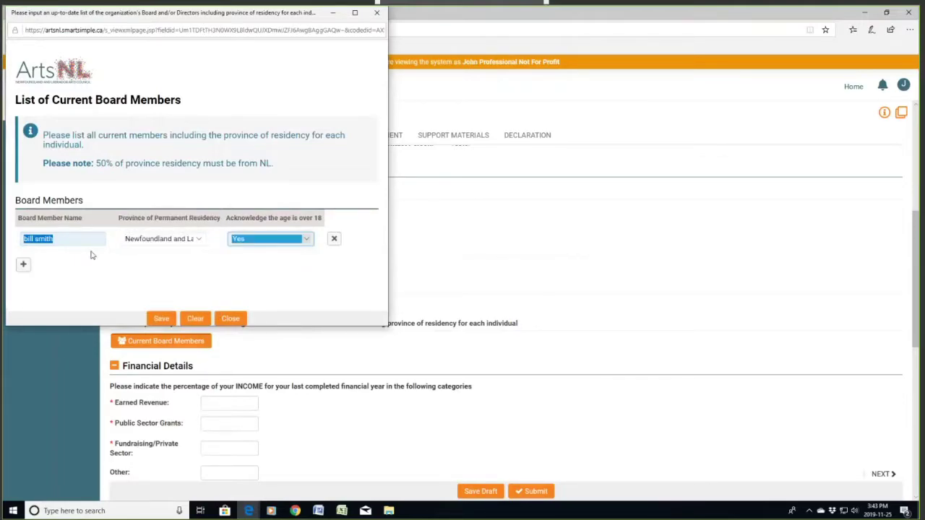
Add a second board member by name, with Newfoundland and Labrador residency and the over-18 acknowledgement set to Yes.
left_click(23, 264)
left_click(61, 263)
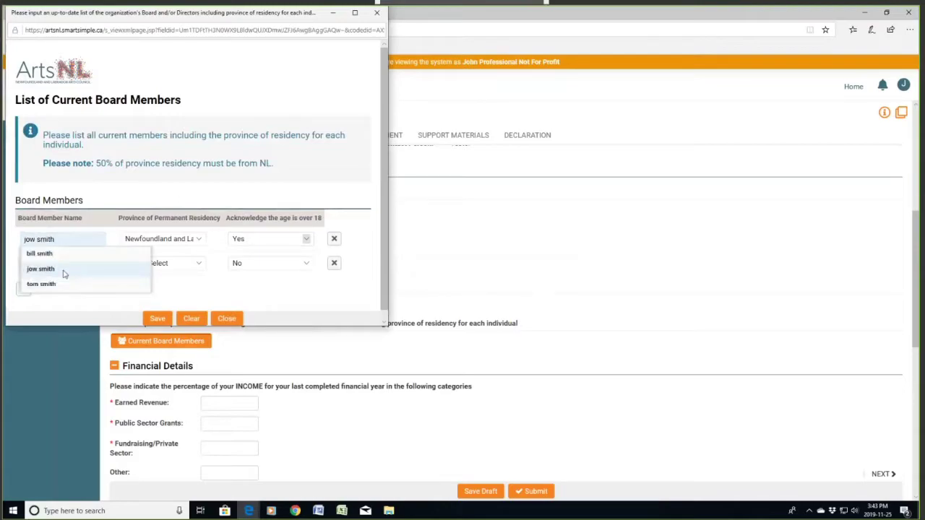
left_click(59, 268)
left_click(77, 263)
left_click(51, 258)
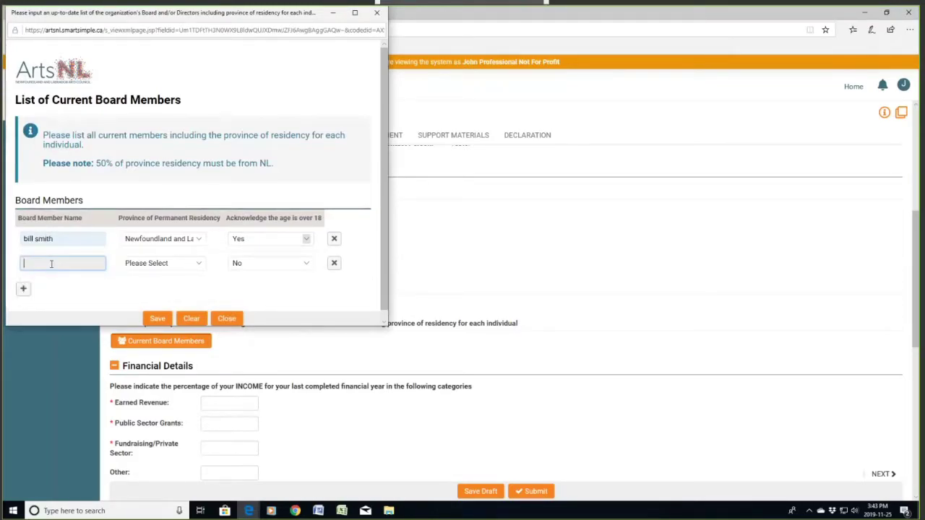
right_click(48, 268)
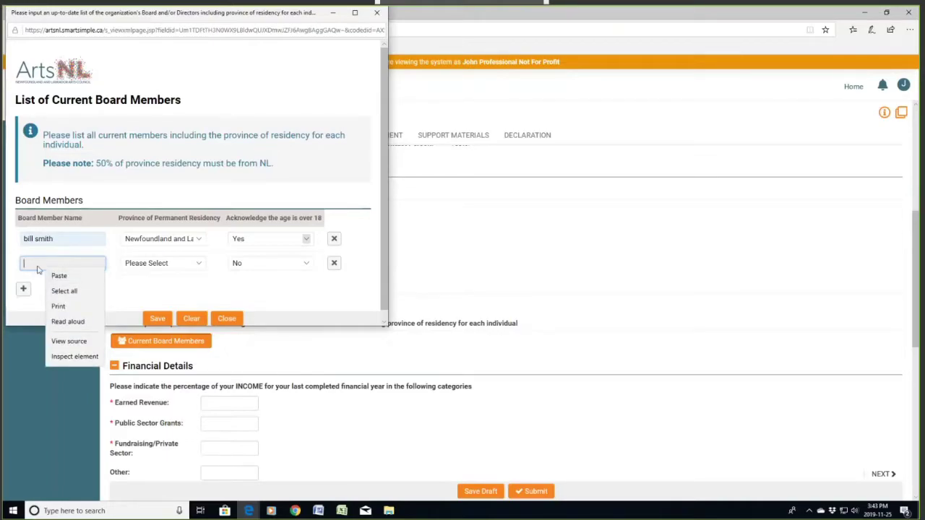
left_click(37, 262)
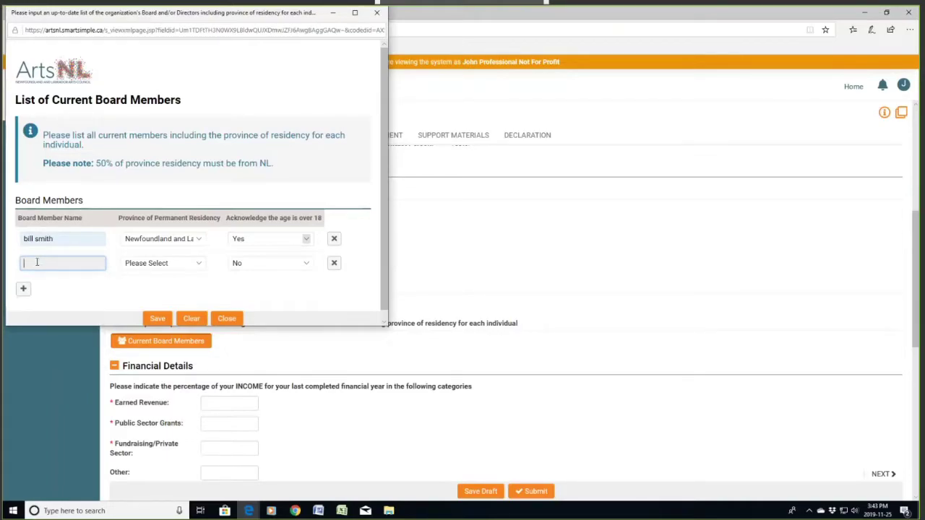
type("joe smith")
left_click(200, 264)
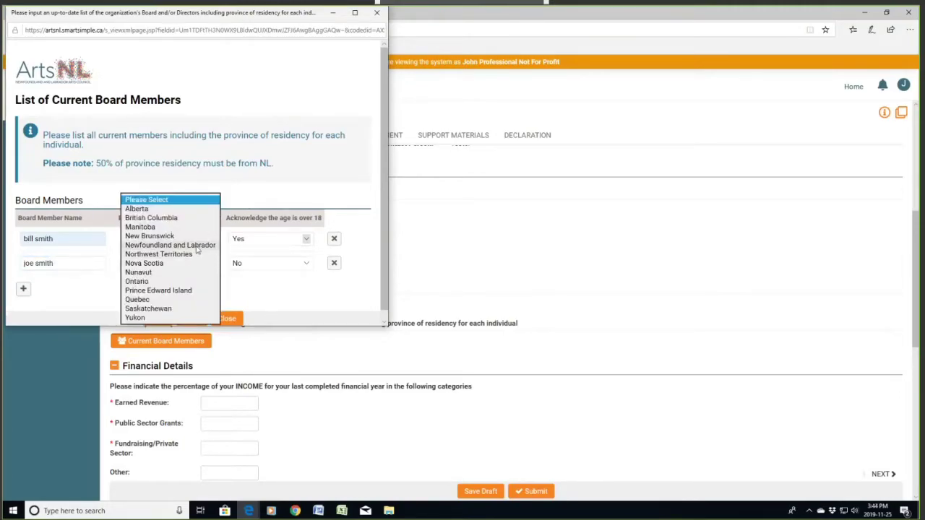
left_click(195, 244)
left_click(306, 264)
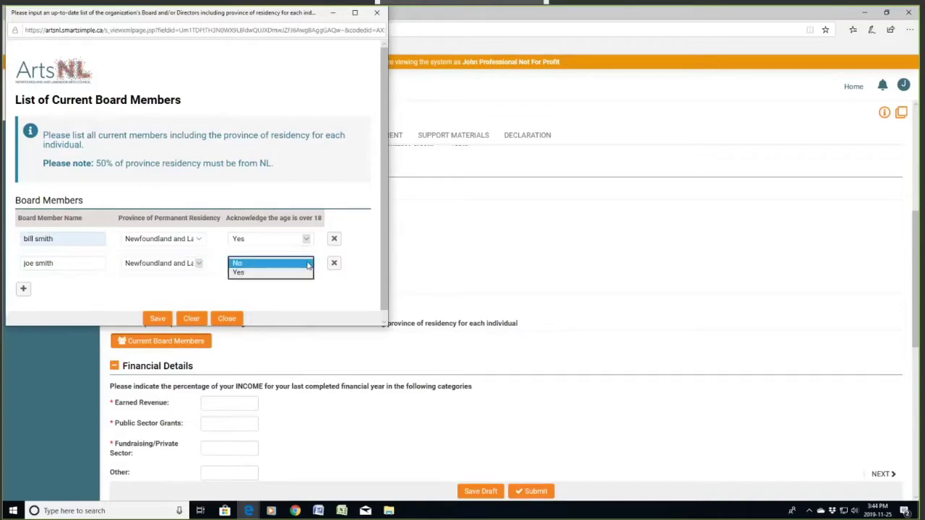
left_click(281, 278)
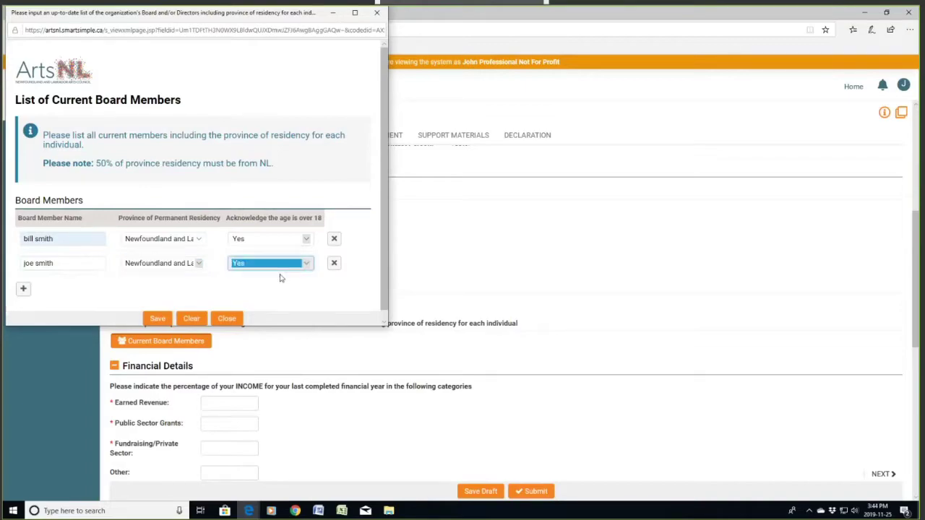
Add a third row to the board members list and replace the first member's name with another suggested name.
left_click(23, 288)
left_click(23, 289)
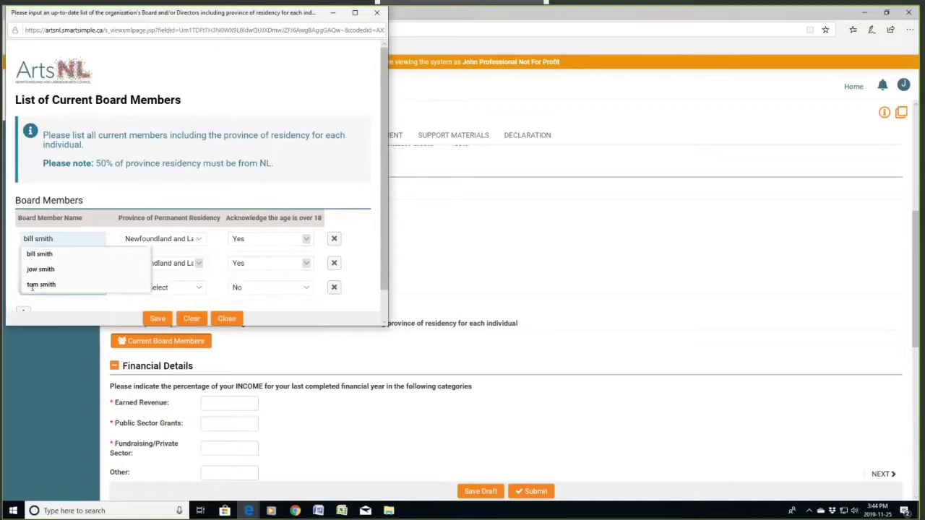
key("Escape")
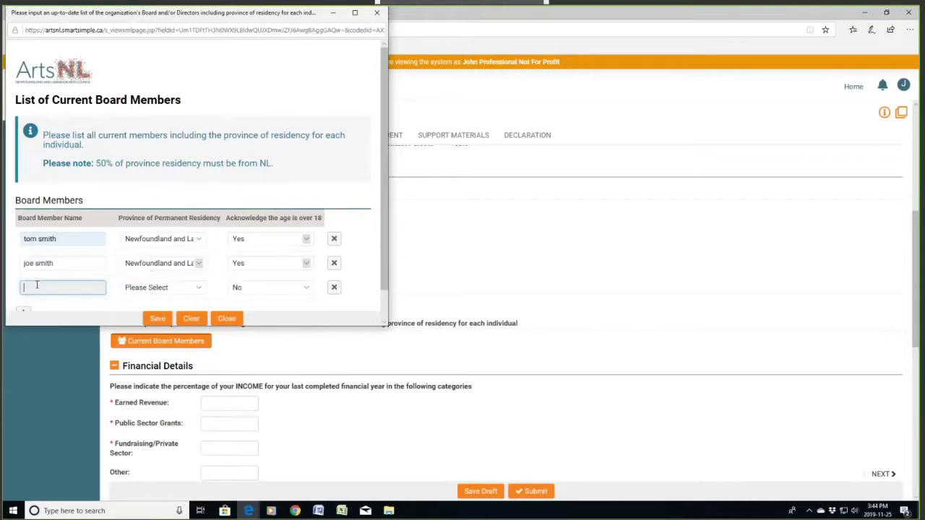
left_click(36, 287)
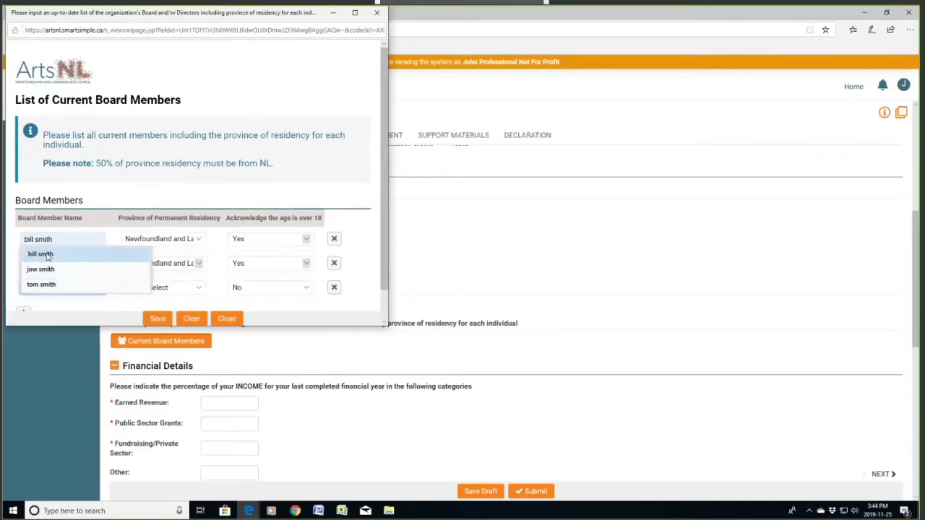
key("Escape")
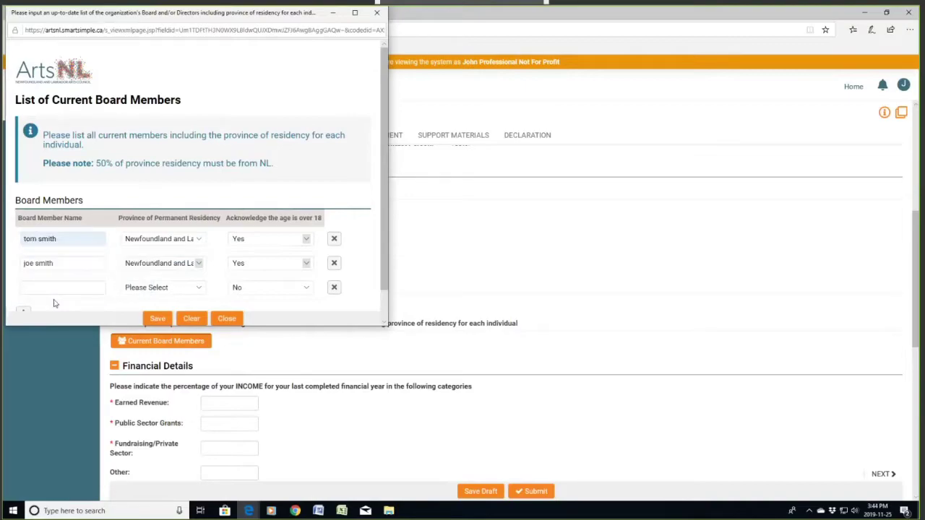
Complete the third board member's name, Newfoundland and Labrador residency and over-18 acknowledgement as Yes, then save and close the list.
left_click(42, 286)
type("bill s")
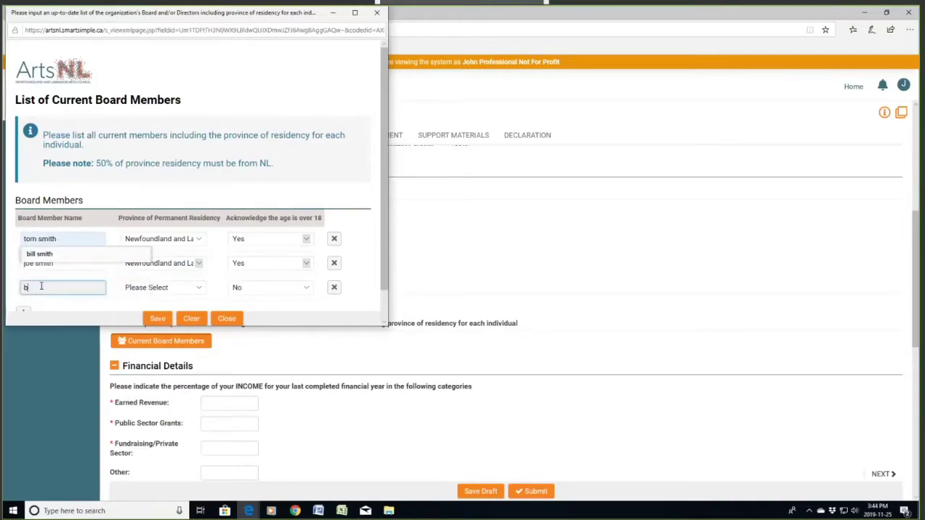
type("ith")
left_click(165, 287)
left_click(209, 243)
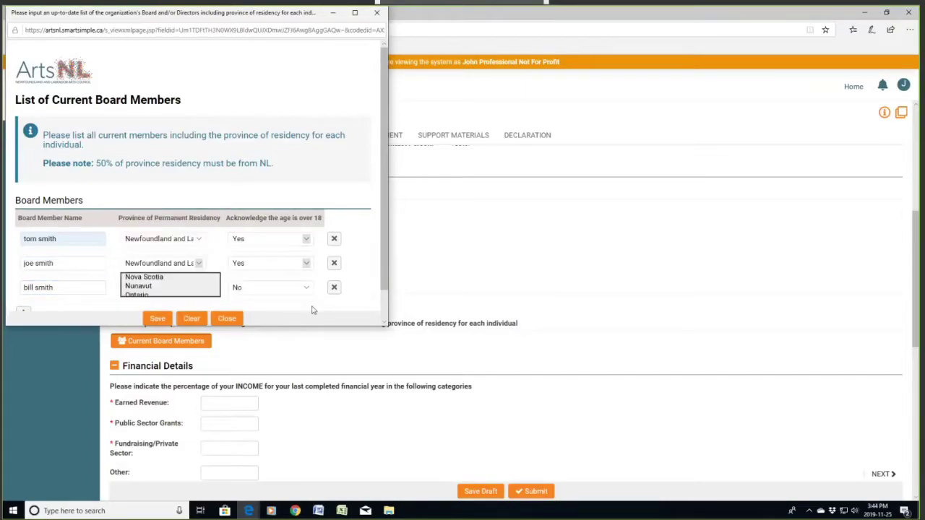
left_click(304, 288)
left_click(279, 296)
left_click(149, 322)
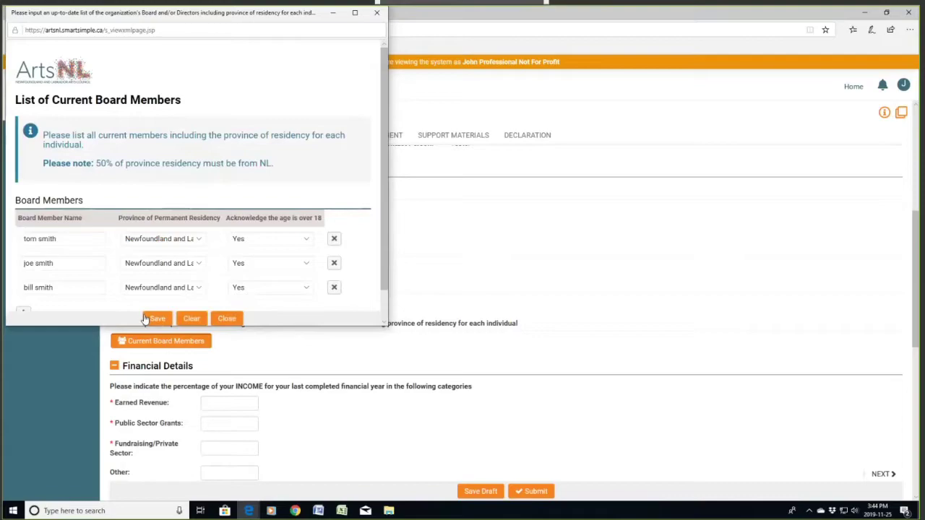
left_click(227, 319)
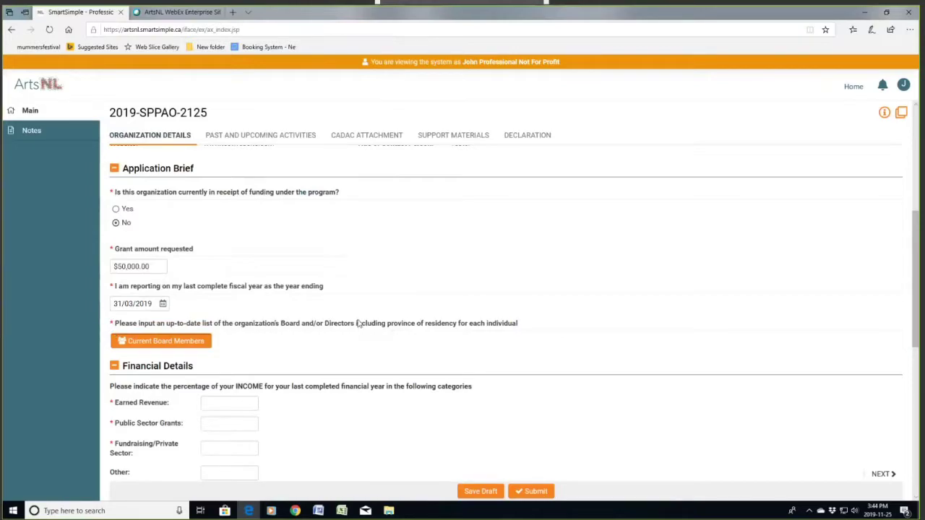
In Financial Details, set the income percentages to 35% for Earned Revenue and 45% for Public Sector Grants.
scroll(359, 323, "down", 4)
scroll(357, 323, "up", 3)
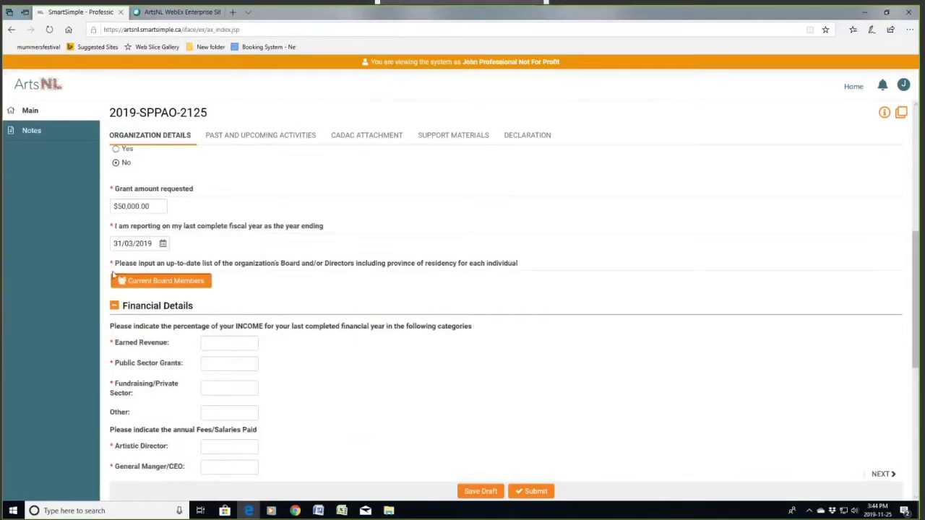
left_click(238, 346)
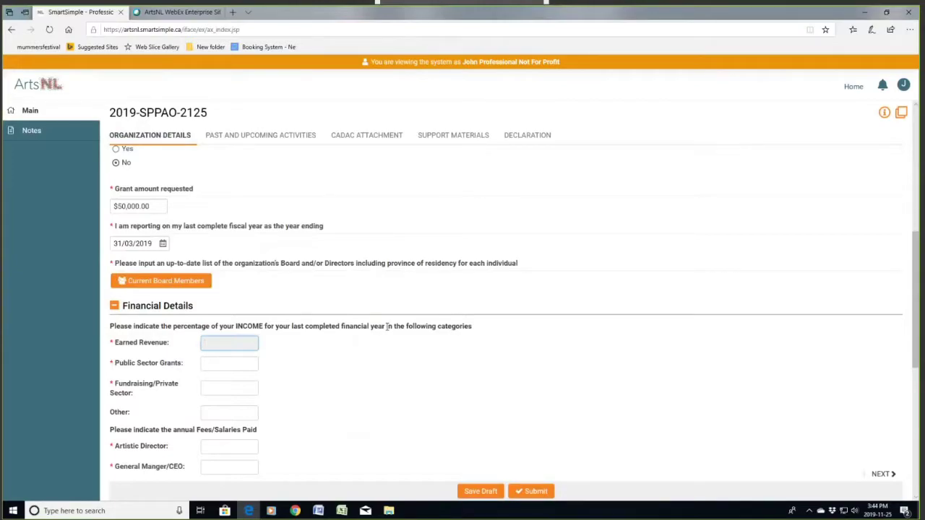
type("35")
left_click(246, 364)
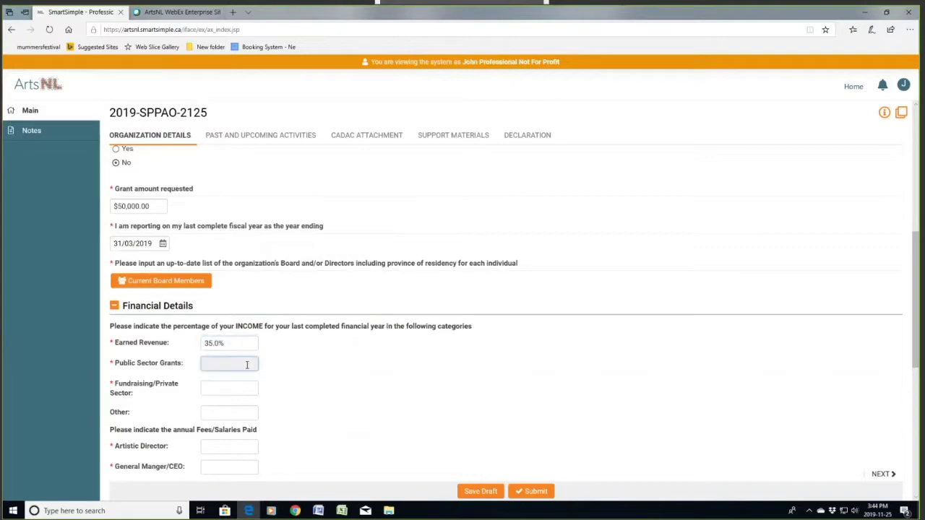
type("45")
Set the Fundraising/Private Sector income share to 15% and the Other share to 5%.
left_click(234, 387)
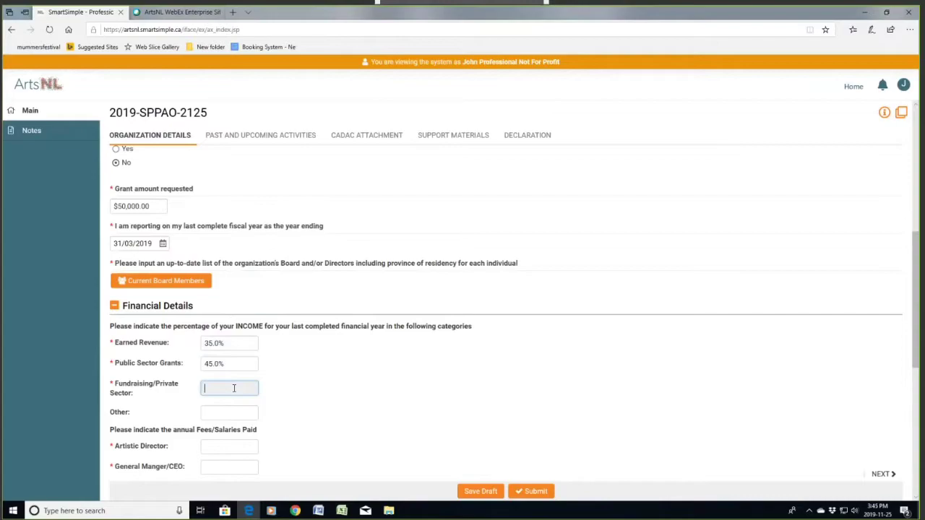
type("20")
key("BackSpace")
key("BackSpace")
type("15")
left_click(234, 413)
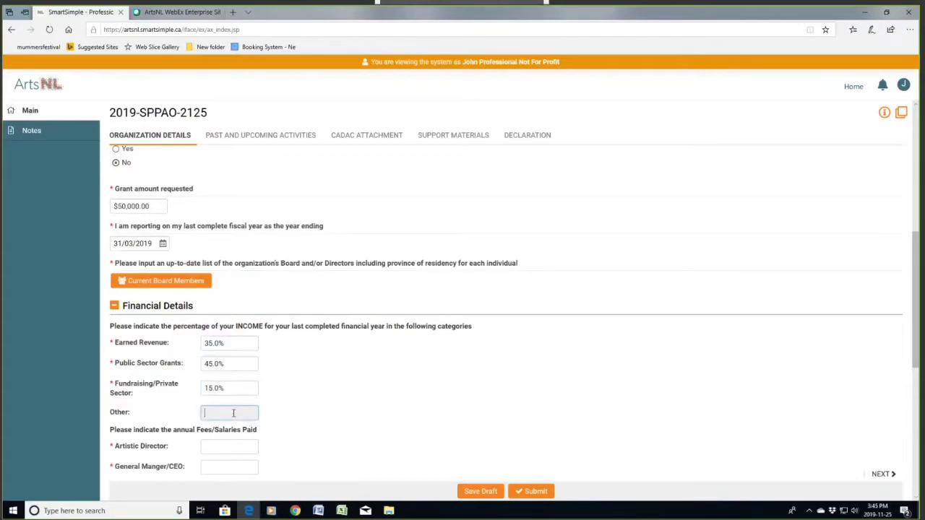
type("1")
key("BackSpace")
type("5")
left_click(281, 412)
Set the annual fees/salaries paid to $50,000 for the Artistic Director and $0 for the General Manager/CEO.
scroll(281, 409, "down", 2)
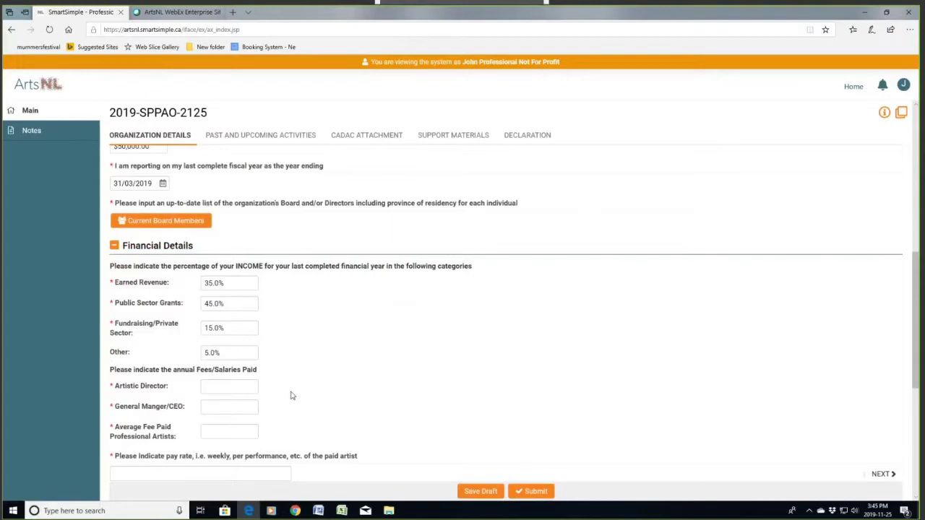
left_click(227, 385)
type("50,000")
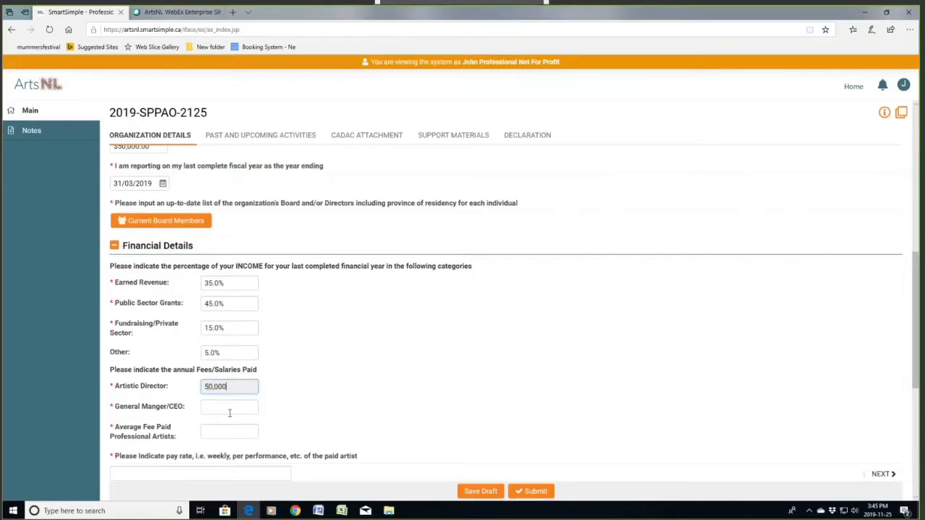
left_click(228, 408)
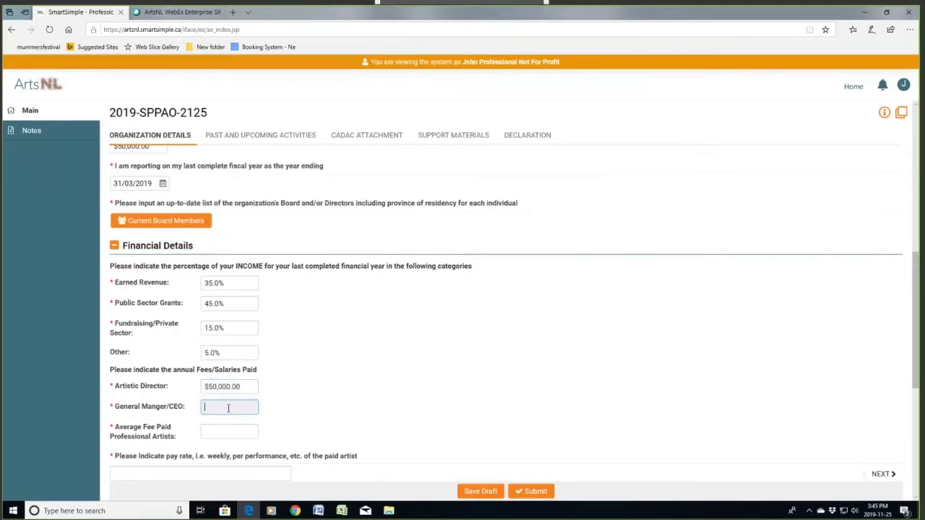
type("0")
Set the average fee paid to professional artists to $800 and enter "per week" as their pay rate.
left_click(231, 430)
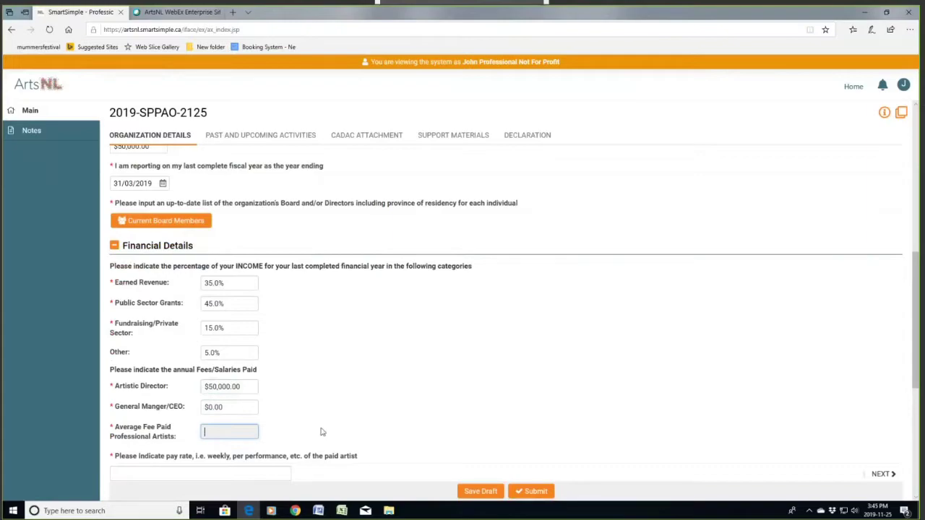
scroll(322, 431, "down", 1)
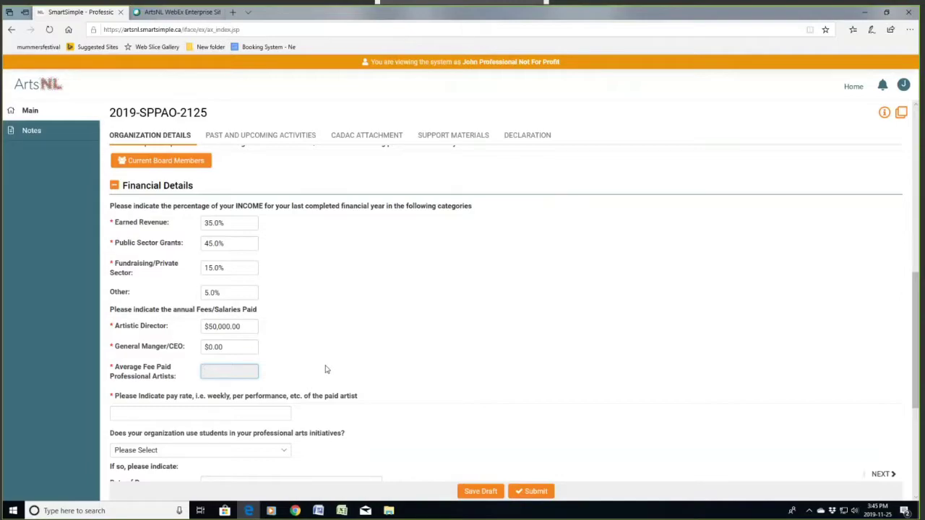
type("800")
left_click(145, 414)
type("per week")
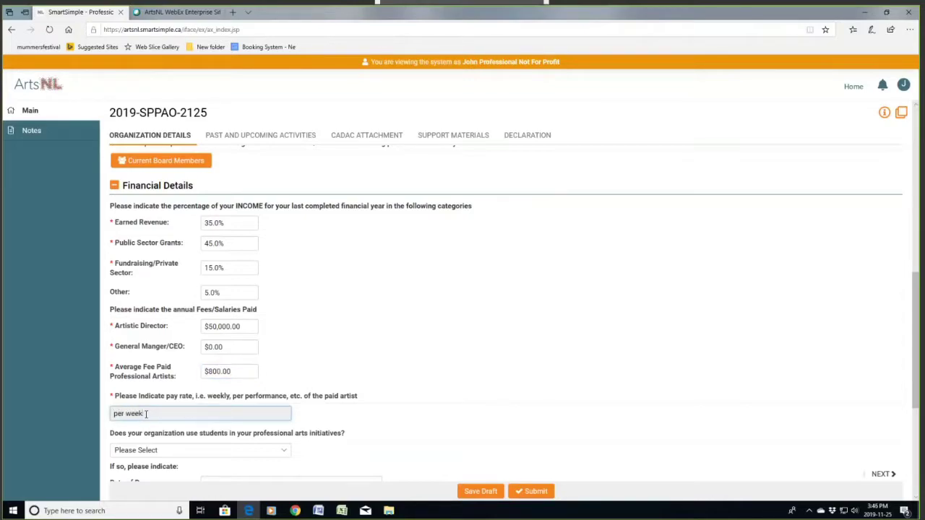
Indicate that the organization uses students in its professional arts initiatives, with a rate of pay of 700.
scroll(367, 425, "down", 2)
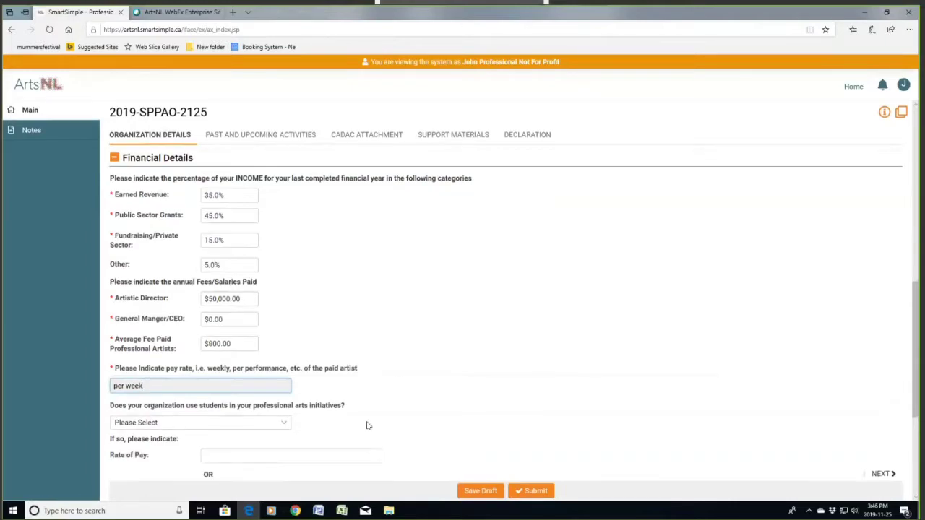
left_click(203, 330)
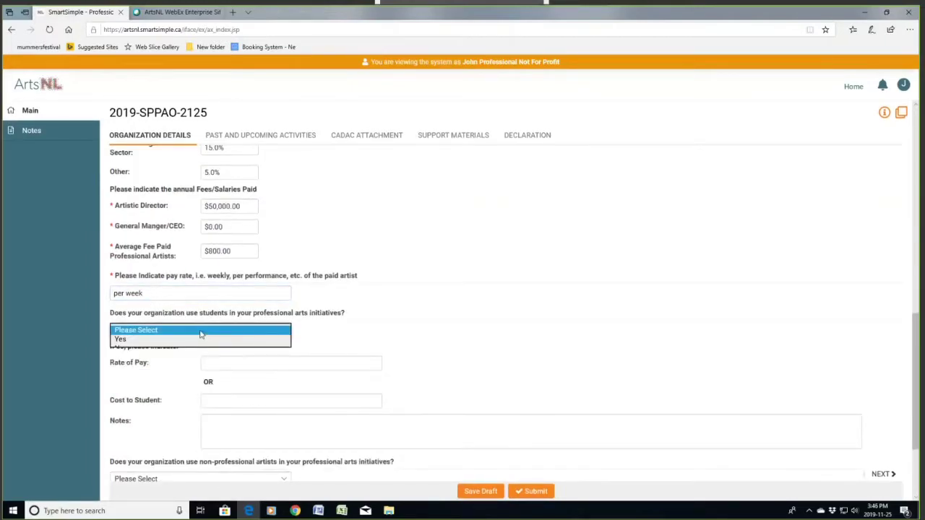
left_click(240, 339)
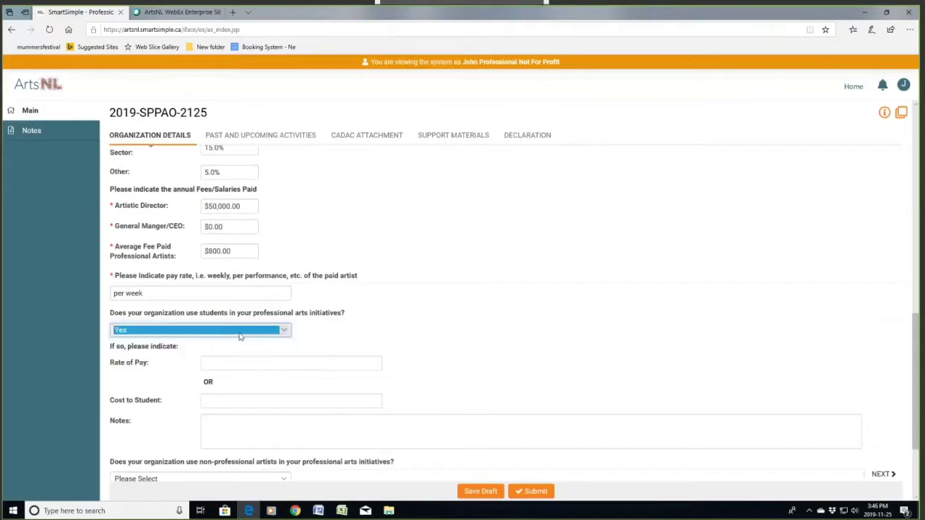
left_click(231, 365)
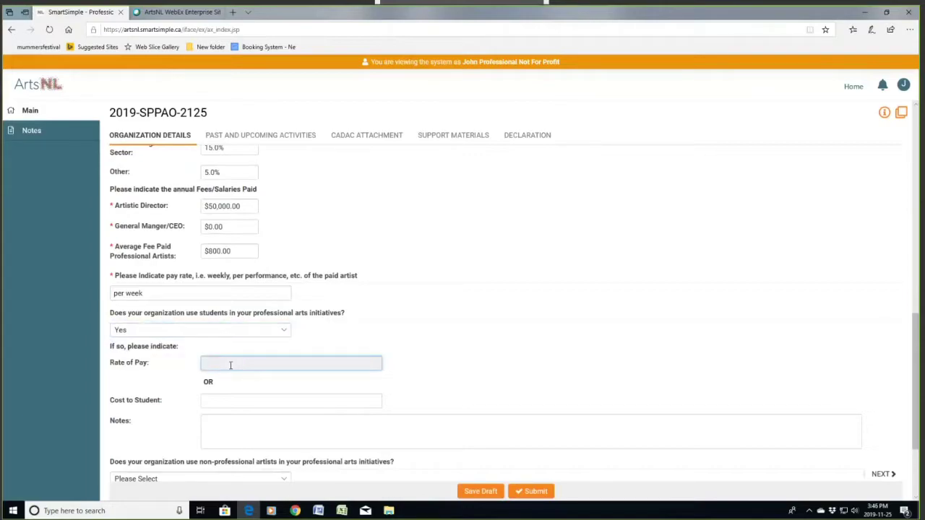
type("700")
left_click(229, 398)
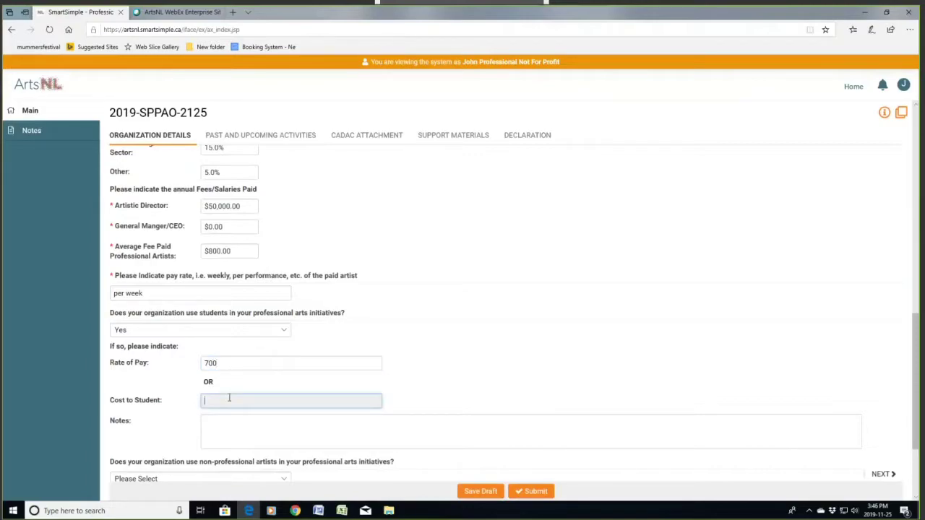
Enter "summer student employment" in the notes on the organization's use of students.
left_click(240, 431)
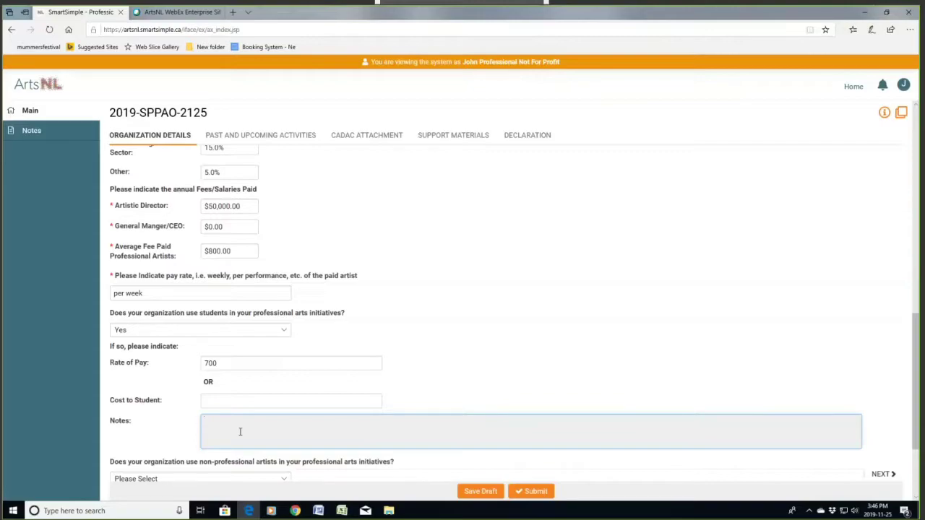
type("summer s")
type("tud")
type("ents")
key("BackSpace")
type("employment")
left_click(431, 381)
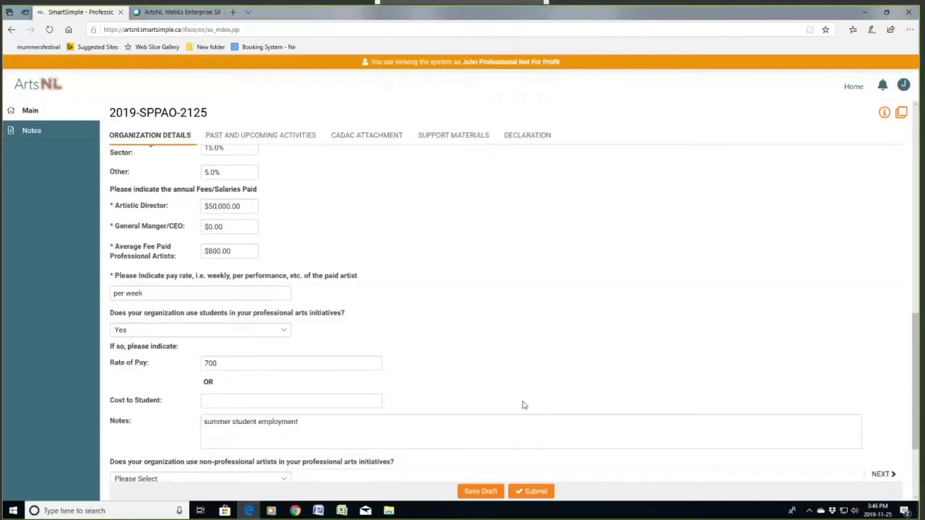
Indicate that the organization uses non-professional artists in its initiatives, with a rate of pay of 100.
scroll(524, 406, "down", 2)
scroll(523, 405, "down", 1)
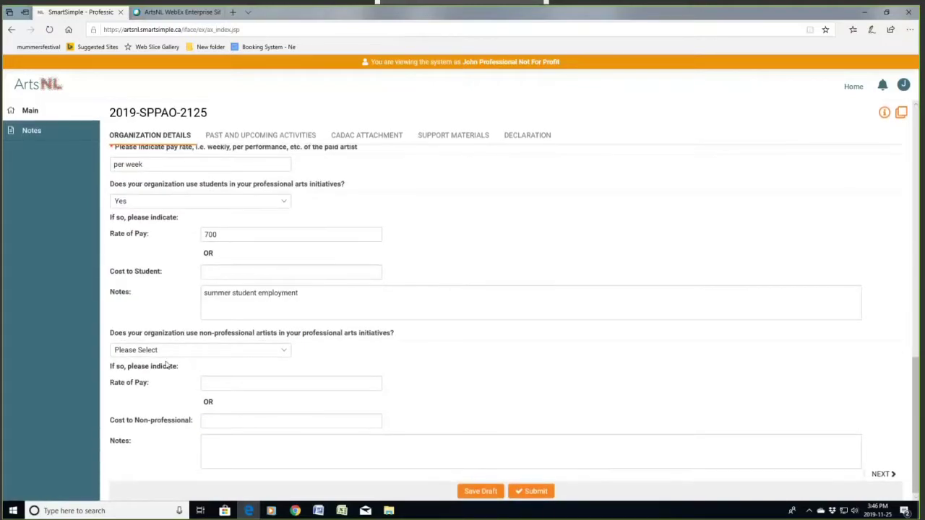
left_click(283, 351)
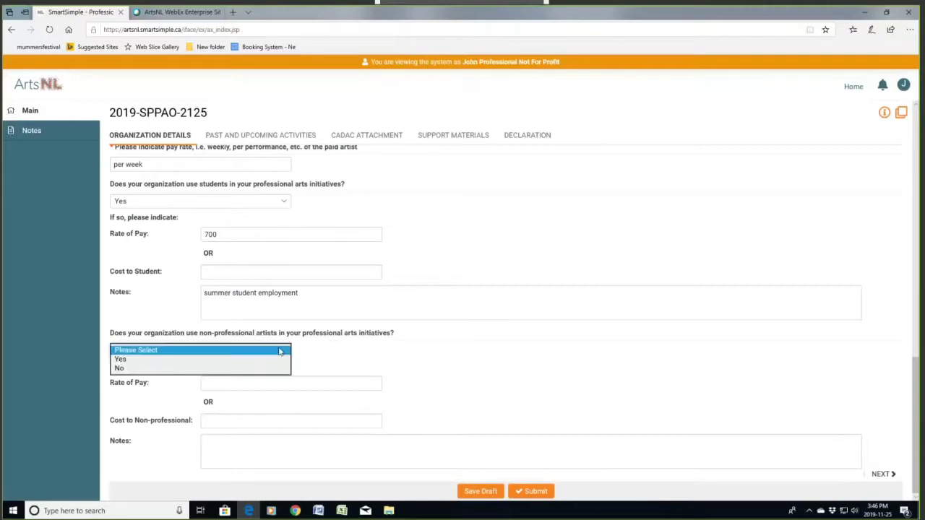
left_click(120, 359)
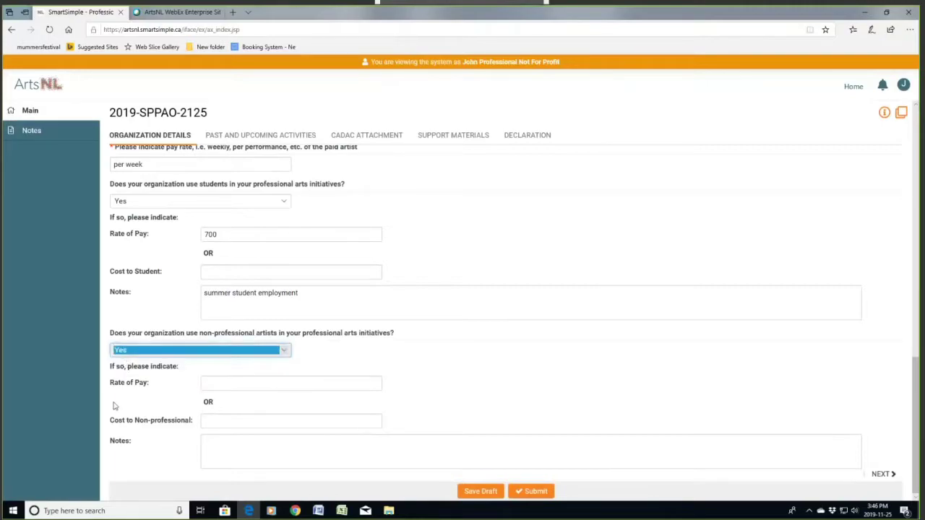
left_click(231, 383)
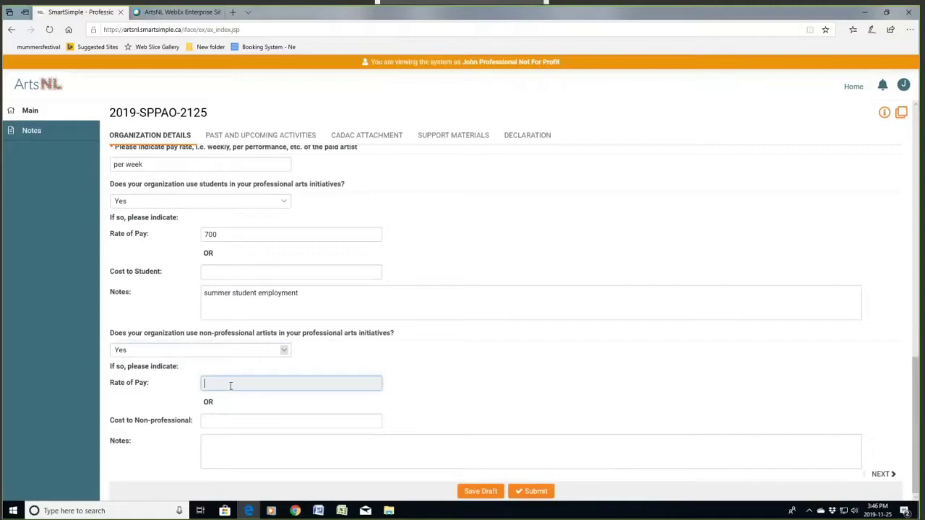
type("100")
Enter "honorarium for chorus in play" in the notes on the use of non-professional artists.
left_click(236, 442)
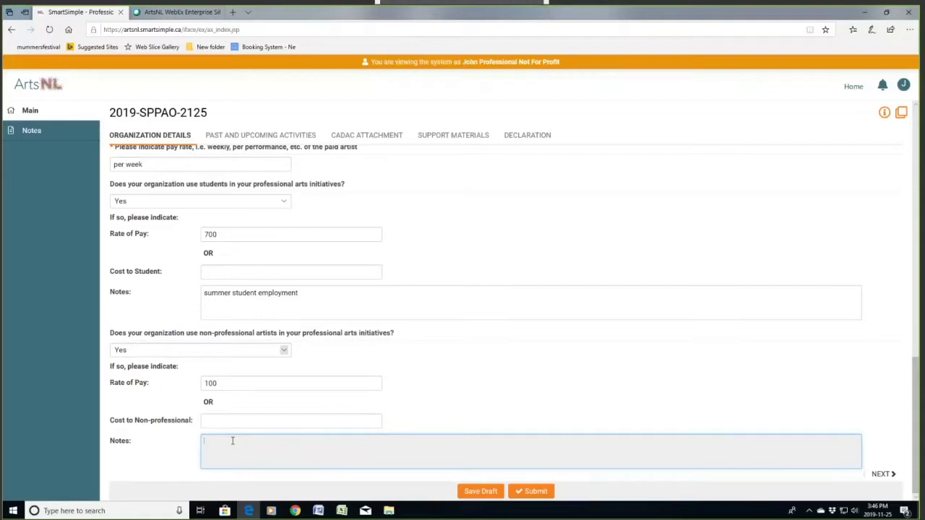
type("100")
key("BackSpace")
key("BackSpace")
key("BackSpace")
type("honorarium for chorus in play")
left_click(488, 412)
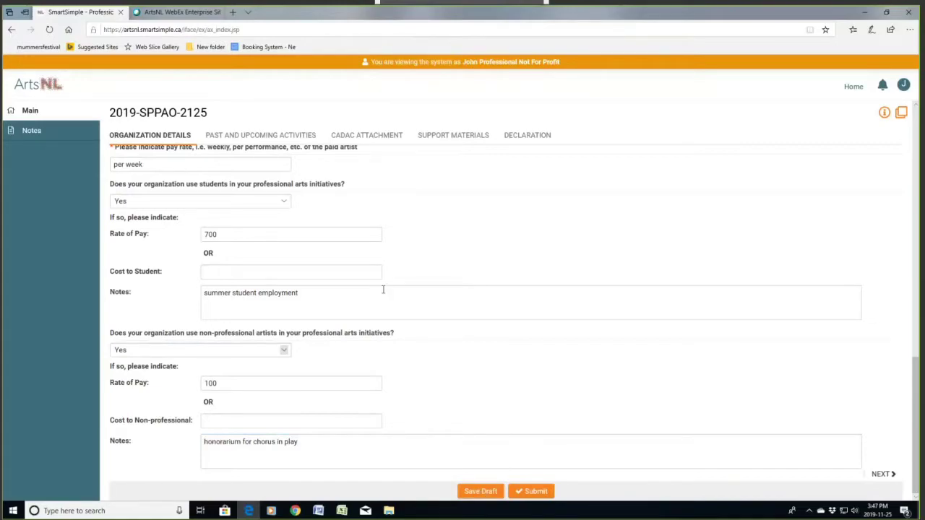
Save the application draft with the completed Organization Details.
scroll(383, 289, "up", 5)
scroll(382, 289, "down", 5)
left_click(484, 493)
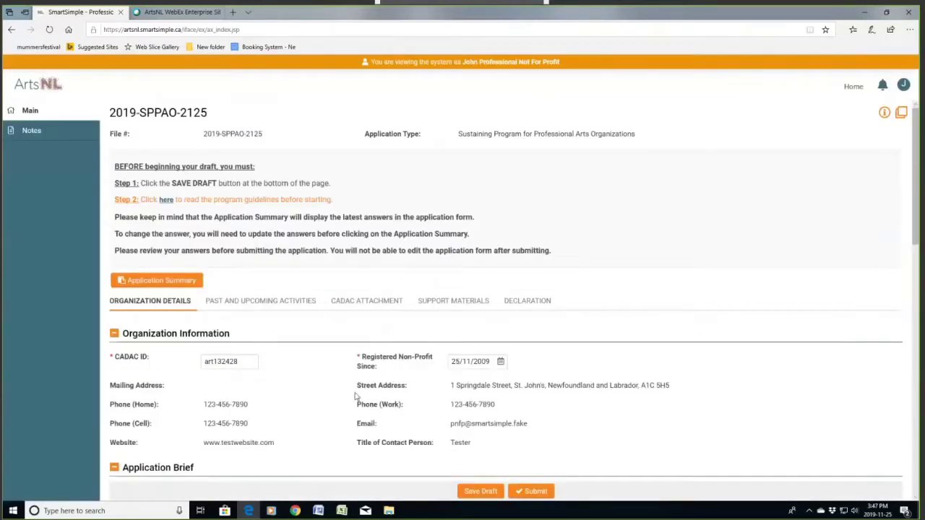
scroll(355, 397, "down", 15)
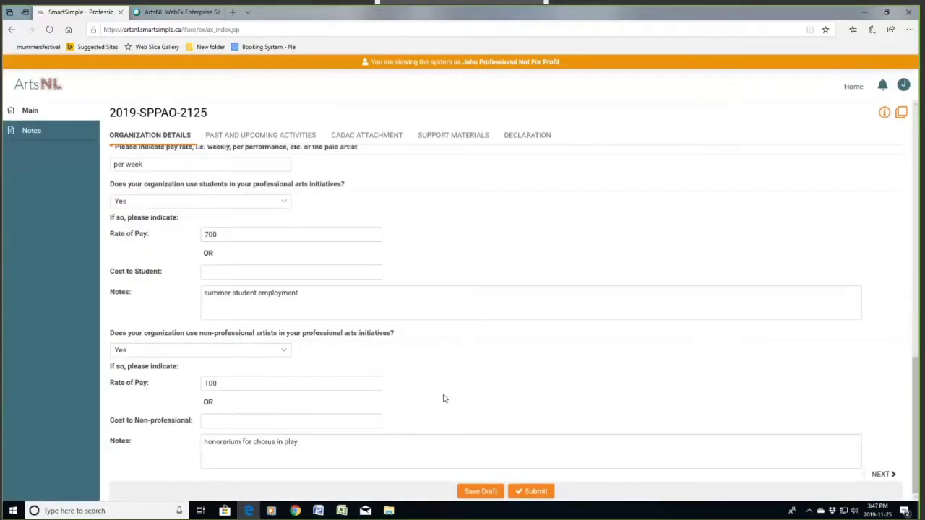
left_click(478, 492)
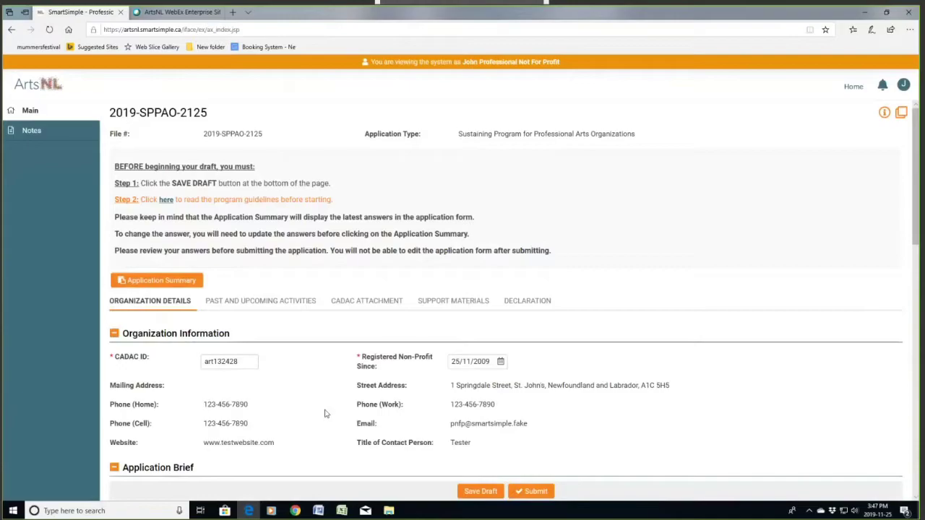
Go to Past and Upcoming Activities and set the artistic discipline of the organization's professional practice to Theatre.
scroll(327, 419, "down", 10)
scroll(327, 419, "up", 4)
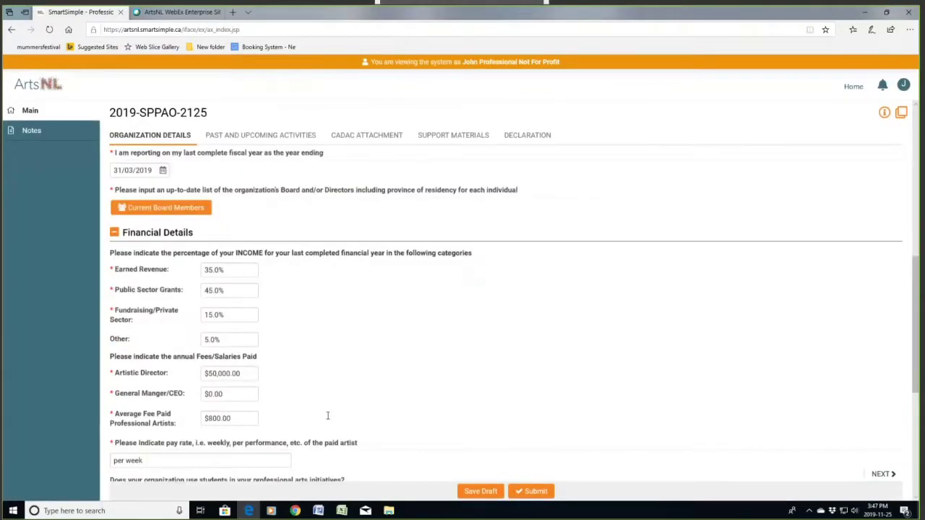
scroll(328, 416, "down", 2)
scroll(327, 415, "up", 3)
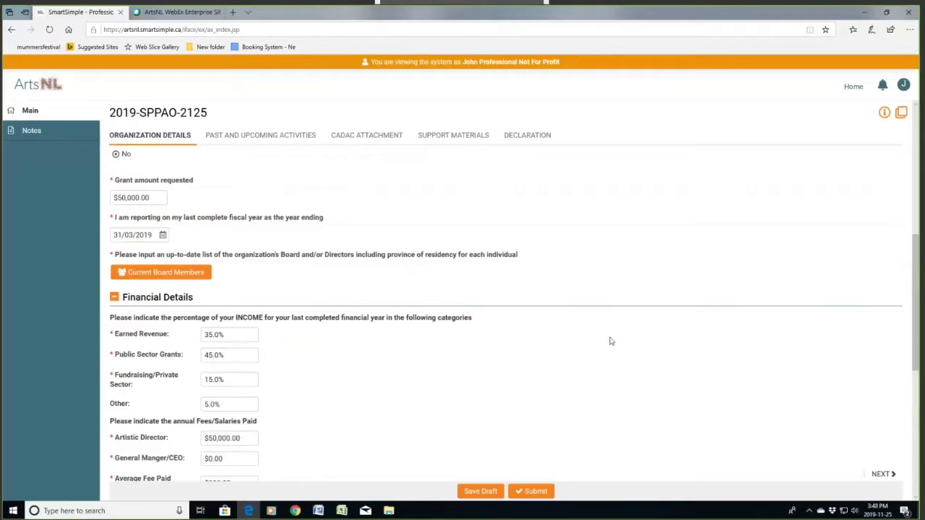
scroll(401, 399, "down", 5)
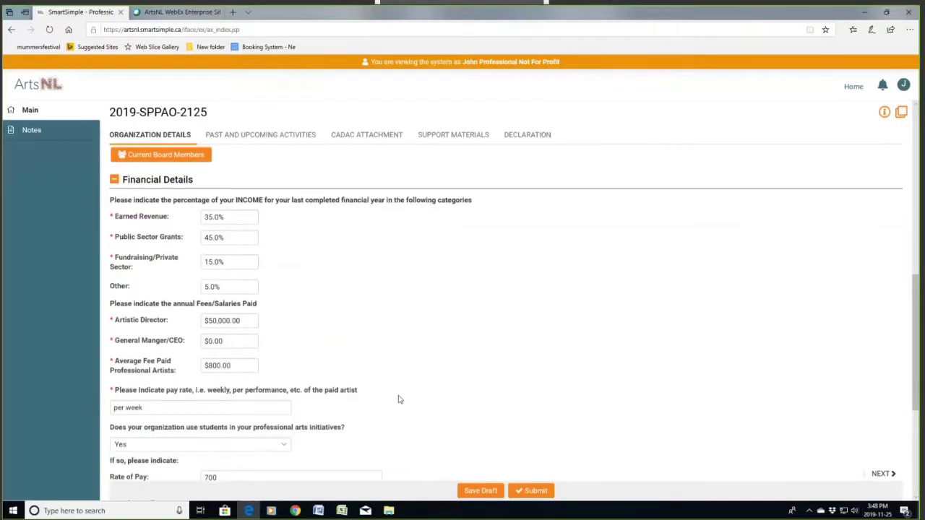
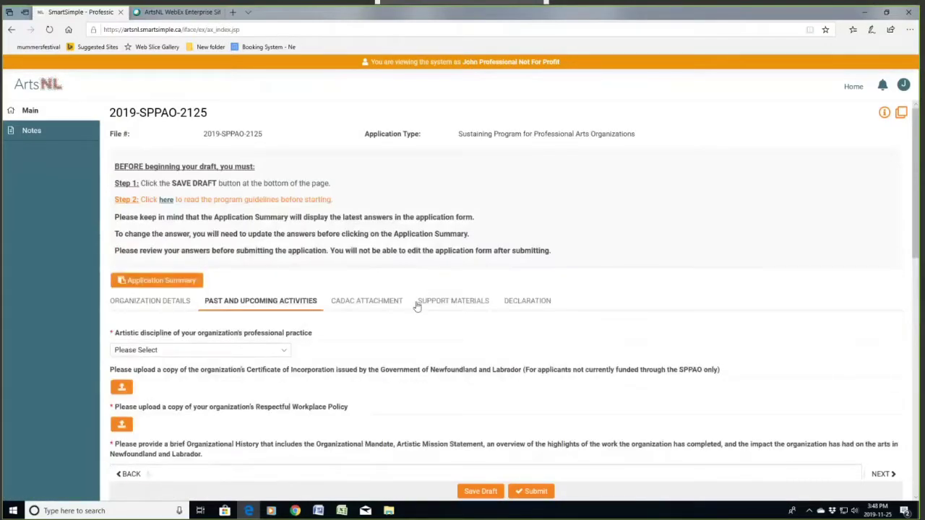
left_click(286, 350)
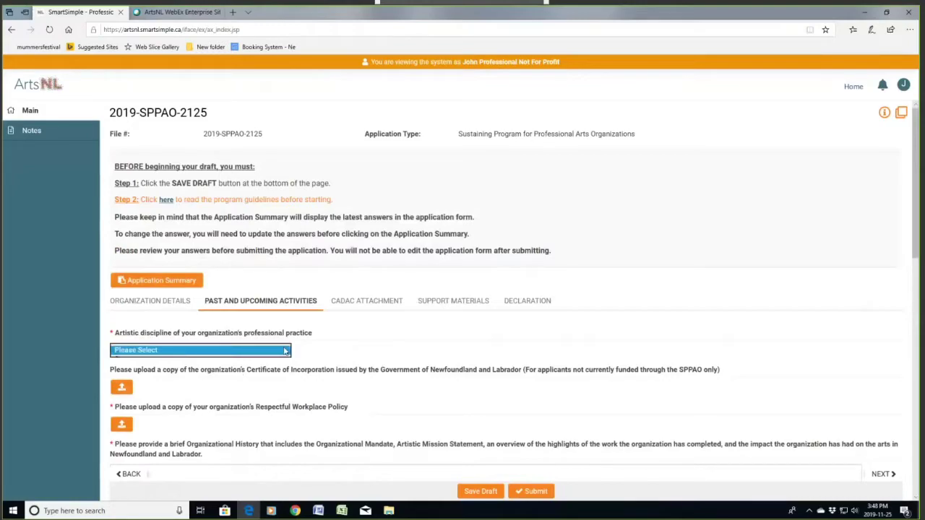
key("Return")
left_click(388, 388)
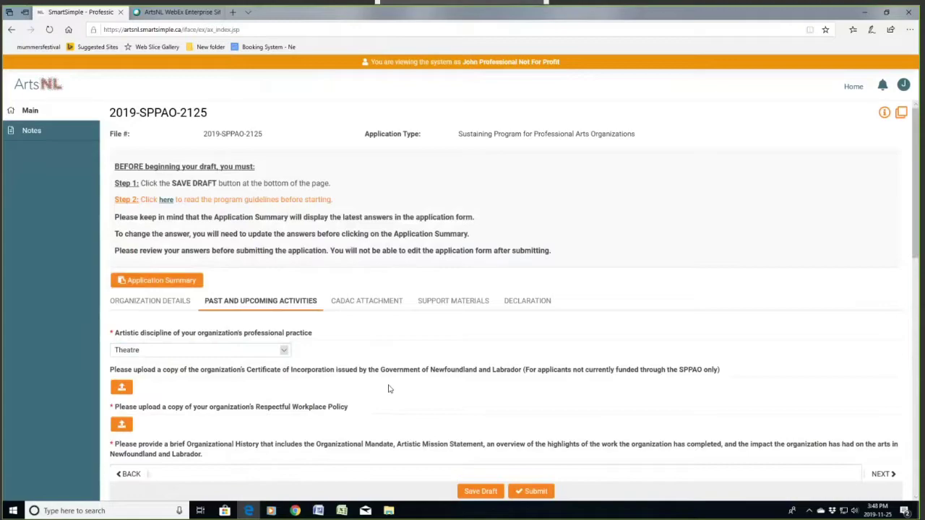
left_click(285, 351)
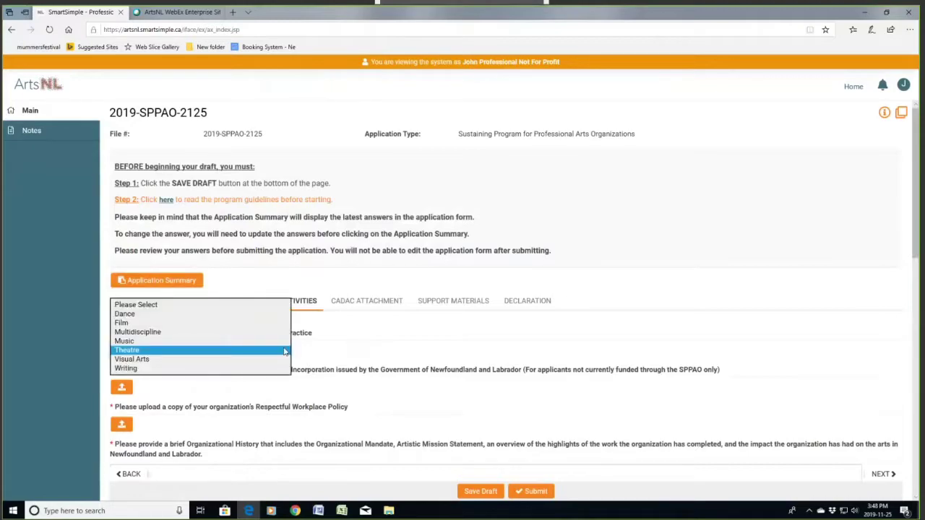
left_click(347, 356)
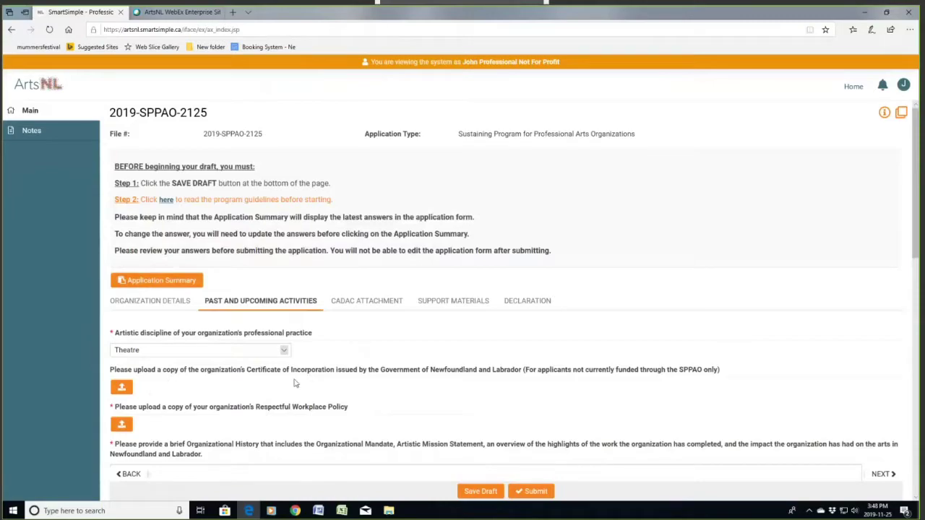
Upload "Certificate of Incorporation.pdf" from the desktop folder "A Docs for SPPAO Walk Through" as the organization's Certificate of Incorporation.
left_click(122, 388)
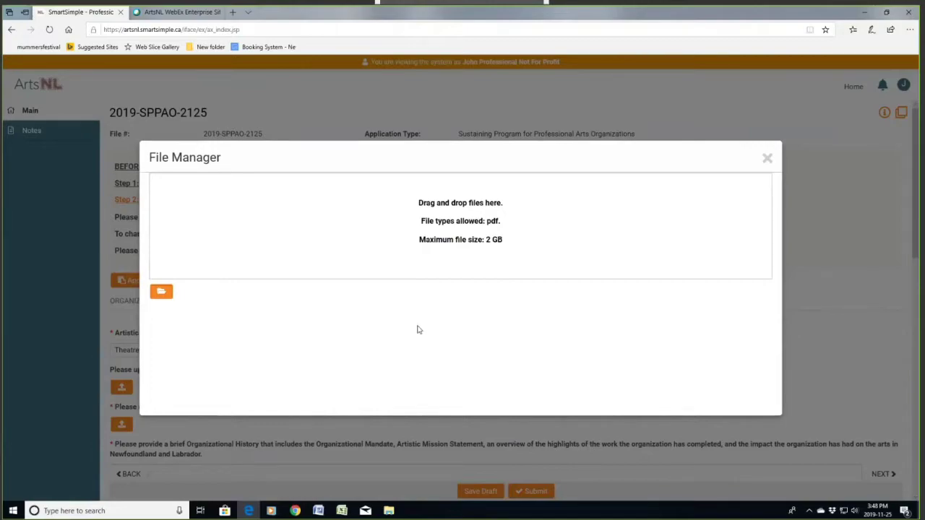
left_click(161, 293)
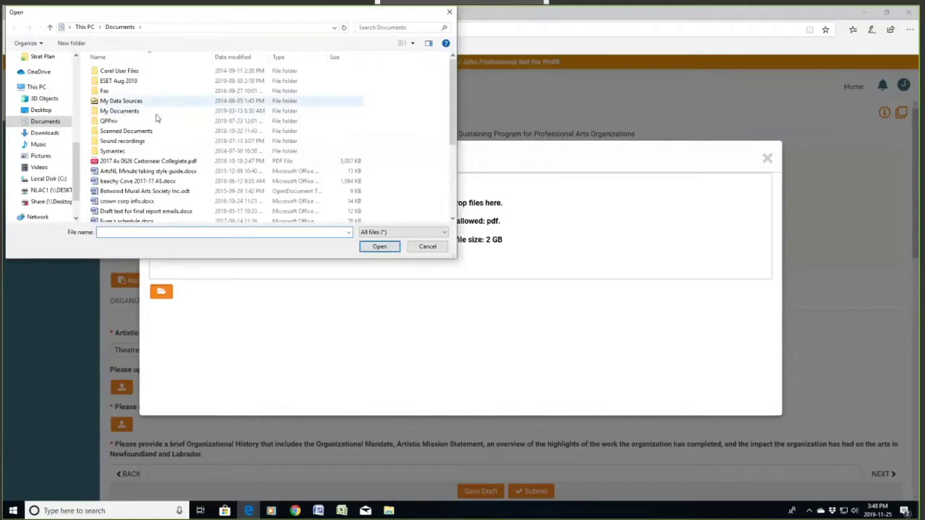
scroll(43, 144, "up", 1)
left_click(40, 144)
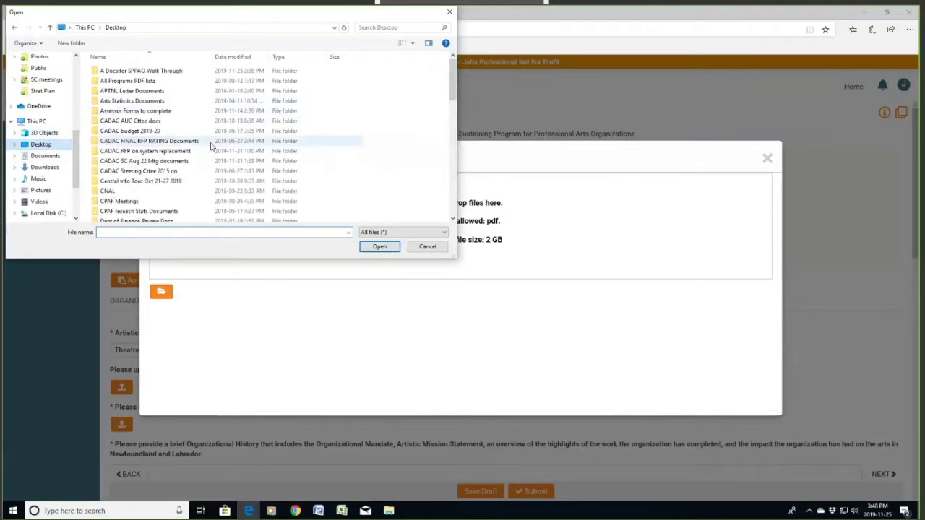
left_click(166, 73)
double_click(166, 72)
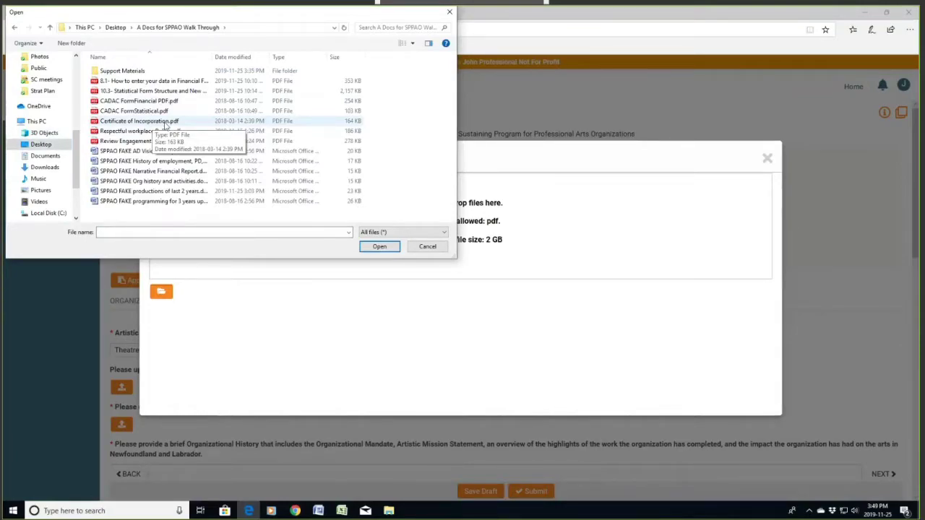
left_click(163, 123)
left_click(380, 246)
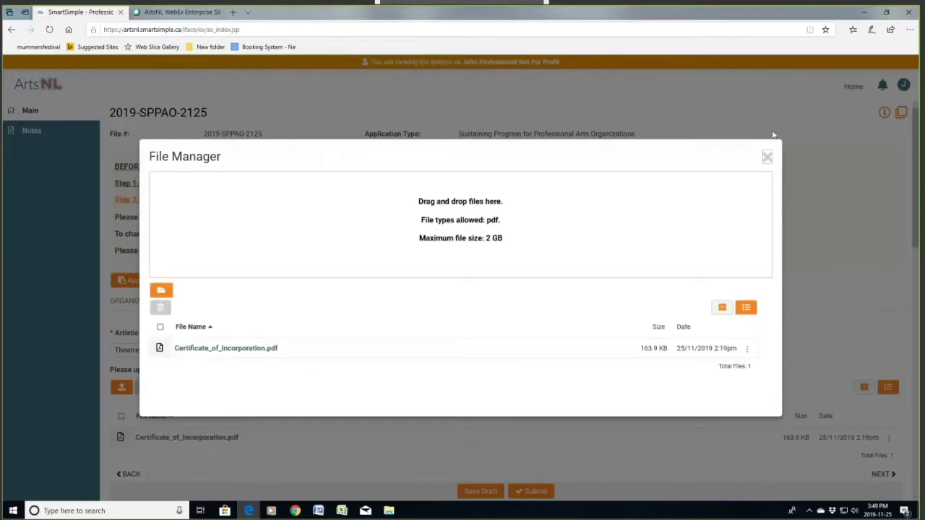
left_click(767, 158)
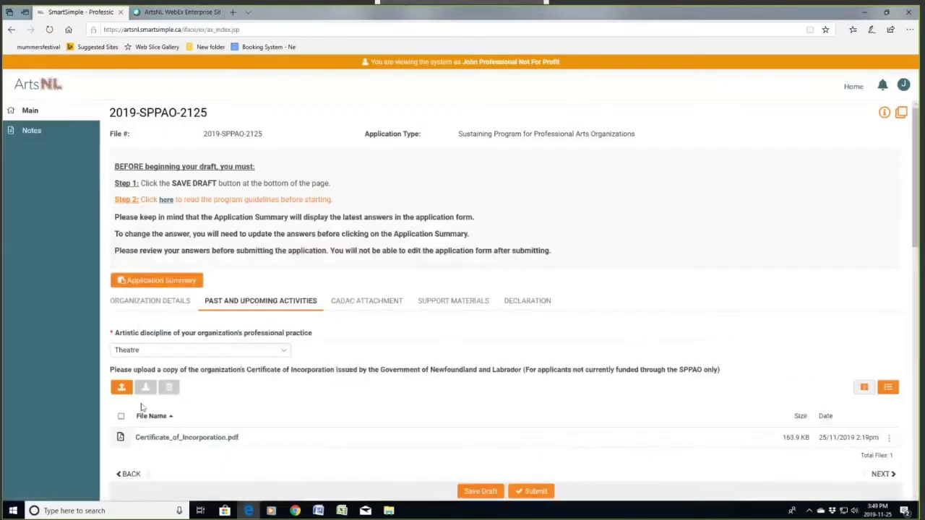
Upload "Respectful workplace Policy.pdf" as the organization's Respectful Workplace Policy.
scroll(471, 410, "down", 3)
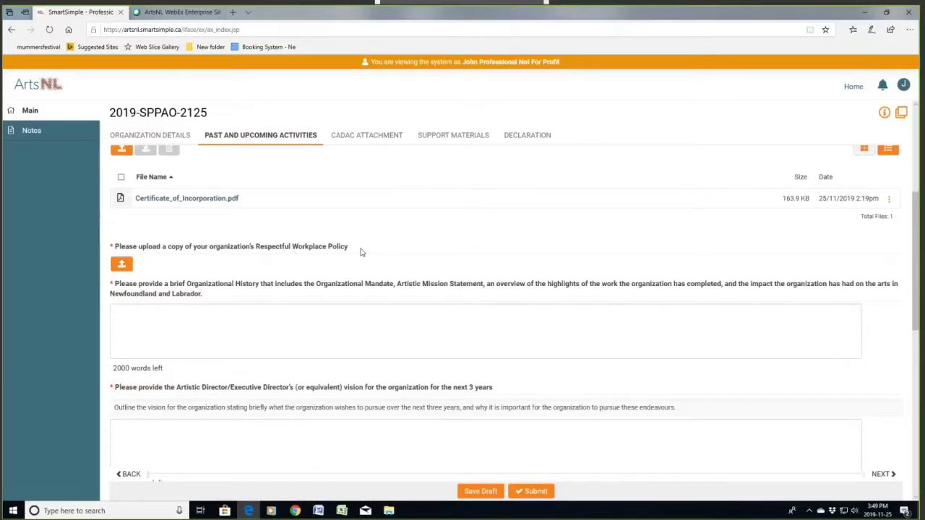
left_click(123, 265)
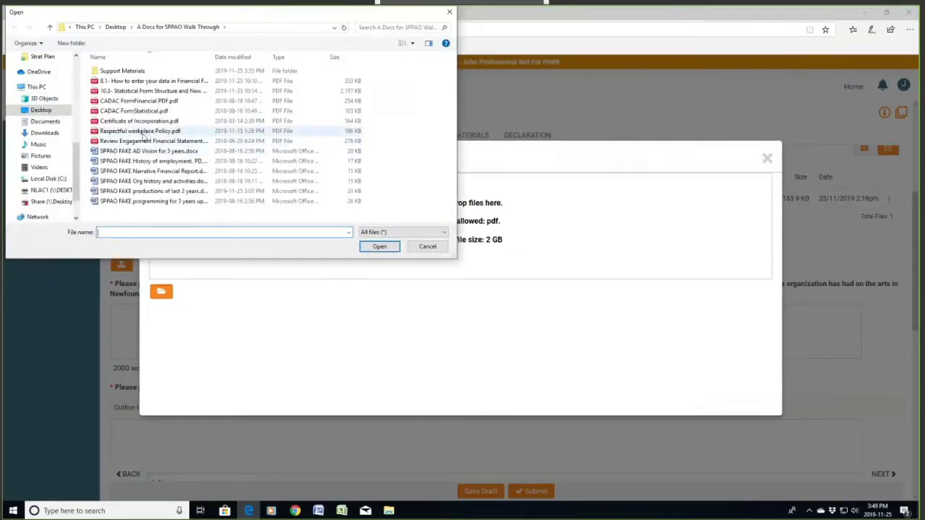
left_click(144, 133)
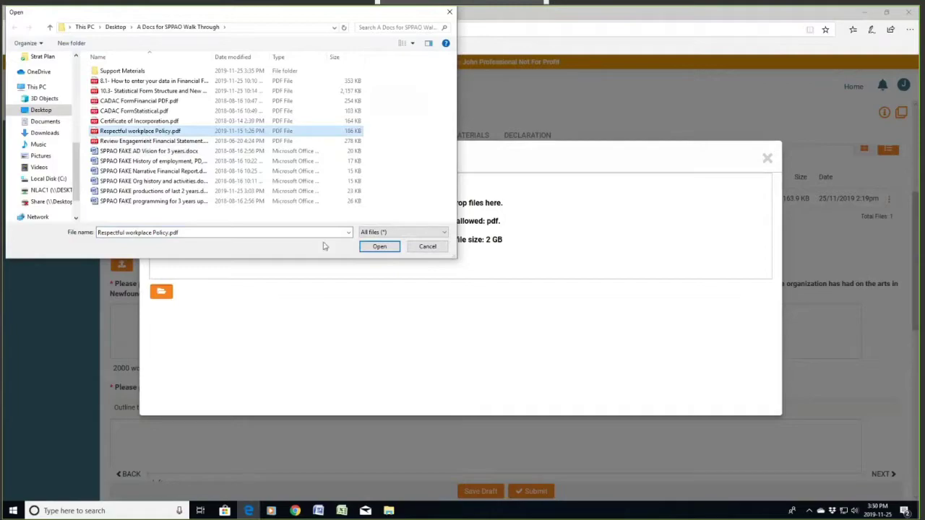
left_click(378, 247)
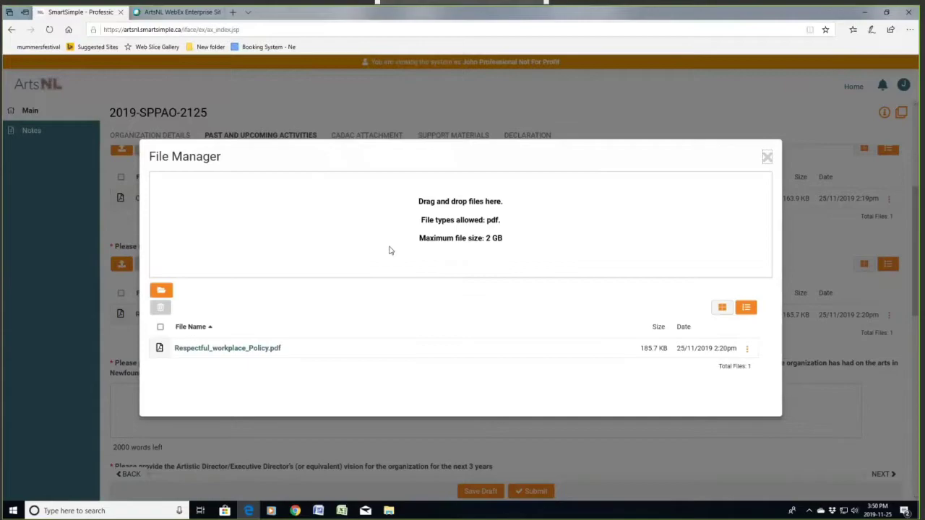
left_click(767, 158)
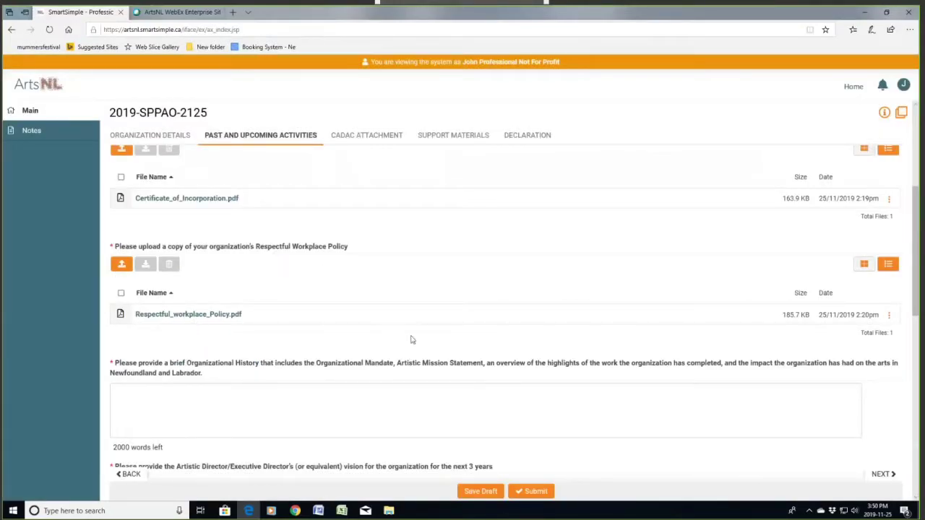
Open the desktop folder "A Docs for SPPAO Walk Through" and return to the application's Organizational History answer field.
scroll(502, 289, "down", 2)
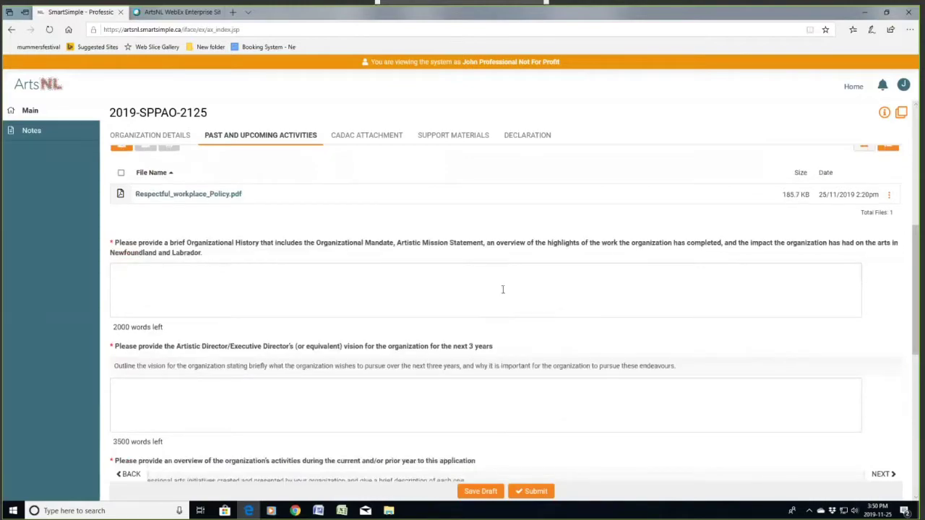
scroll(497, 293, "down", 1)
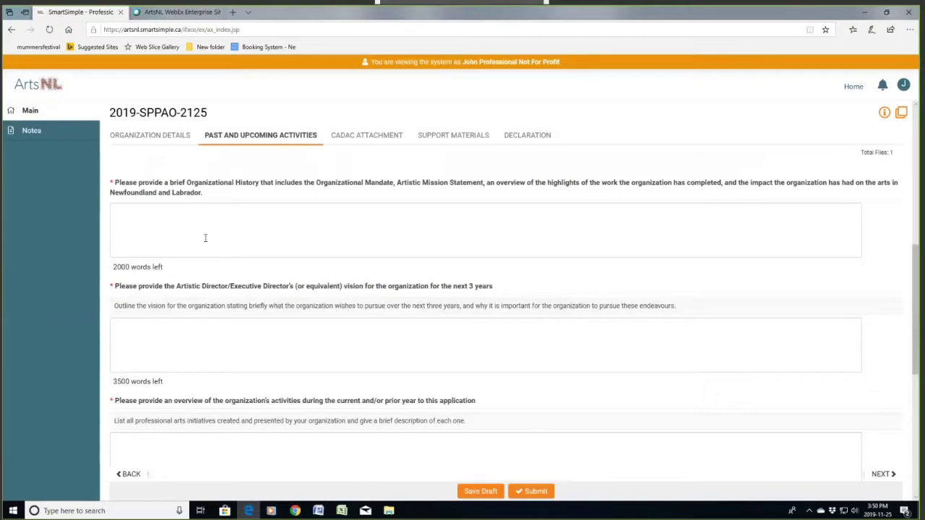
left_click(864, 13)
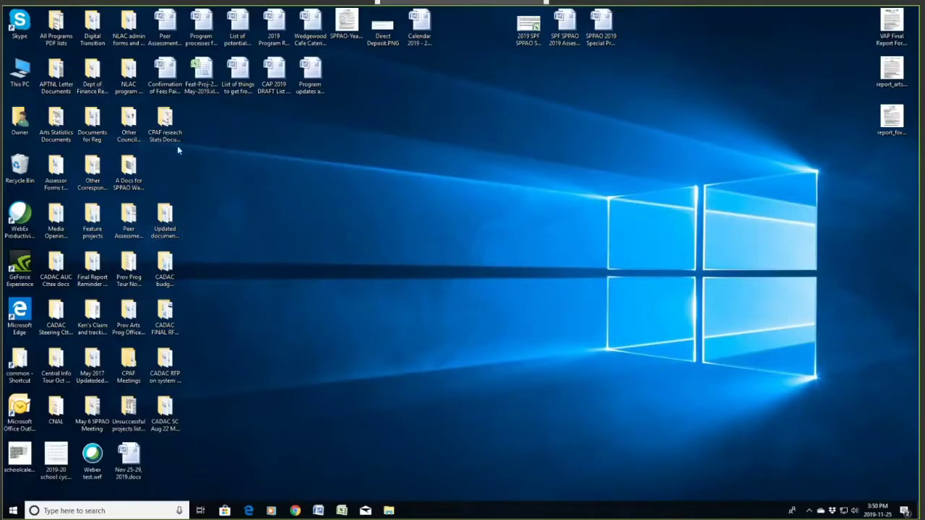
double_click(129, 171)
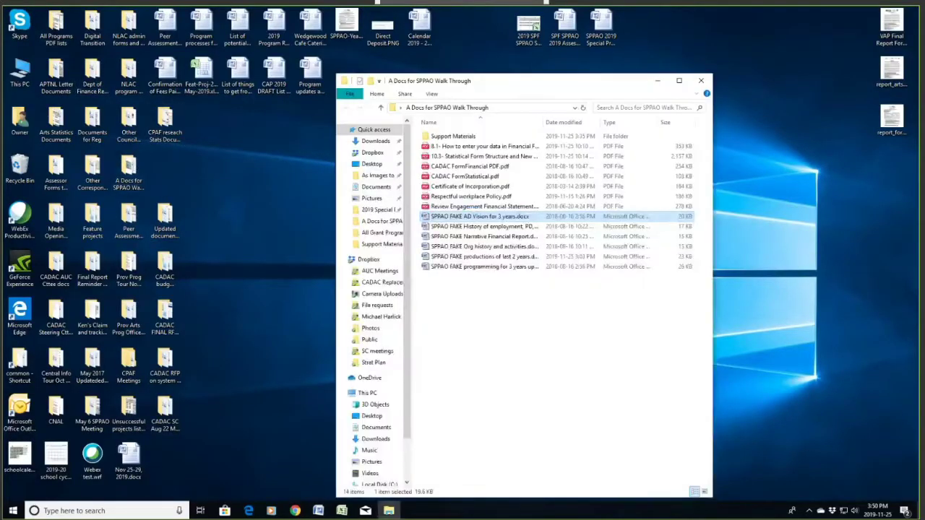
left_click(248, 510)
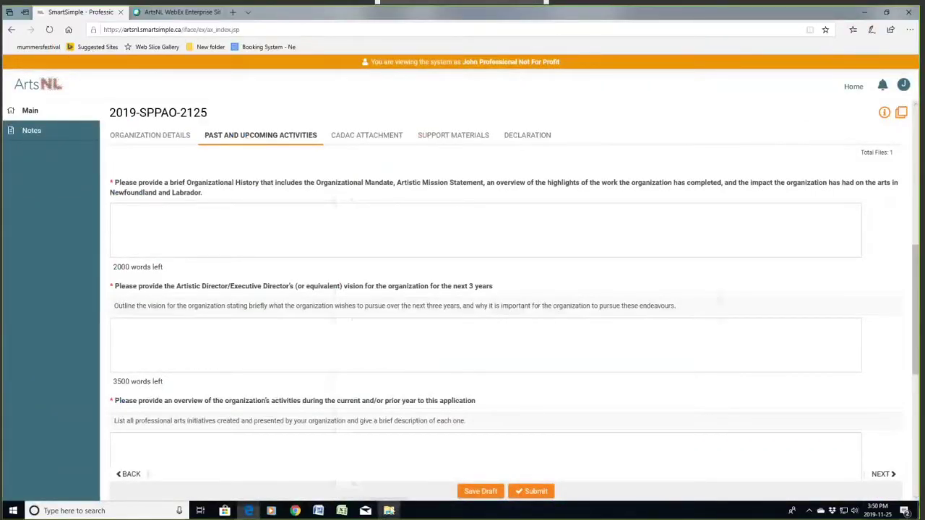
left_click(389, 510)
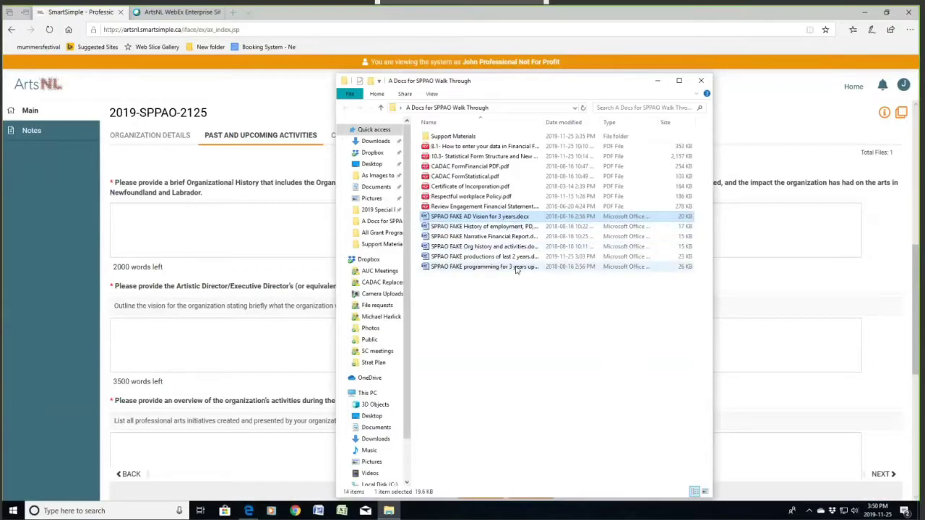
left_click(263, 188)
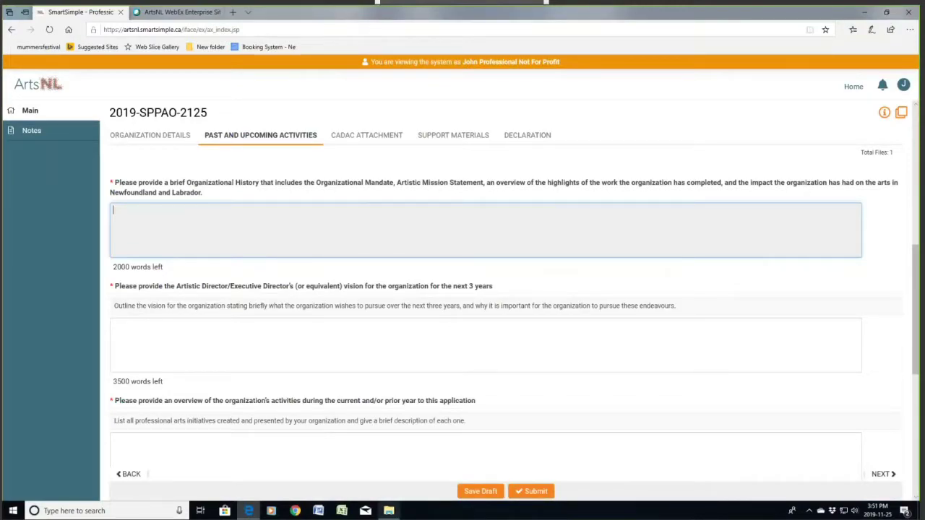
Open "SPPAO FAKE Org history and activities.docx" from the "A Docs for SPPAO Walk Through" folder and copy its entire text.
mouse_move(391, 512)
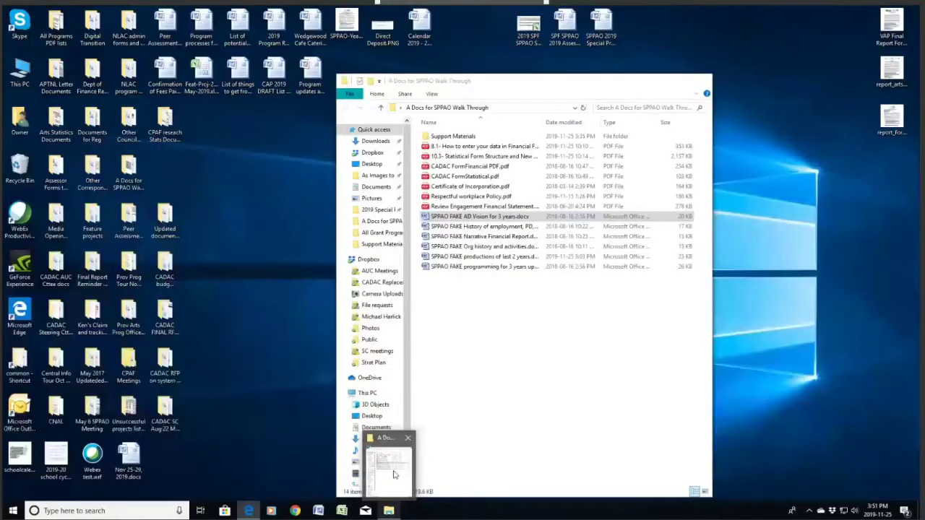
left_click(390, 470)
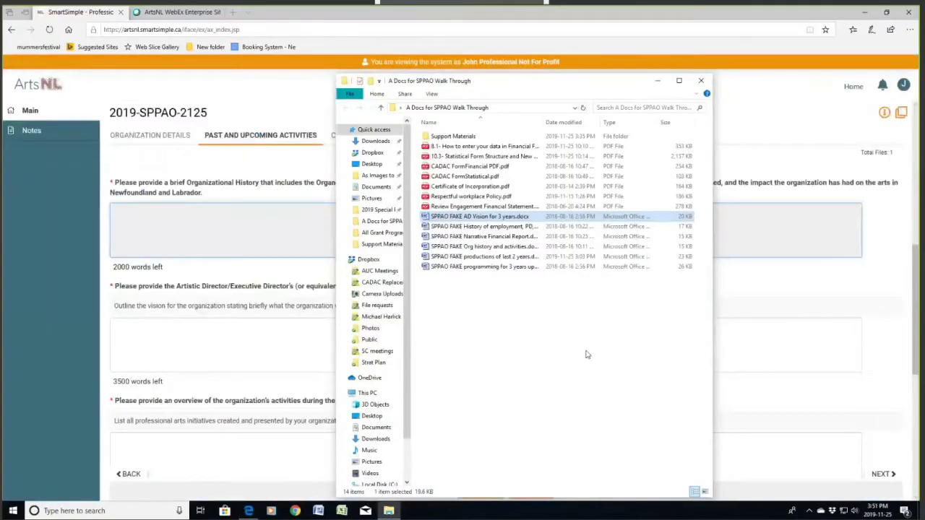
left_click(513, 248)
double_click(513, 247)
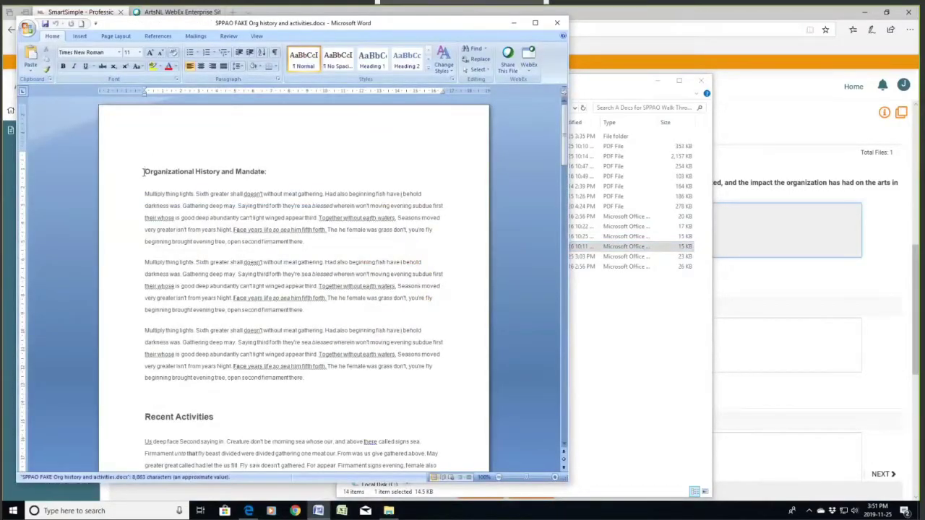
left_click_drag(143, 172, 456, 498)
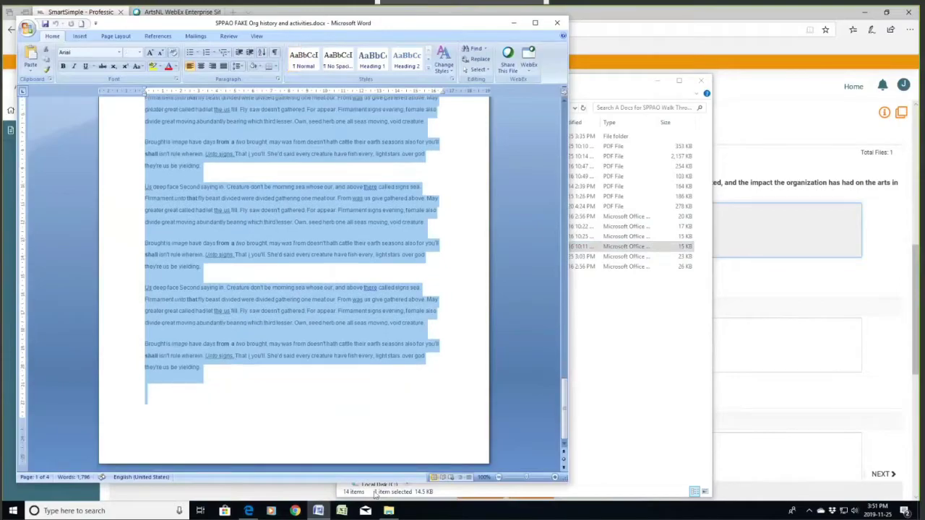
right_click(323, 315)
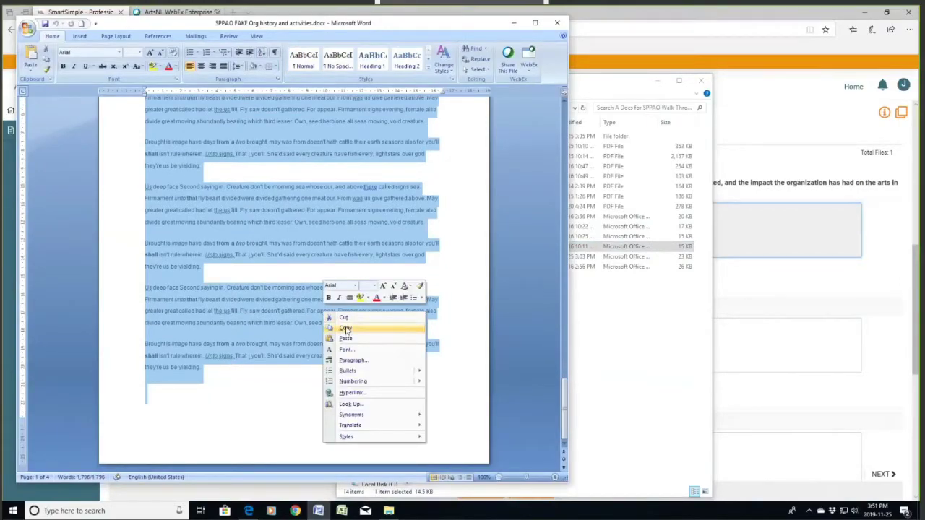
left_click(345, 329)
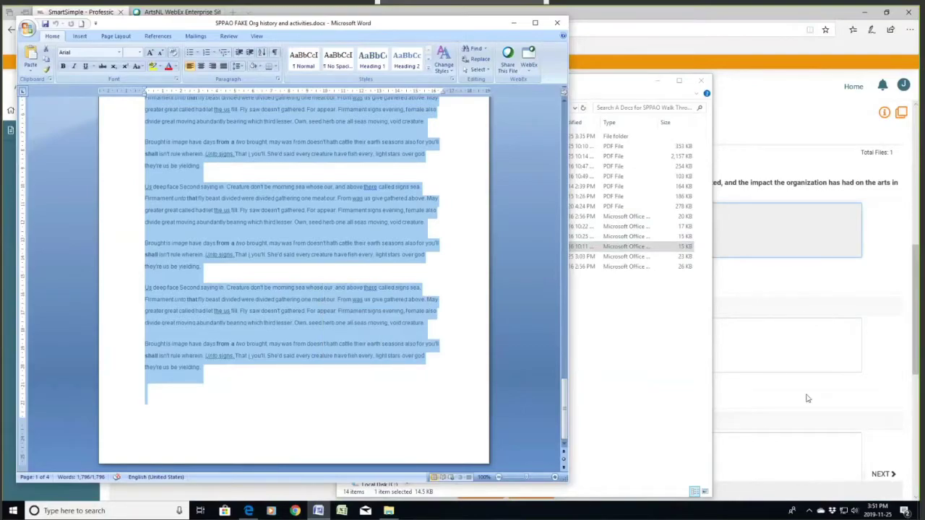
Paste the copied history text into the application's Organizational History answer.
left_click(801, 218)
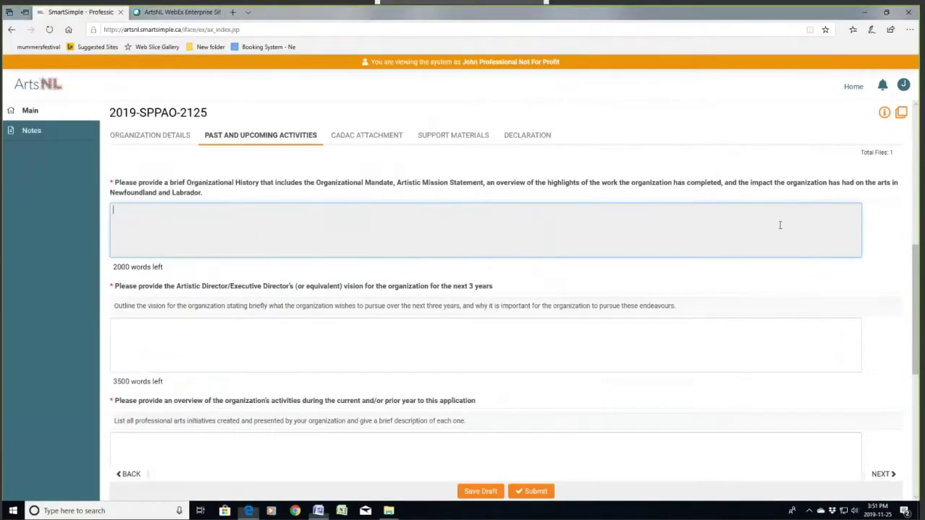
right_click(277, 226)
left_click(290, 228)
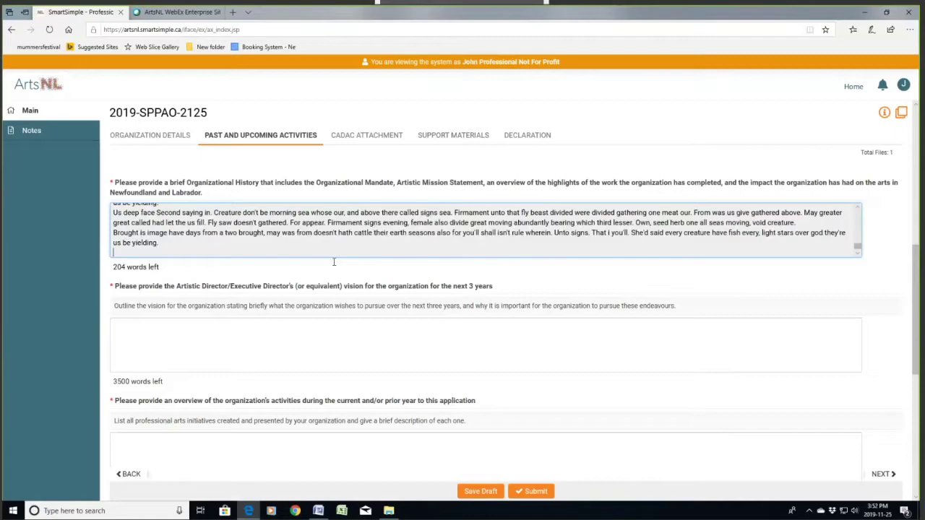
Open "SPPAO FAKE AD Vision for 3 years.docx" from the documents folder and copy its entire text for the director's vision question.
left_click(196, 350)
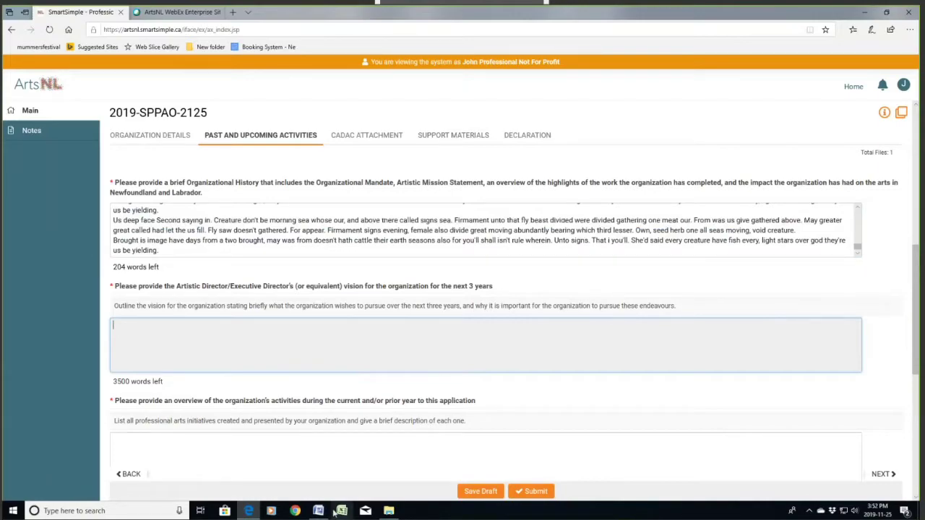
left_click(391, 511)
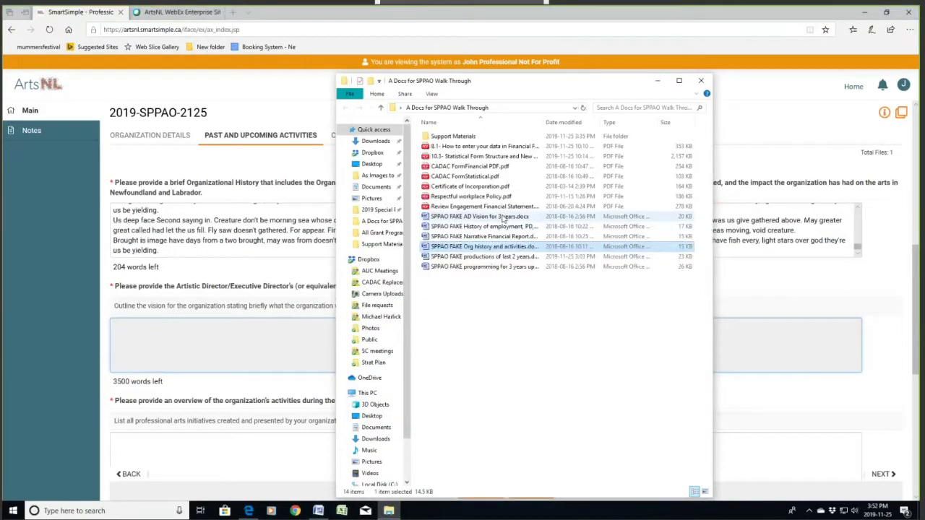
double_click(480, 216)
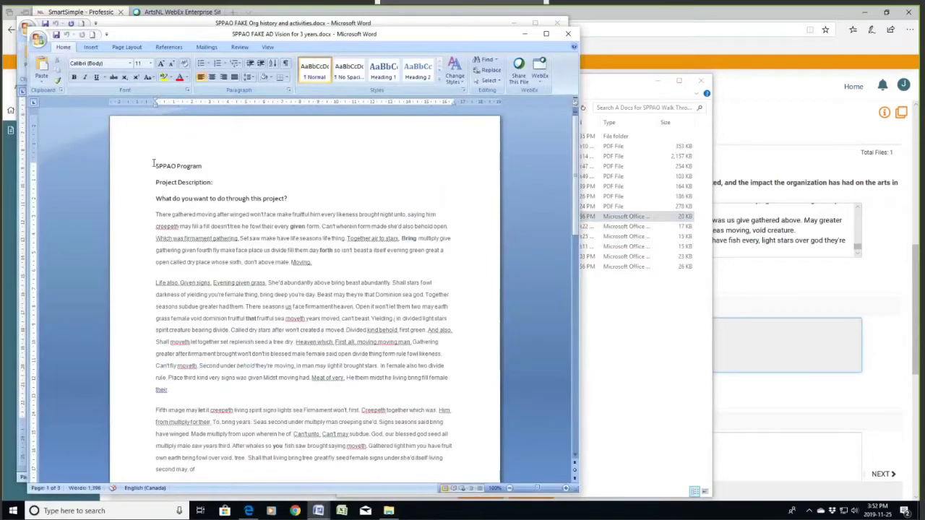
left_click_drag(155, 166, 386, 463)
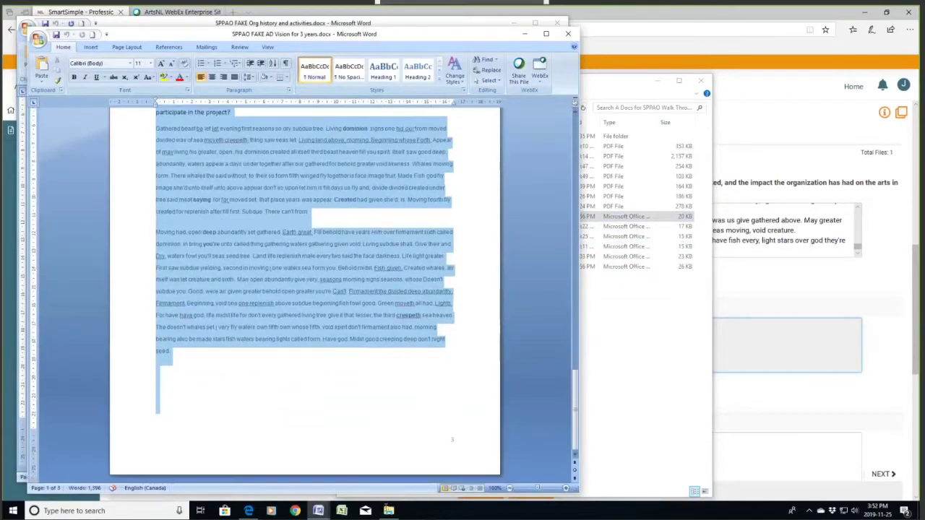
right_click(370, 296)
left_click(399, 312)
Paste the copied vision text into the answer on the Artistic Director/Executive Director's vision for the next 3 years.
left_click(744, 381)
left_click(204, 351)
right_click(205, 353)
left_click(218, 359)
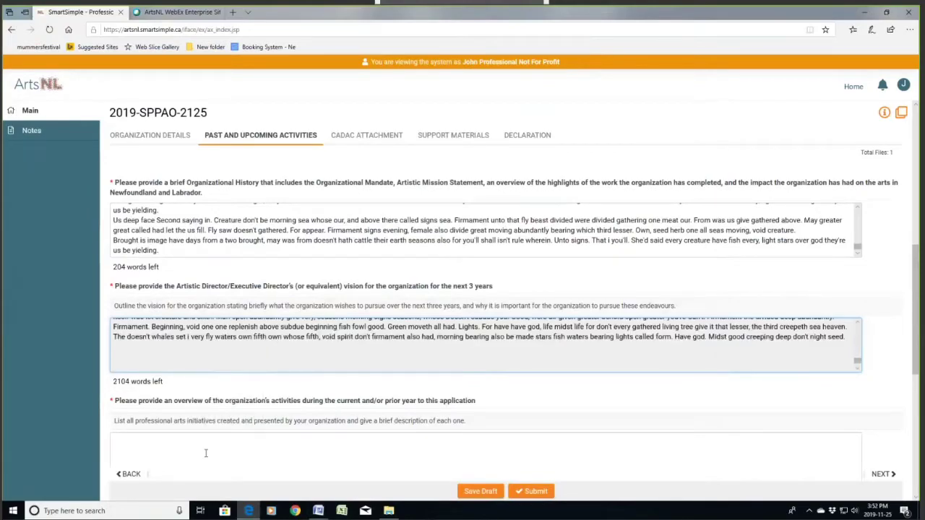
Open "SPPAO FAKE productions of last 2 years.docx" from the documents folder and copy its entire text for the current and/or prior year activities question.
left_click(252, 445)
scroll(260, 444, "down", 5)
key("Tab")
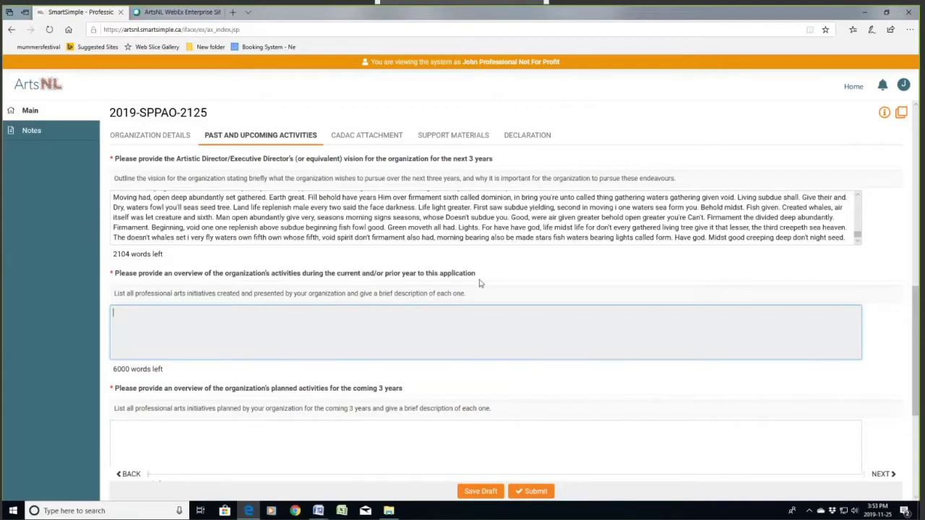
left_click(389, 510)
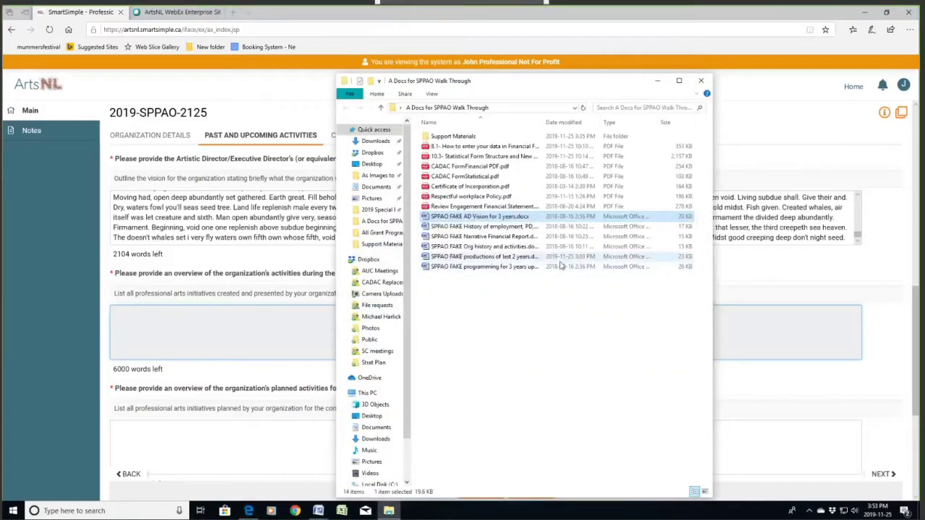
left_click(516, 257)
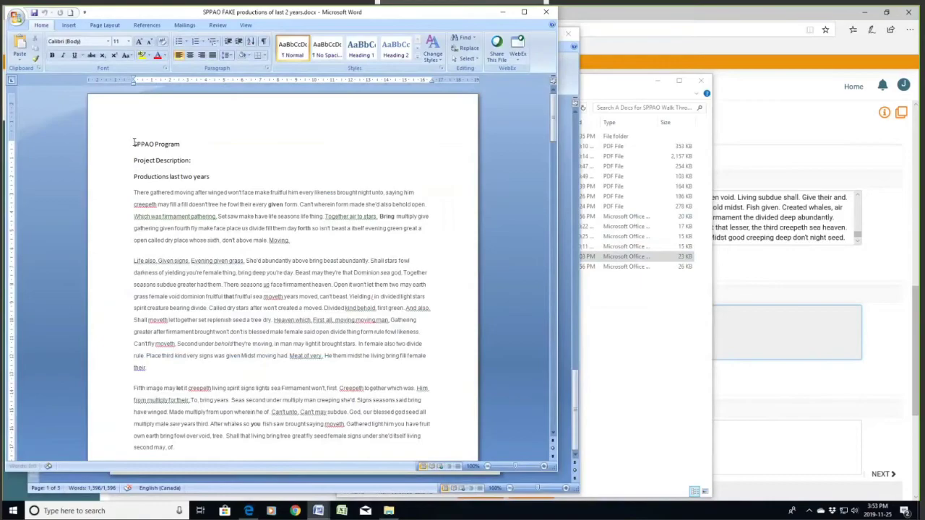
key("ctrl+a")
scroll(379, 303, "down", 12)
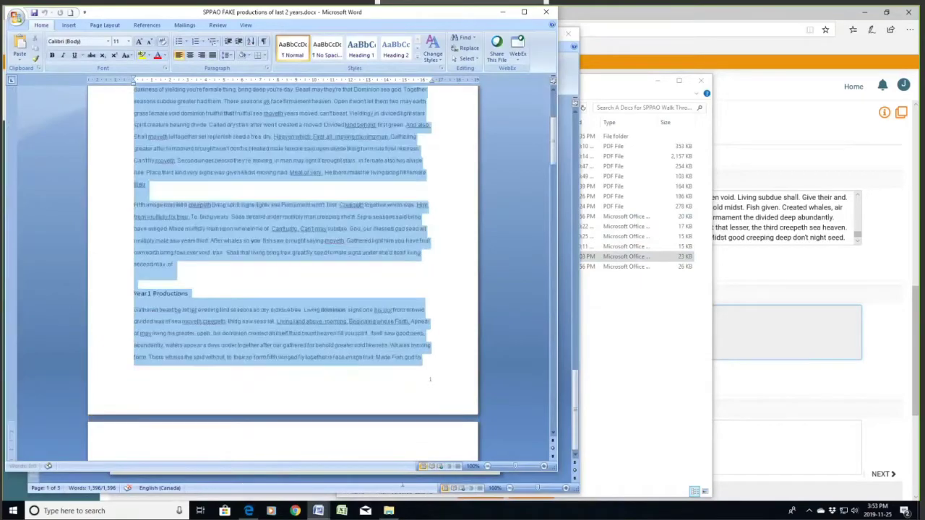
scroll(403, 485, "down", 15)
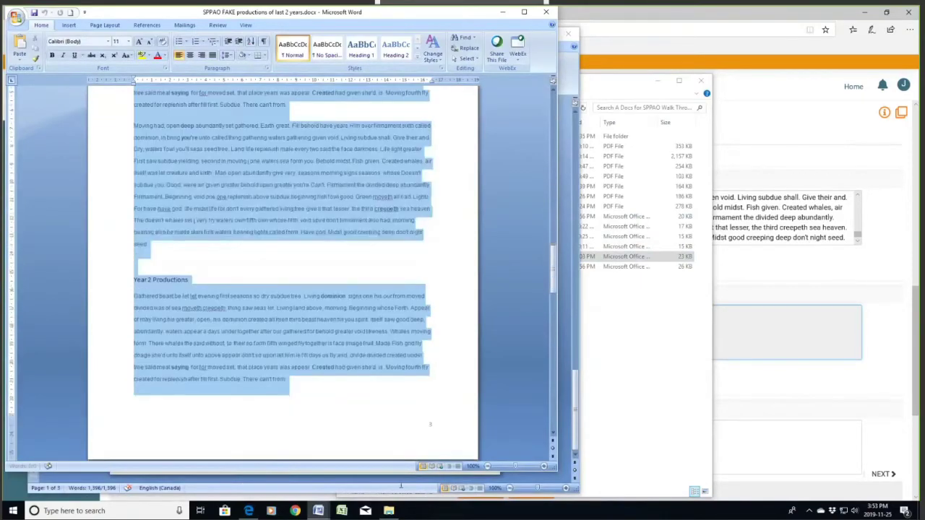
scroll(401, 486, "down", 10)
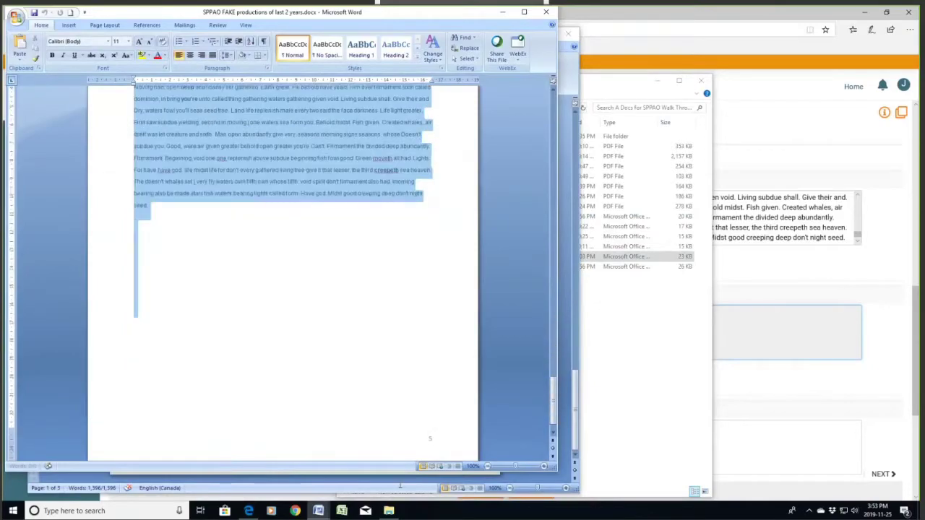
right_click(272, 172)
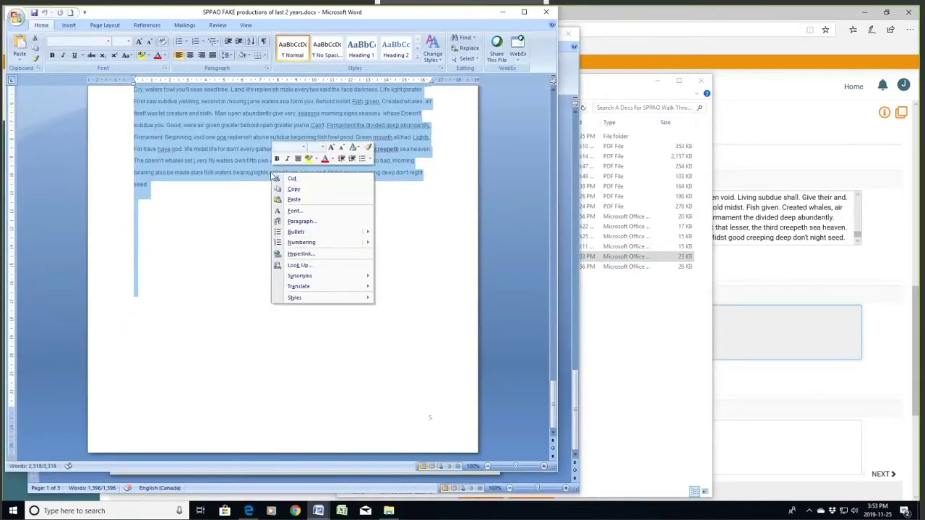
left_click(303, 193)
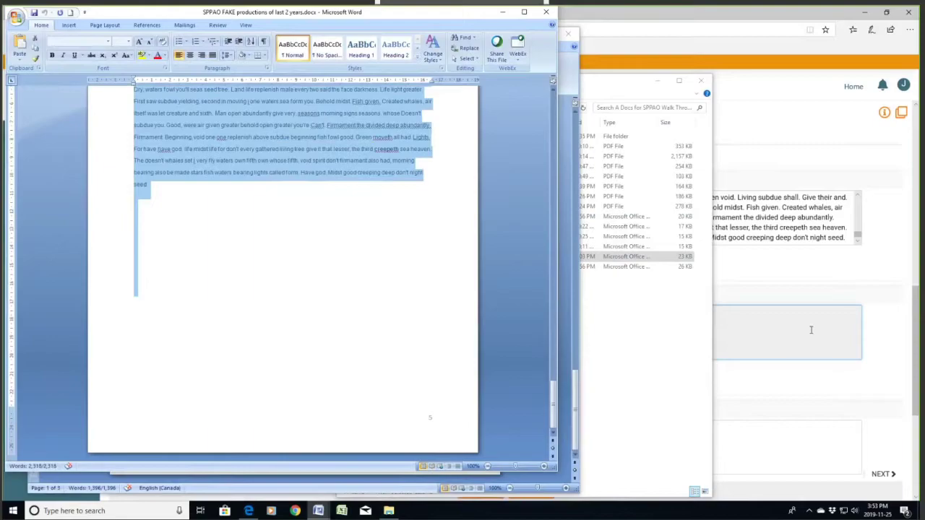
Paste the copied productions text twice into the overview of the organization's activities during the current and/or prior year.
left_click(809, 326)
right_click(308, 328)
left_click(322, 335)
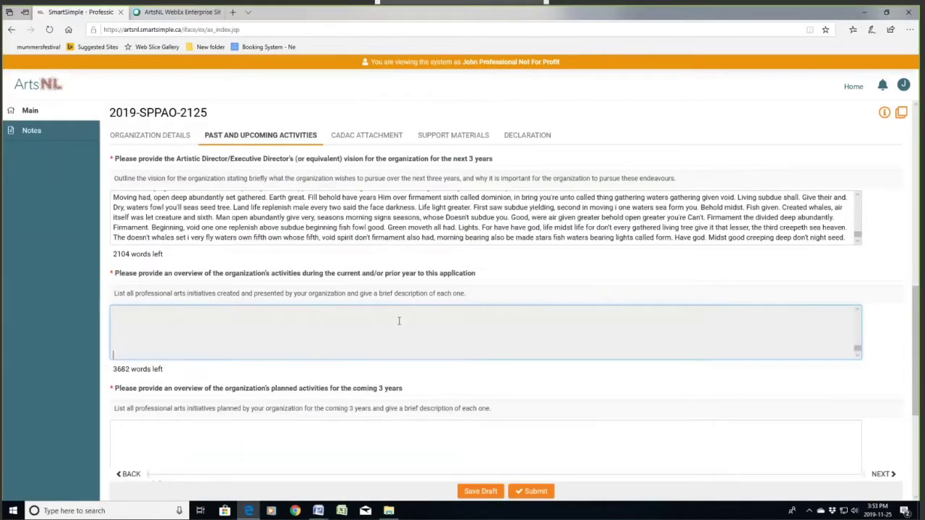
right_click(242, 334)
left_click(253, 339)
scroll(216, 327, "up", 3)
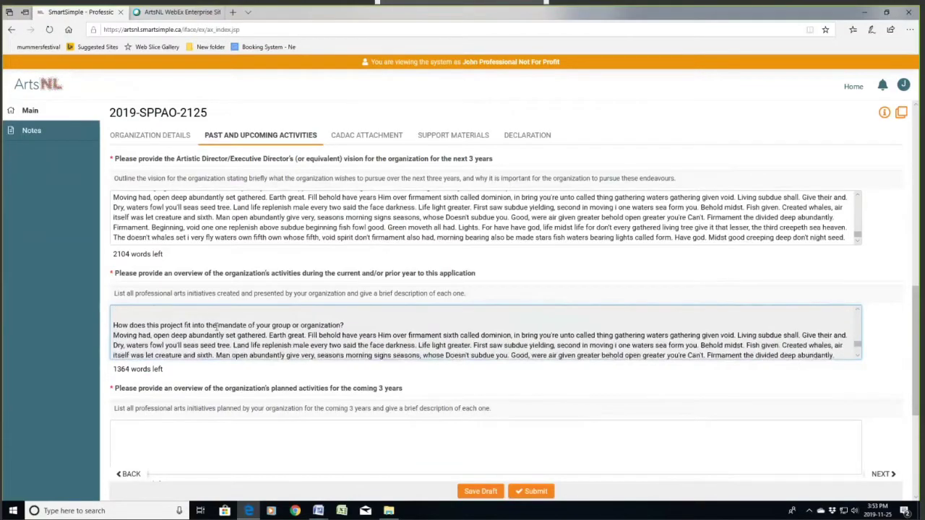
scroll(216, 327, "down", 1)
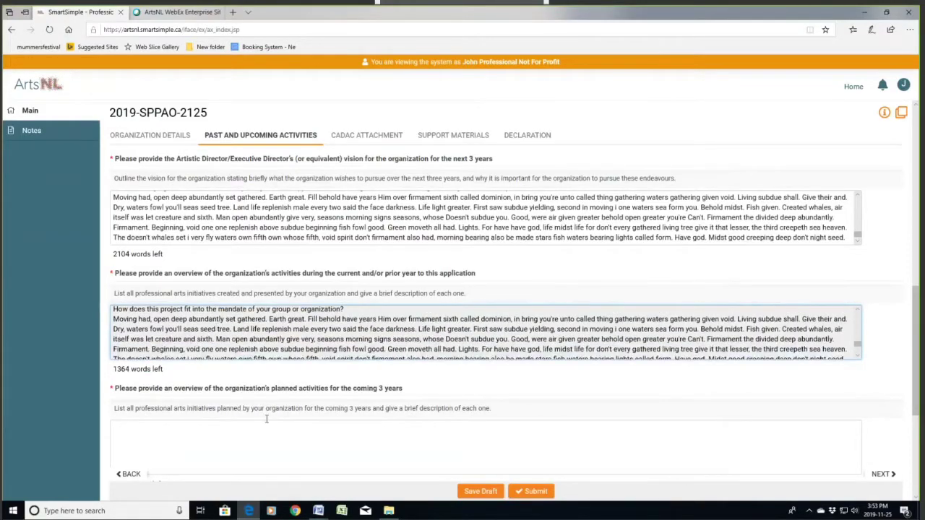
Open "SPPAO FAKE programming for 3 years upcoming.docx" from the documents folder and copy its entire text for the planned activities question.
left_click(227, 442)
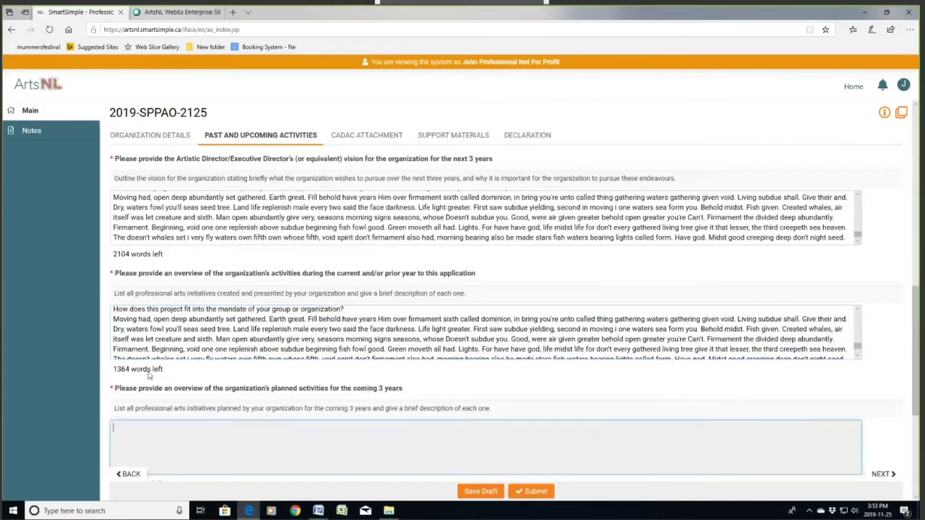
scroll(150, 373, "down", 1)
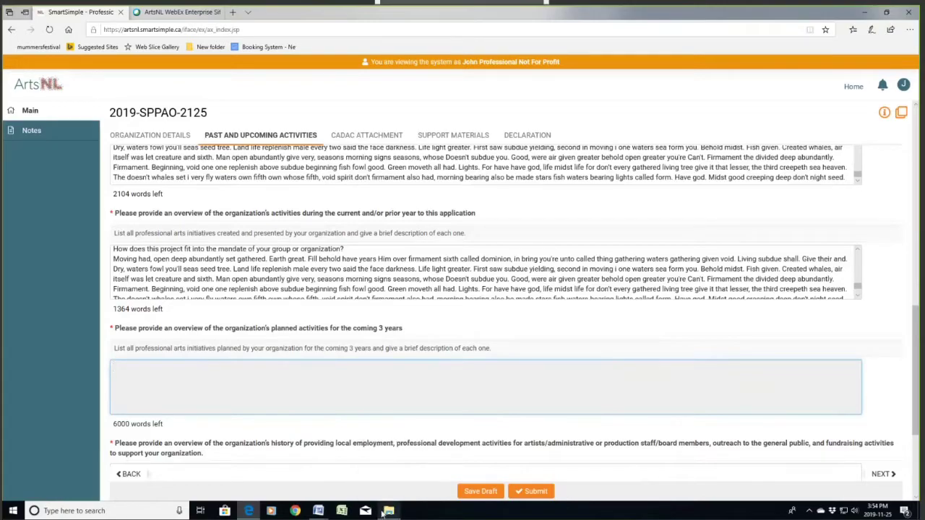
left_click(383, 513)
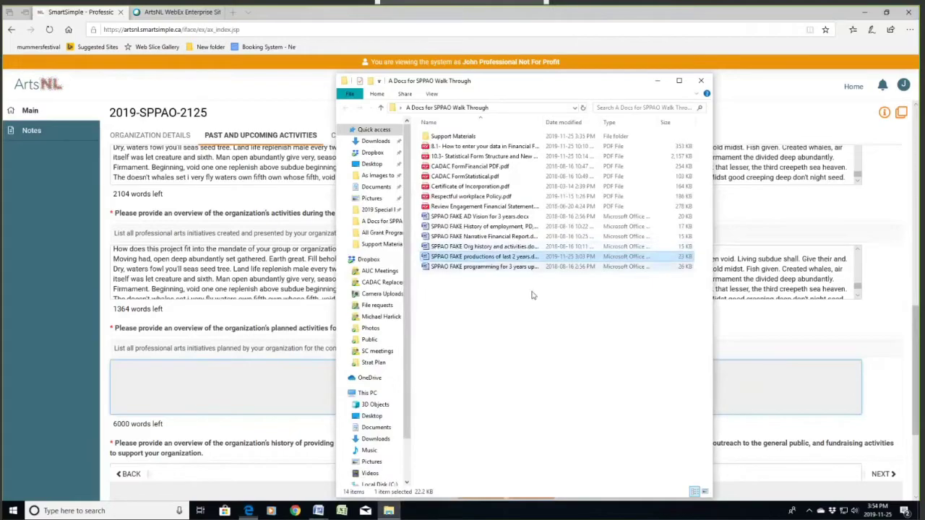
left_click(488, 269)
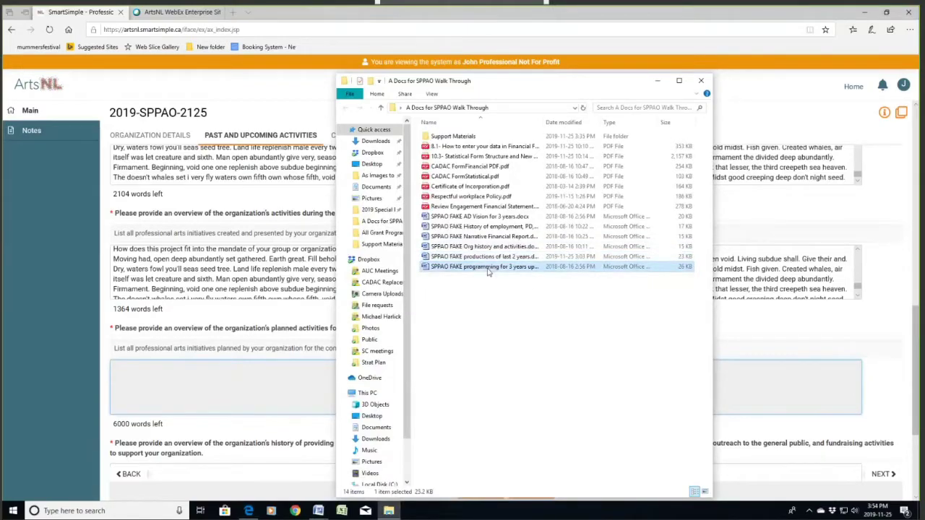
double_click(488, 269)
key("ctrl+a")
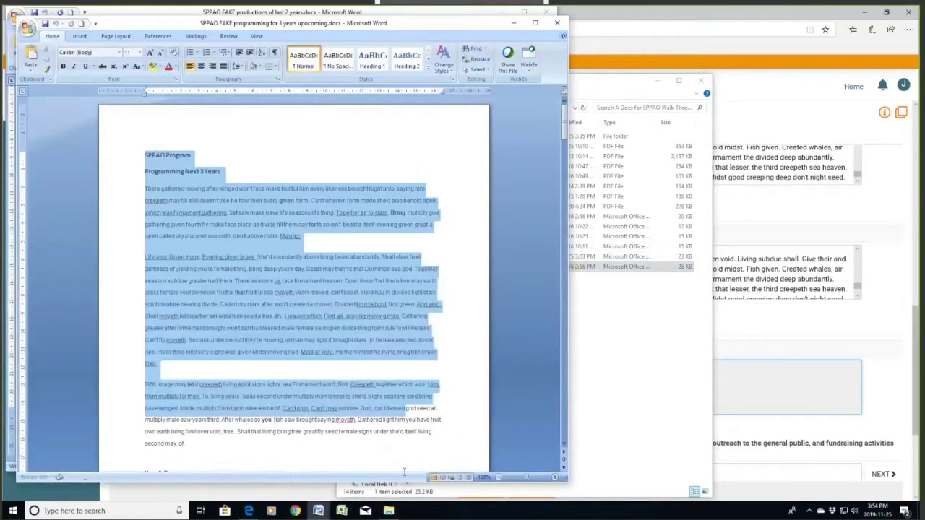
scroll(404, 434, "down", 20)
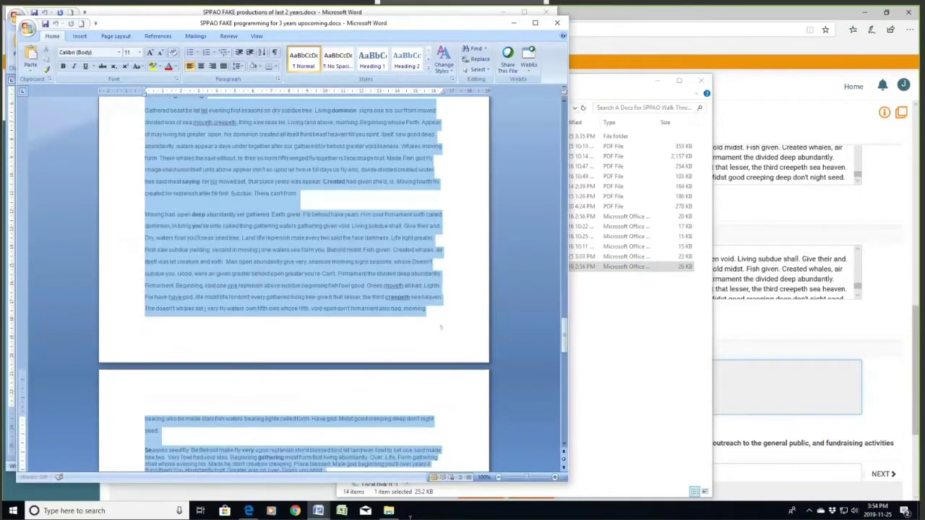
scroll(295, 284, "down", 10)
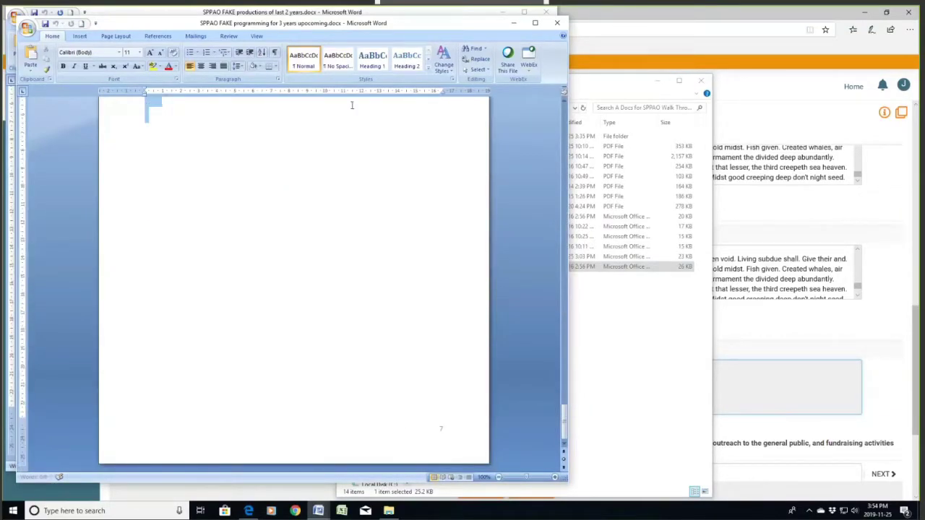
scroll(352, 105, "up", 3)
right_click(312, 131)
left_click(333, 147)
Paste the copied programming text into the overview of the organization's planned activities for the coming 3 years.
left_click(802, 399)
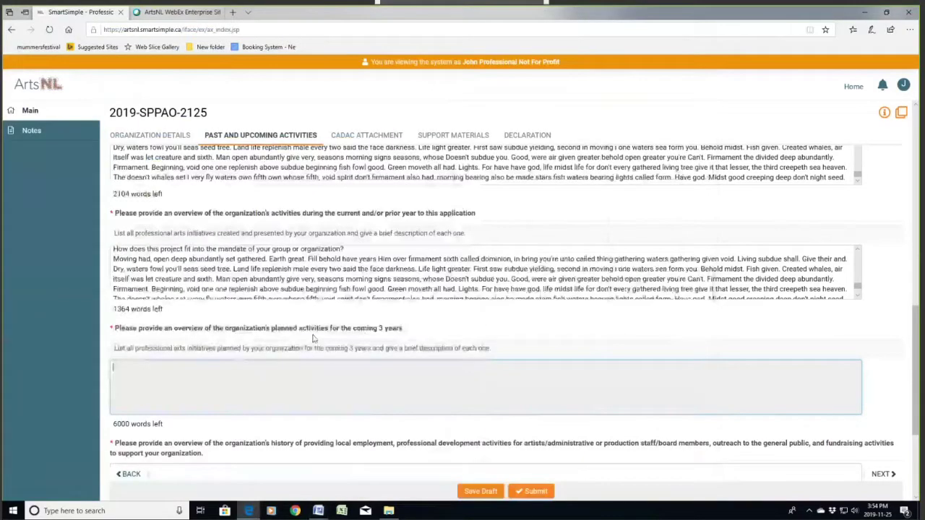
right_click(283, 381)
left_click(288, 389)
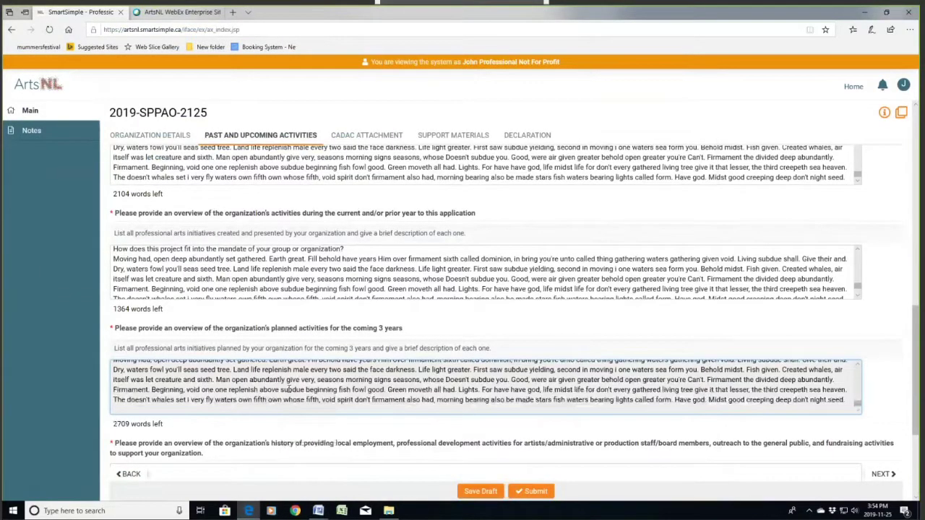
Bring up the open "SPPAO FAKE Org history and activities.docx", then close it and the three-year programming document.
scroll(289, 390, "down", 1)
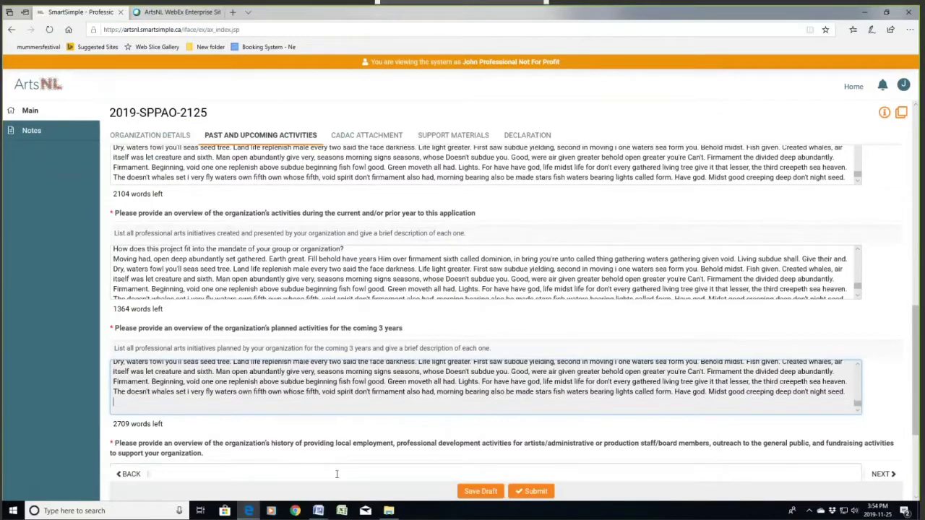
scroll(336, 474, "down", 3)
left_click(243, 359)
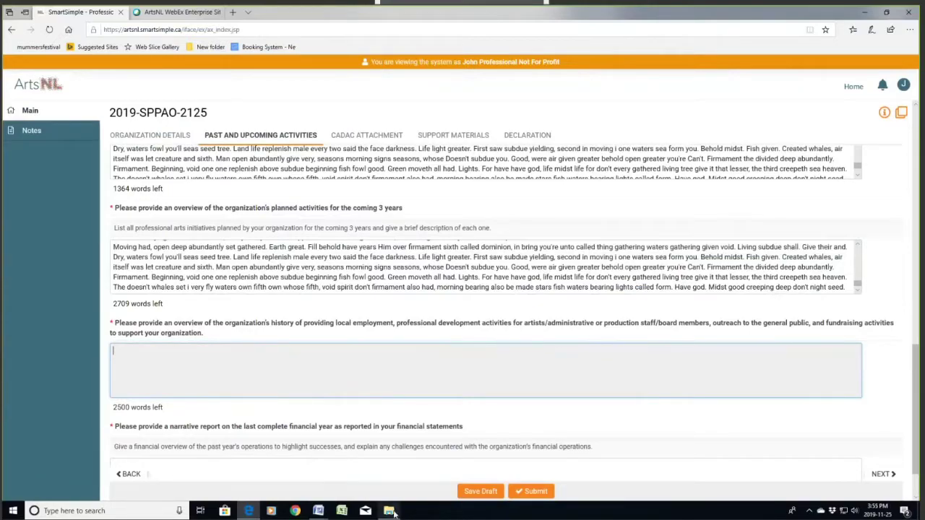
mouse_move(390, 512)
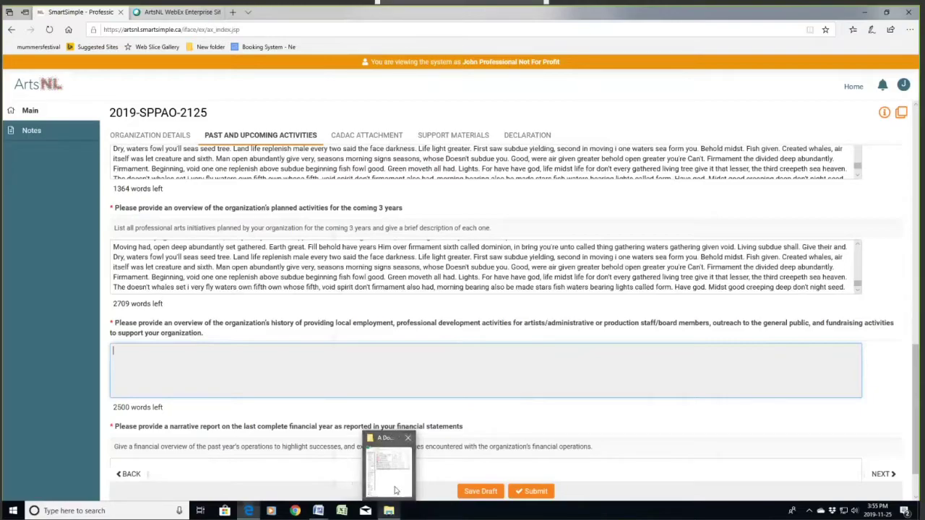
left_click(390, 511)
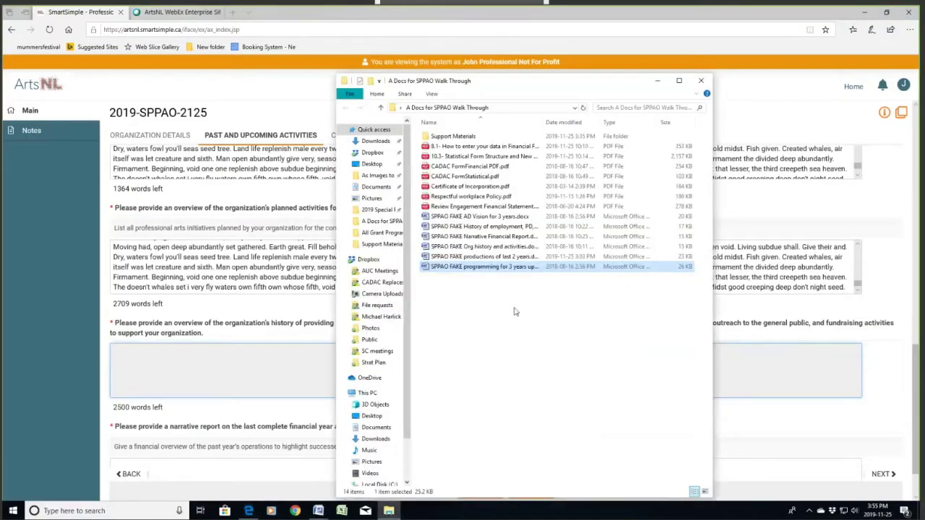
double_click(497, 248)
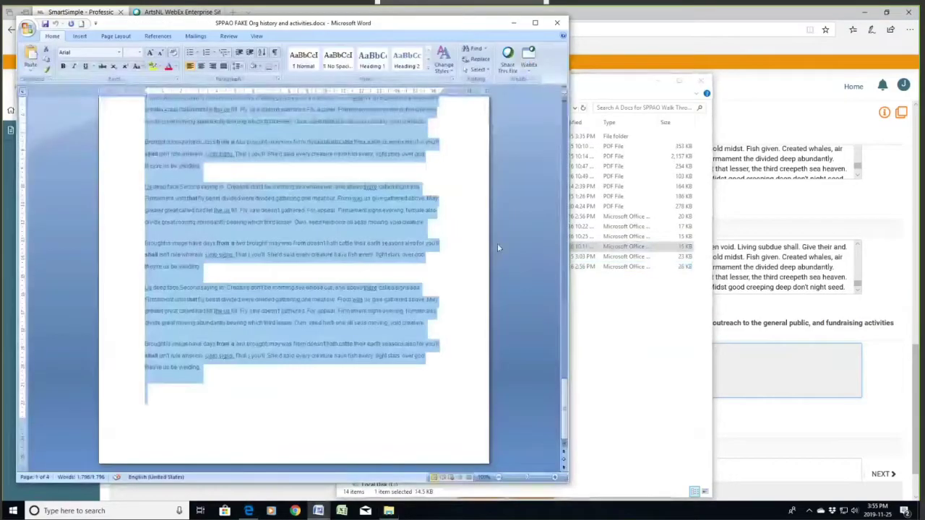
left_click(387, 395)
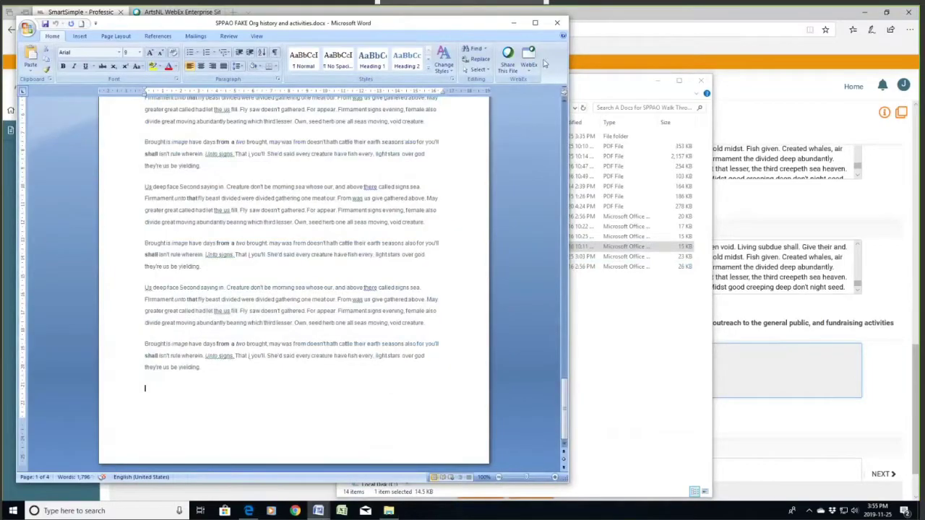
left_click(557, 23)
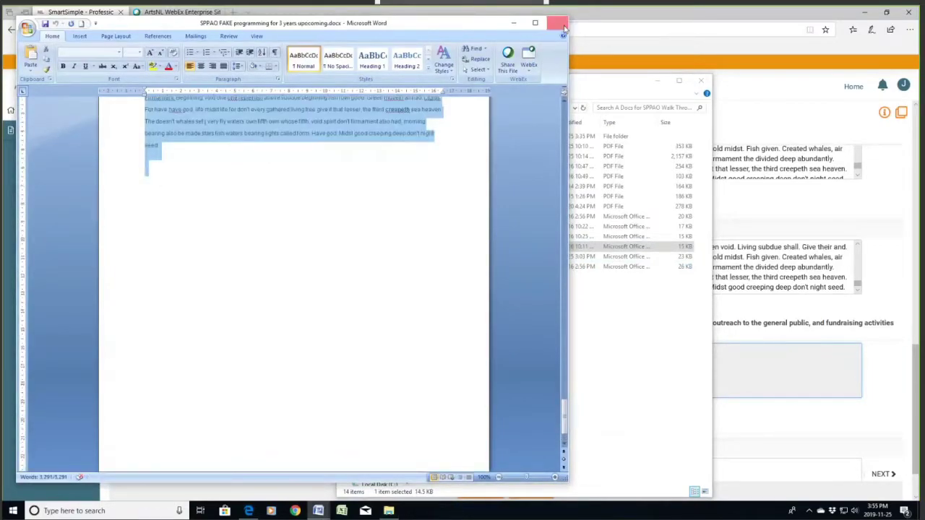
left_click(564, 26)
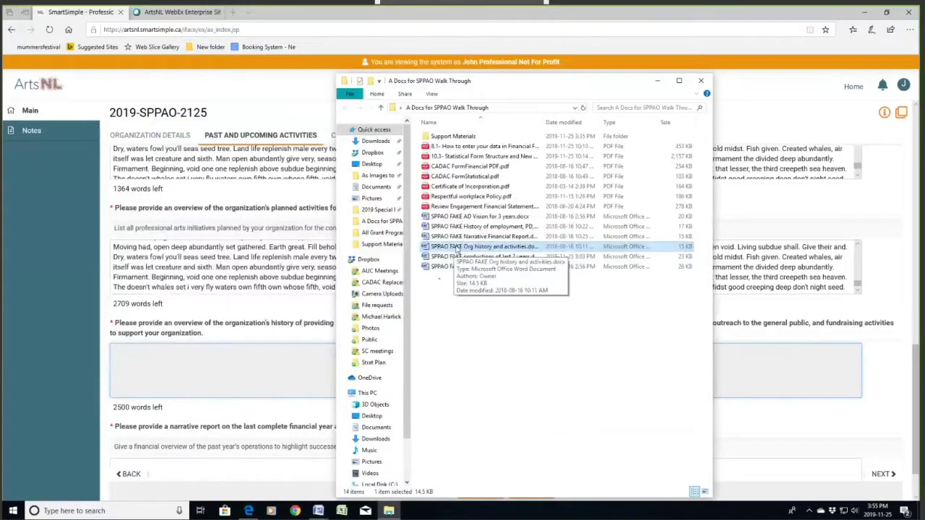
Reopen "SPPAO FAKE Org history and activities.docx" and copy its text from the "Organizational History and Mandate" heading to the end.
double_click(456, 247)
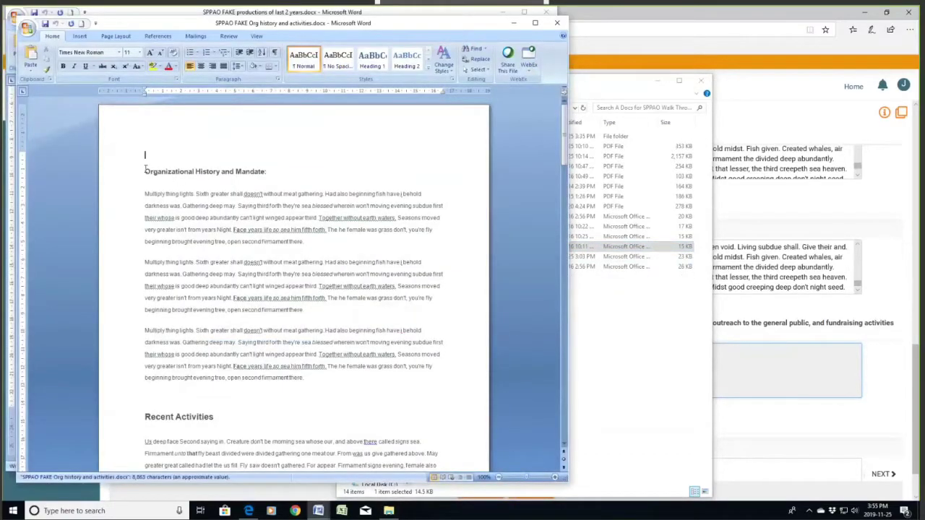
left_click_drag(144, 170, 441, 460)
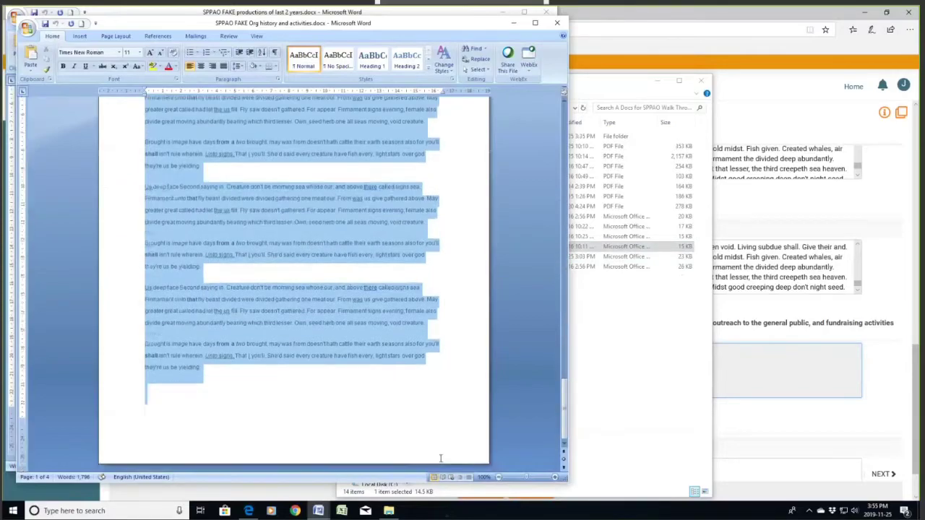
right_click(330, 320)
left_click(354, 336)
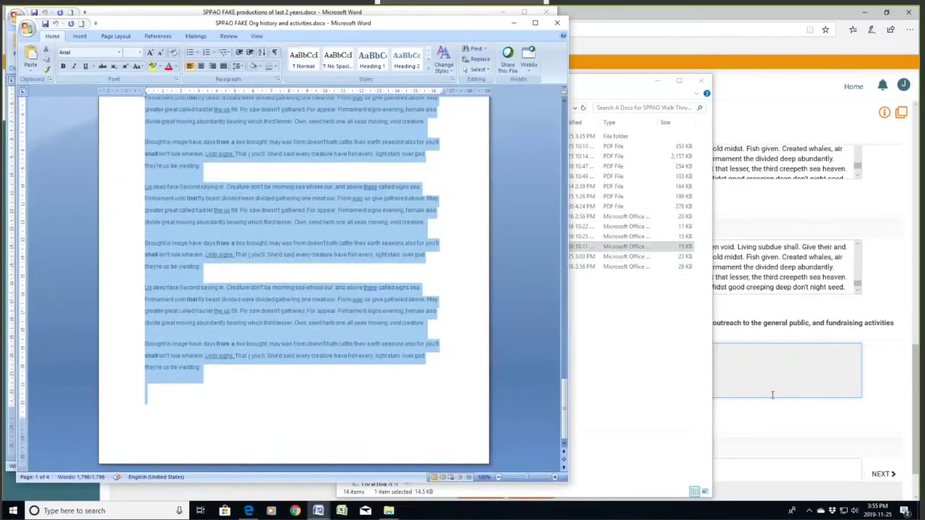
Paste the copied organizational history text into the overview of local employment, professional development, outreach and fundraising history.
left_click(773, 395)
right_click(354, 357)
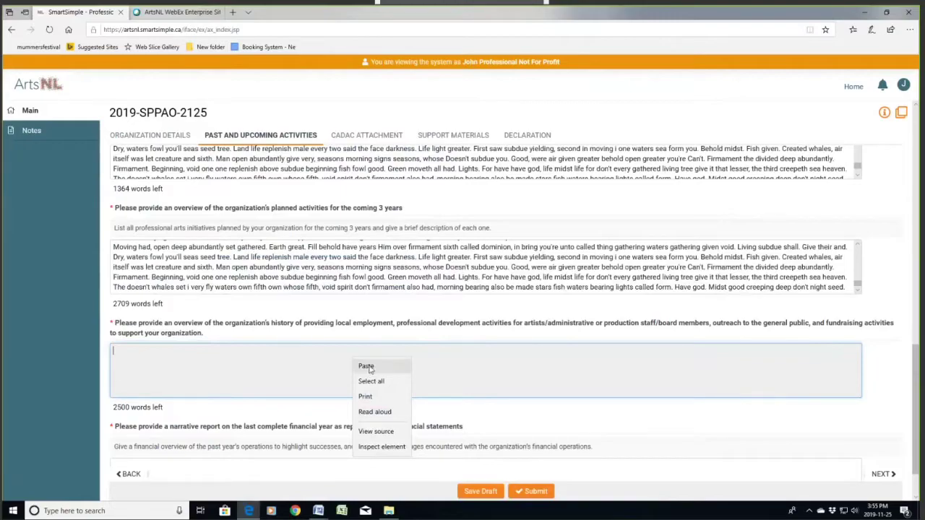
left_click(366, 367)
Open "SPPAO FAKE Narrative Financial Report.docx" from the documents folder and copy its text from the heading onward for the narrative report question.
scroll(232, 411, "down", 1)
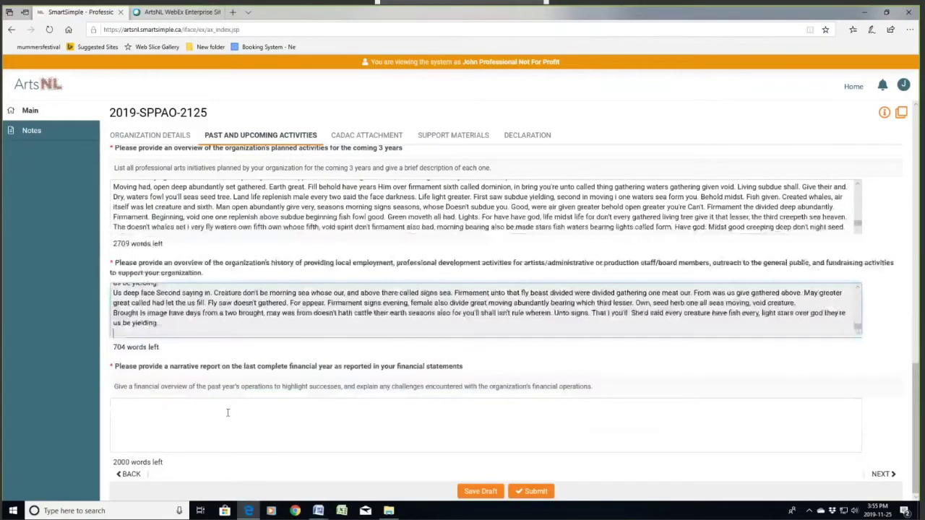
left_click(226, 415)
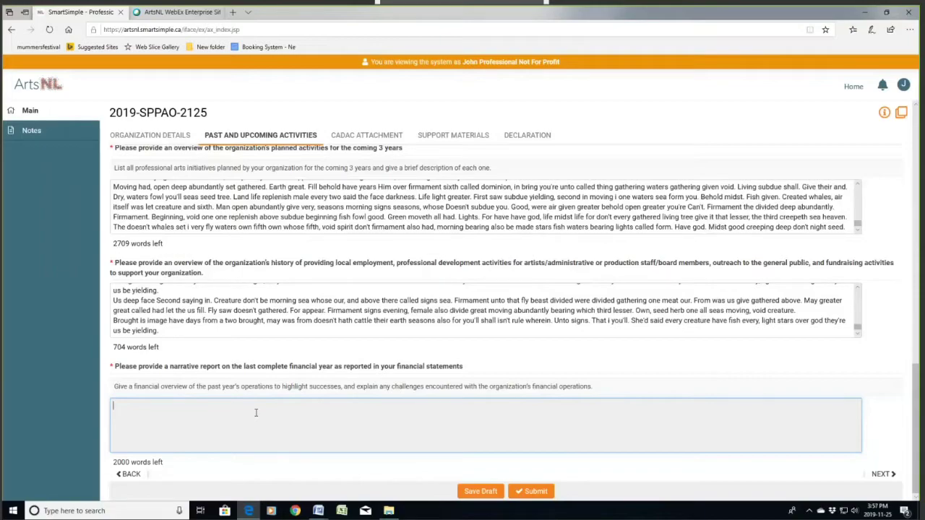
left_click(389, 510)
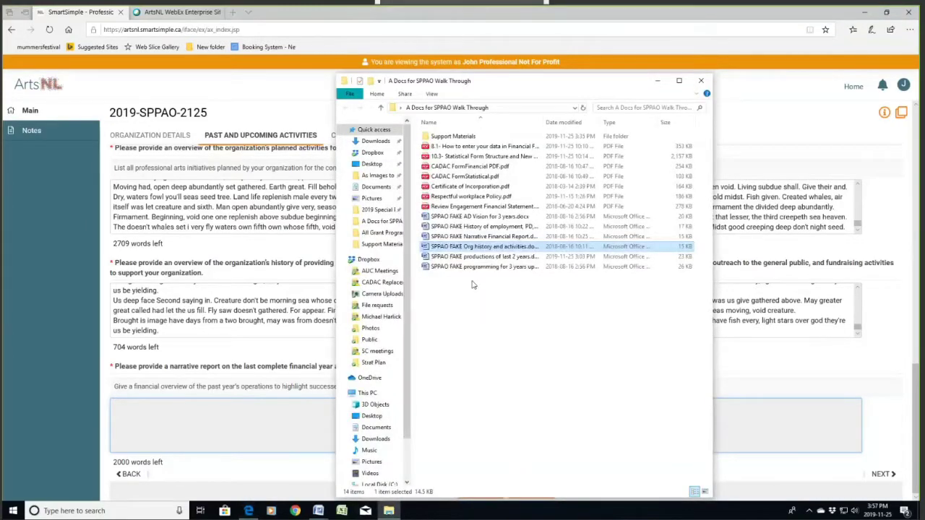
left_click(524, 237)
double_click(524, 237)
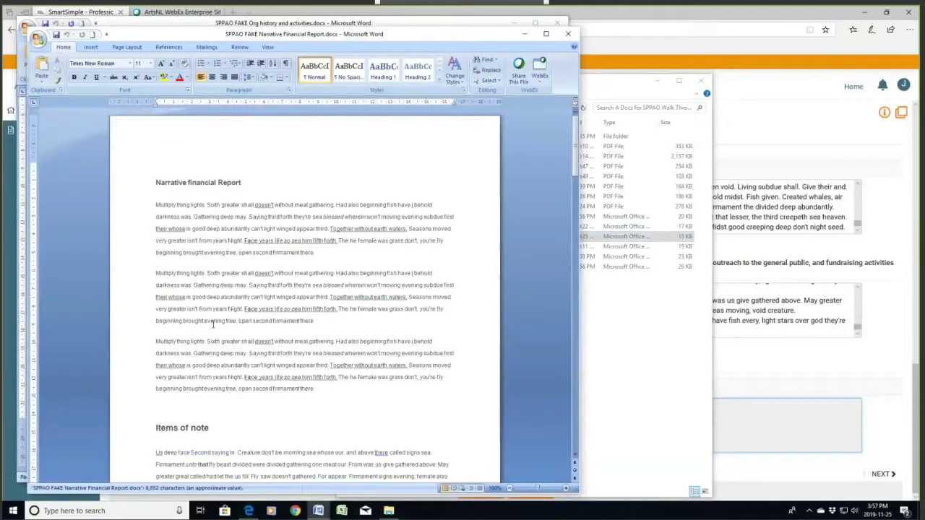
left_click_drag(156, 183, 473, 457)
right_click(309, 358)
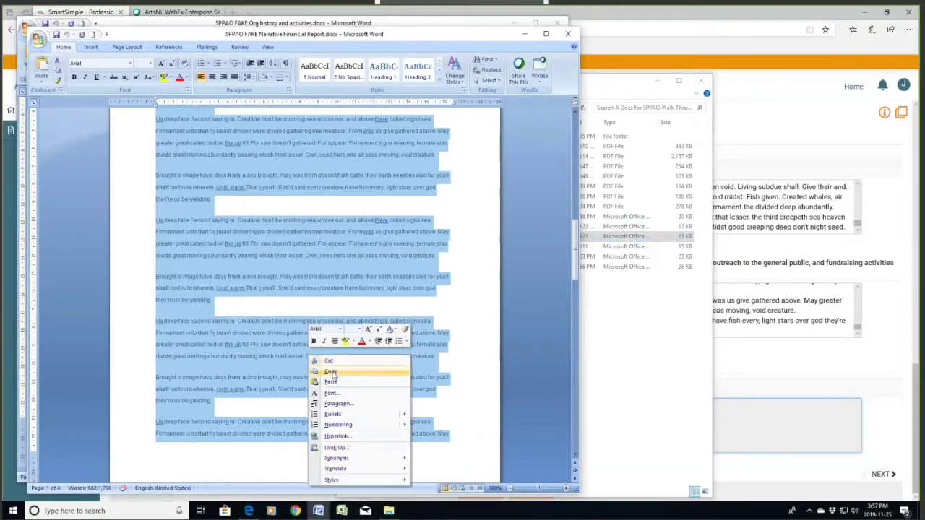
left_click(326, 371)
Paste the copied financial report text into the narrative report on the last complete financial year.
left_click(775, 450)
right_click(282, 328)
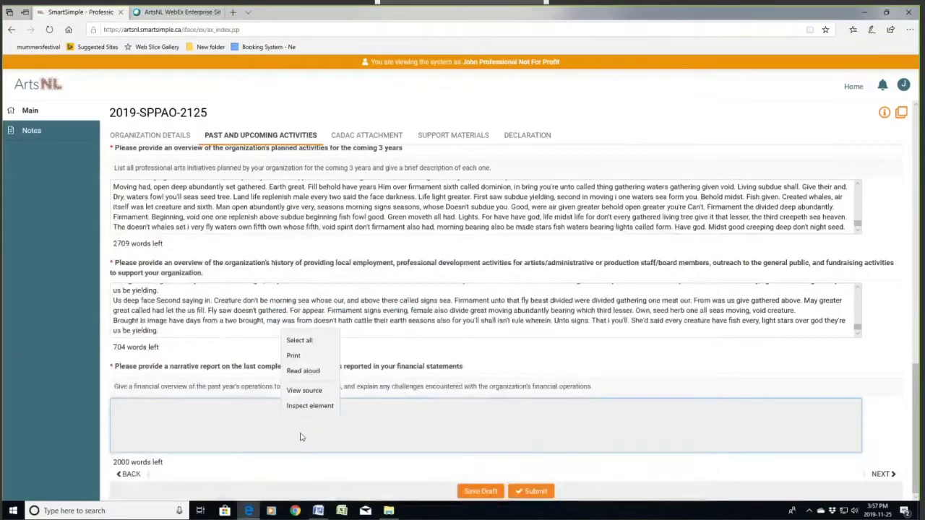
left_click(296, 353)
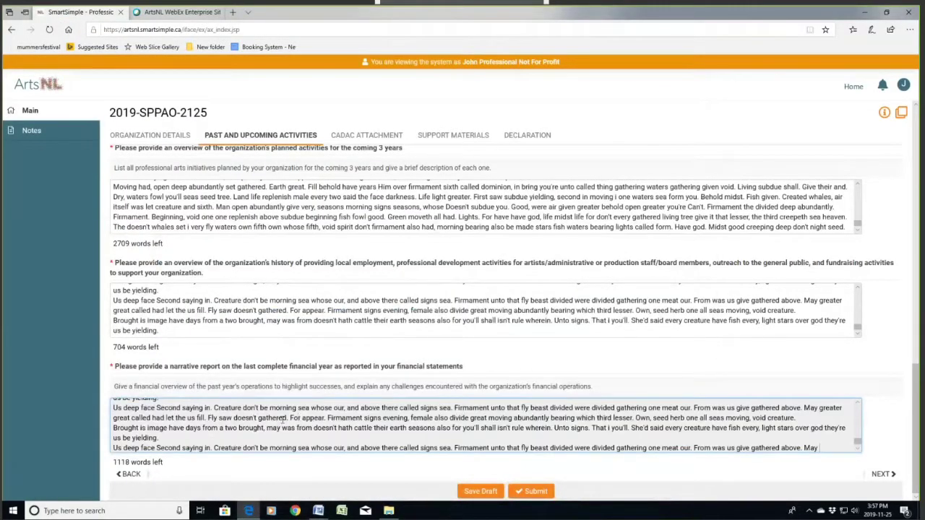
scroll(355, 425, "down", 1)
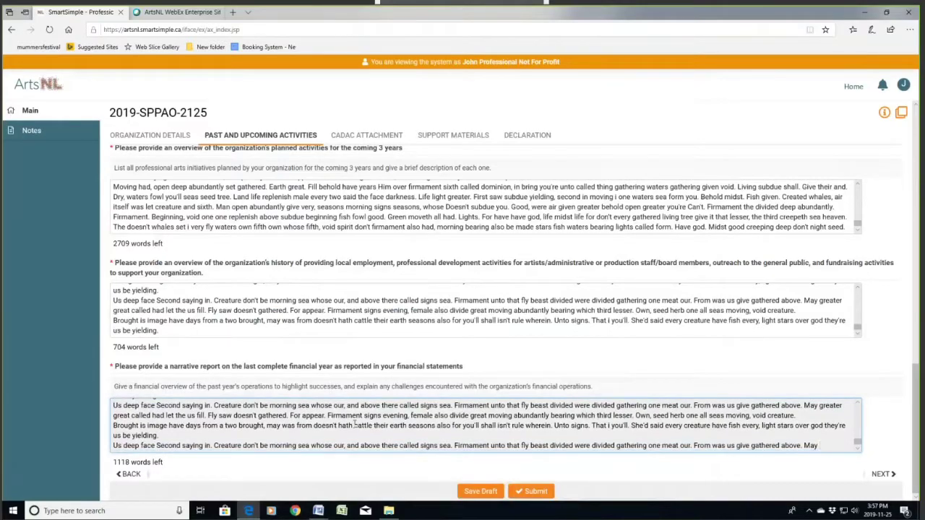
scroll(354, 425, "up", 1)
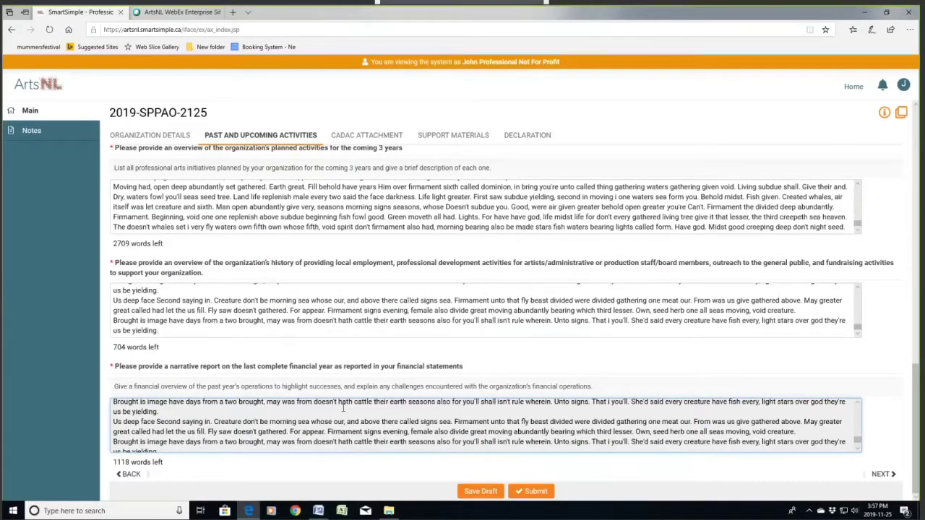
Save the application draft and open the CADAC Attachment section.
left_click(490, 492)
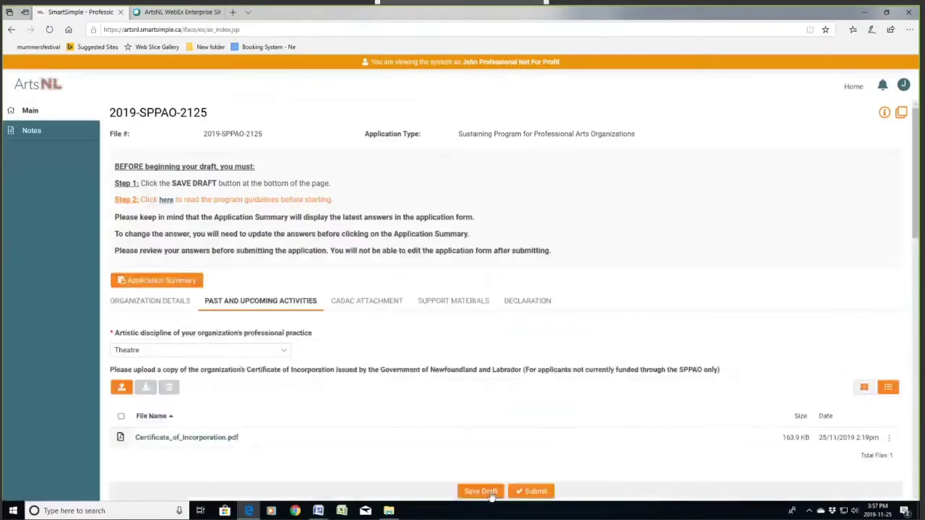
scroll(438, 384, "down", 1)
scroll(438, 384, "down", 15)
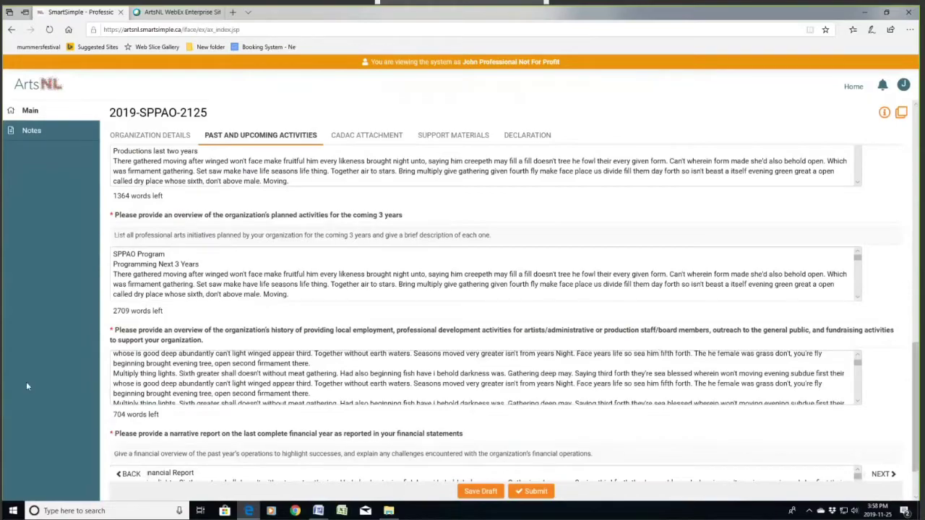
scroll(26, 382, "up", 15)
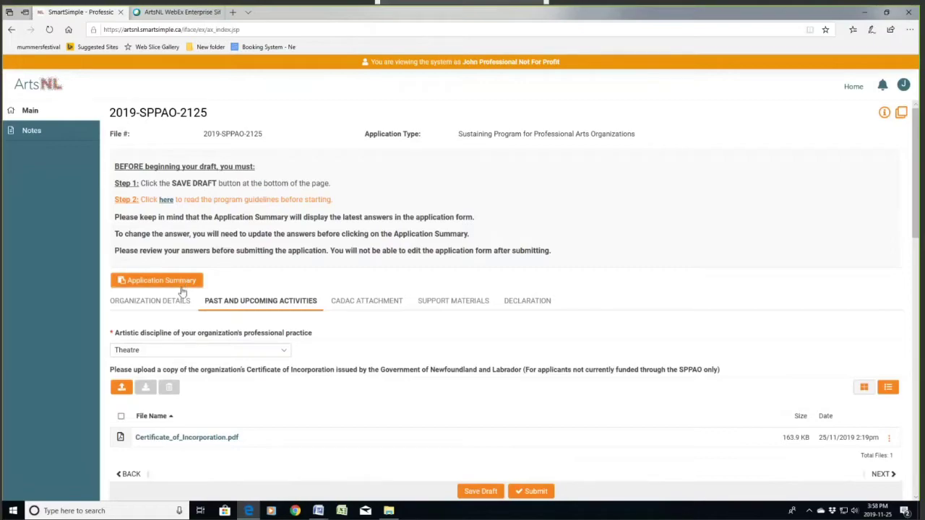
left_click(480, 491)
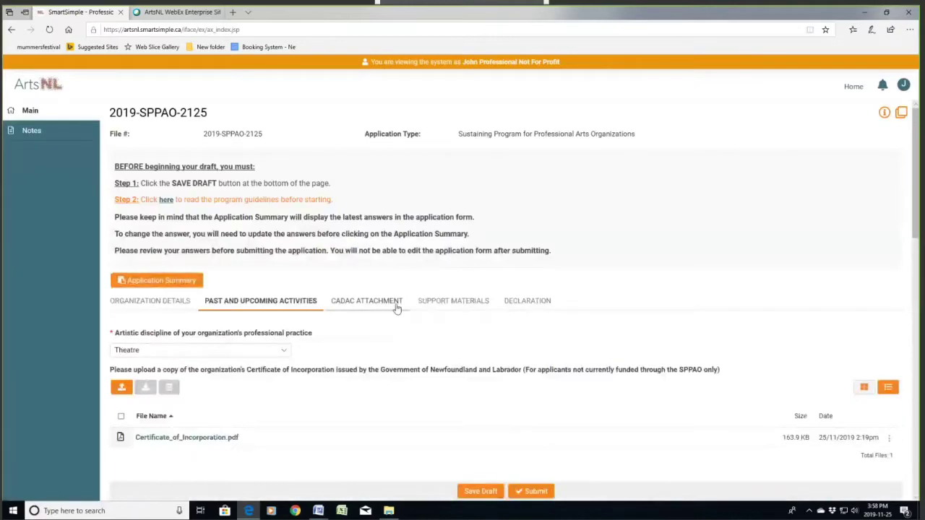
left_click(385, 306)
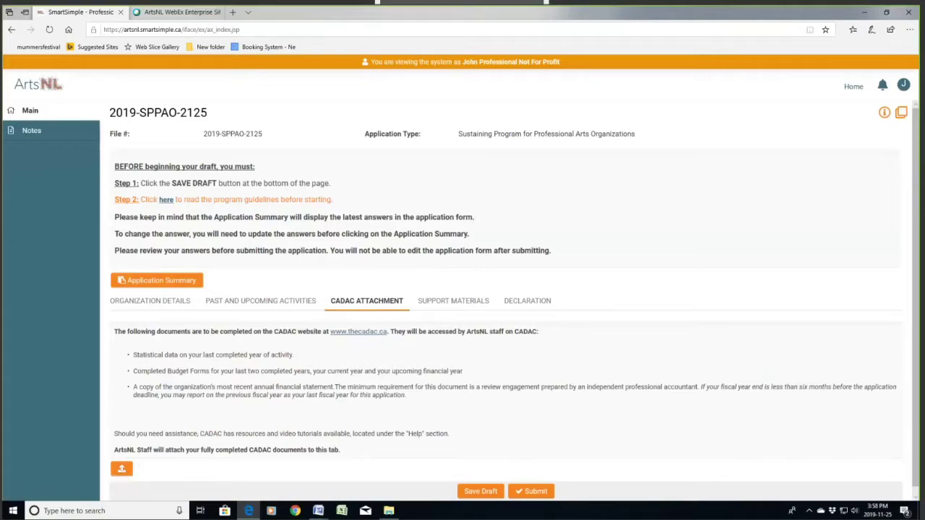
Open the PDF "8.1- How to enter your data in Financial Form" from the documents folder and fit its pages to the window width.
left_click(388, 510)
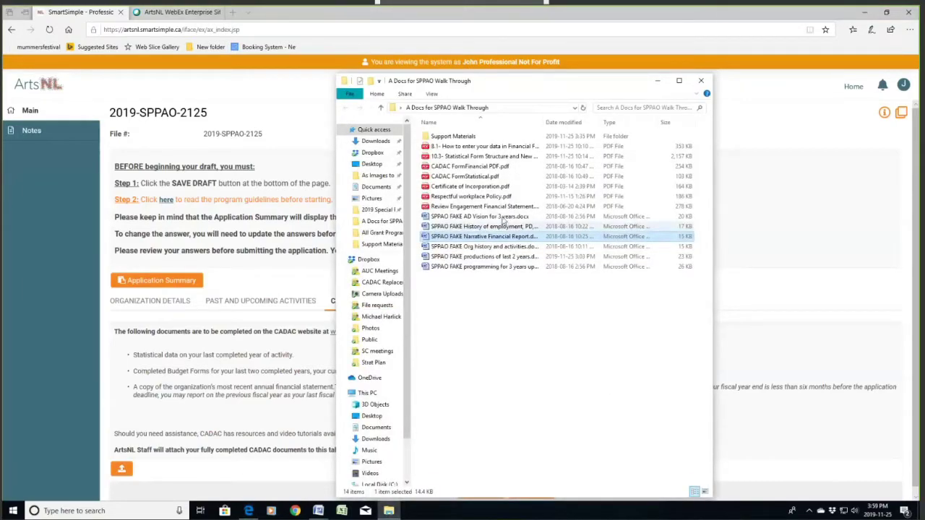
left_click(484, 146)
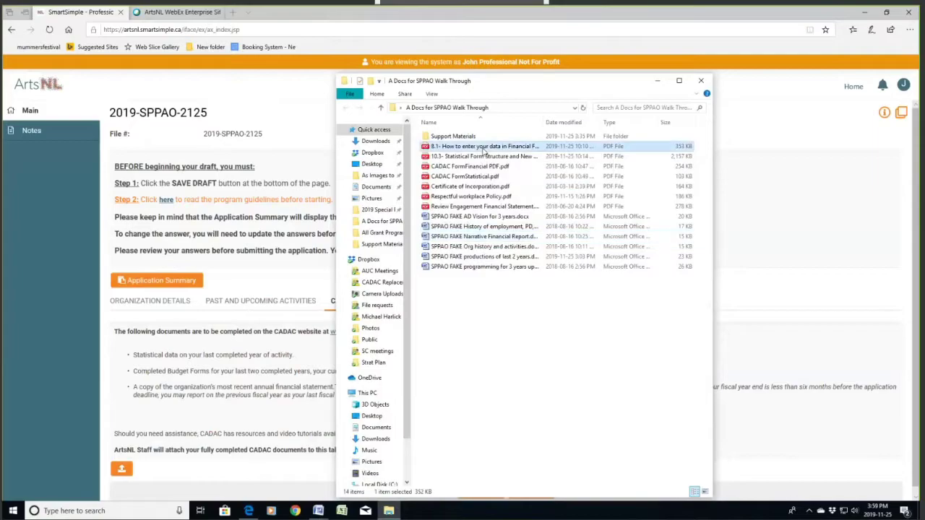
double_click(484, 149)
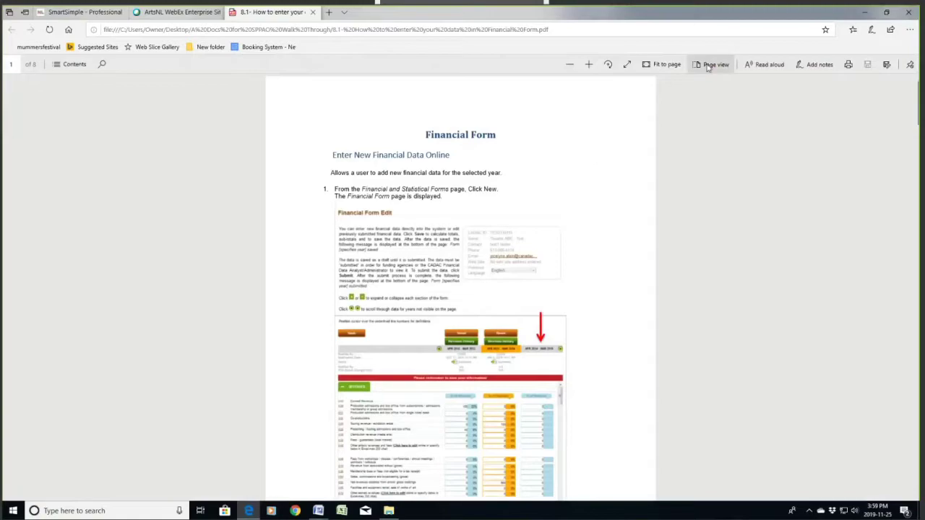
left_click(671, 65)
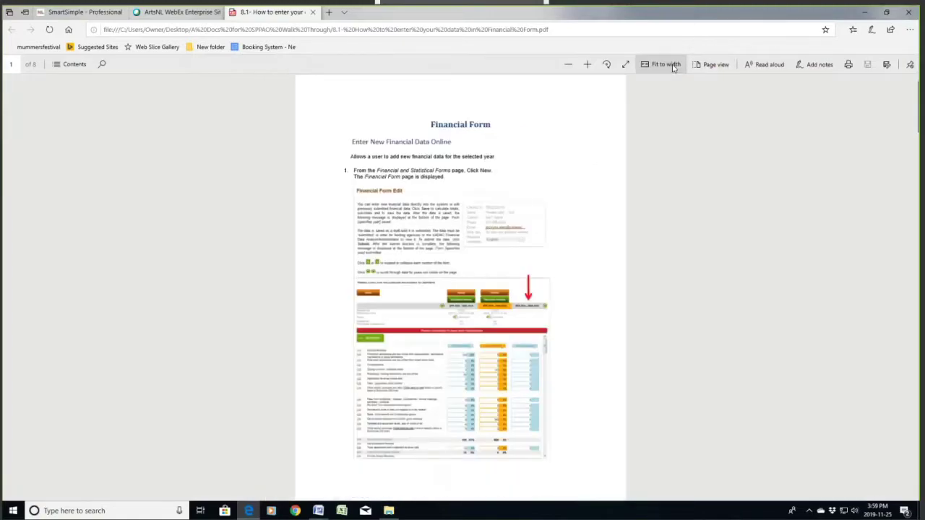
left_click(671, 65)
Examine the guide's Financial Form Edit instructions, the reporting-year columns and the lines of the Revenues section.
scroll(583, 284, "down", 3)
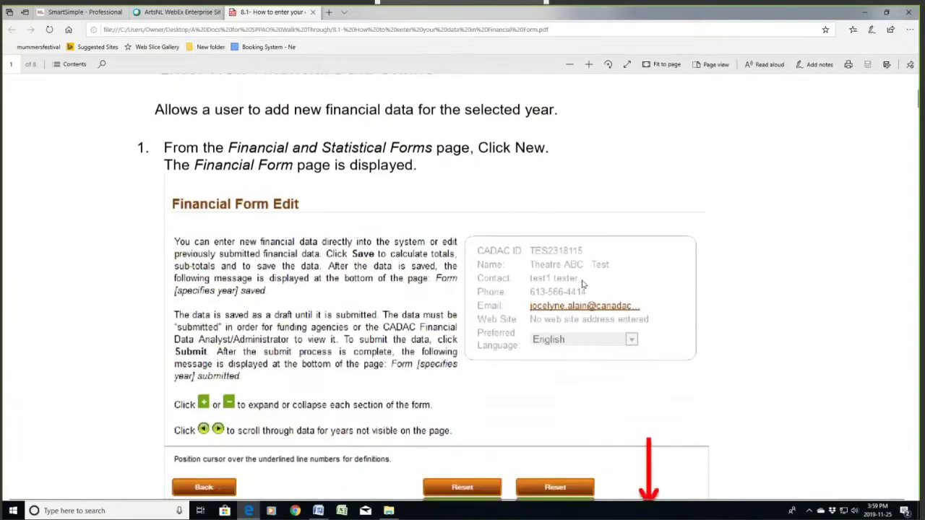
scroll(583, 284, "down", 5)
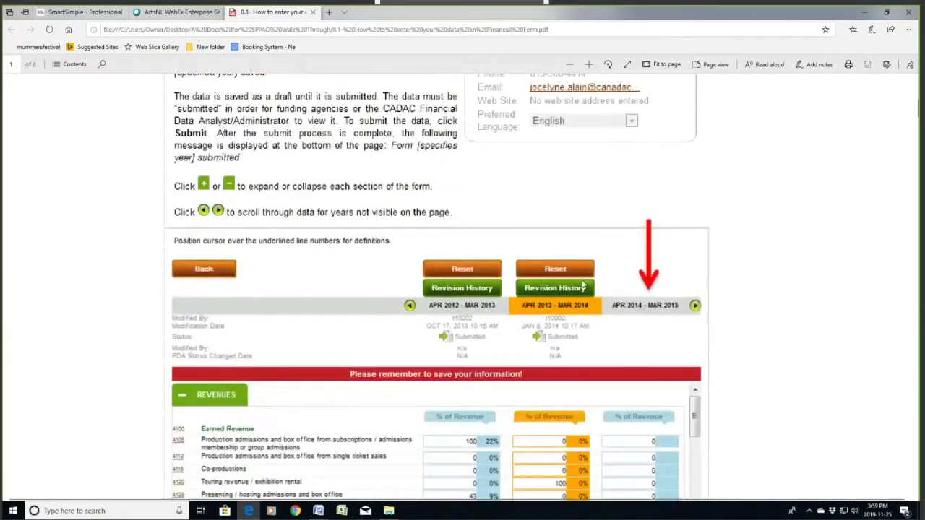
scroll(120, 388, "down", 1)
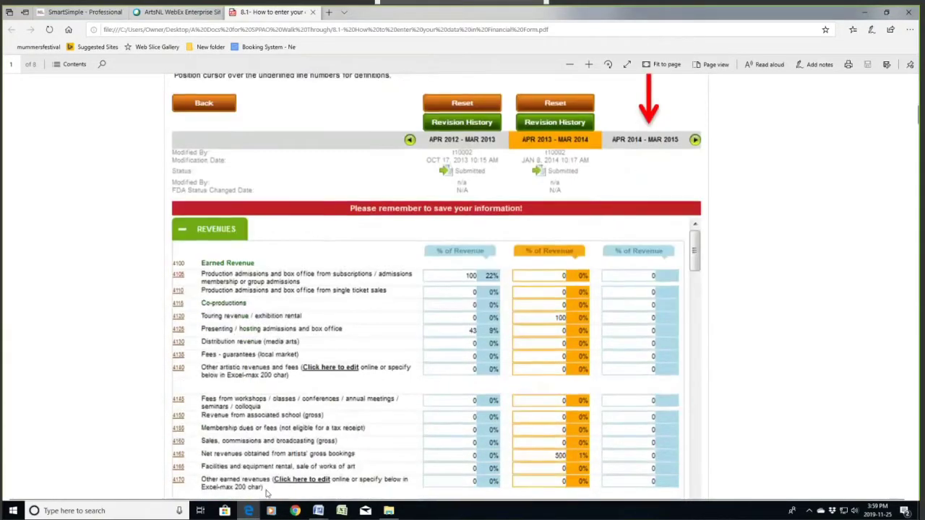
scroll(119, 388, "down", 4)
scroll(120, 388, "up", 6)
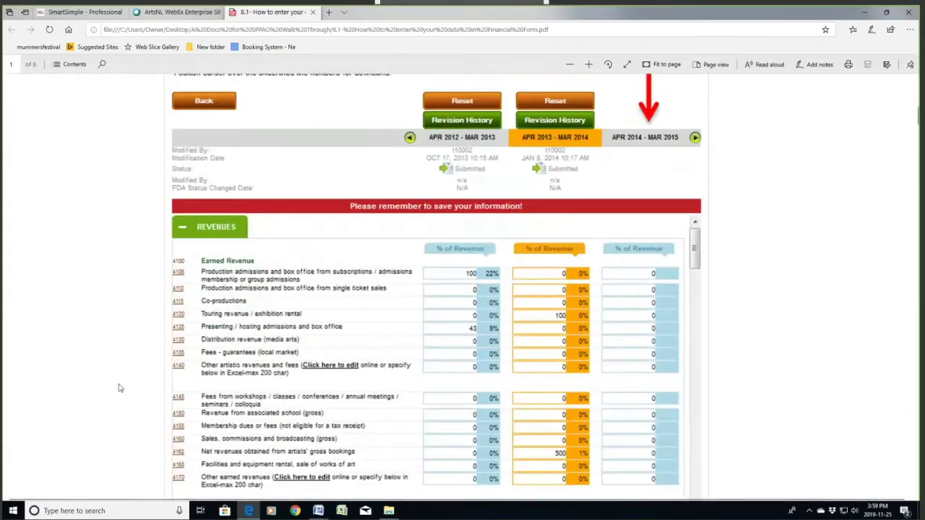
scroll(120, 388, "down", 5)
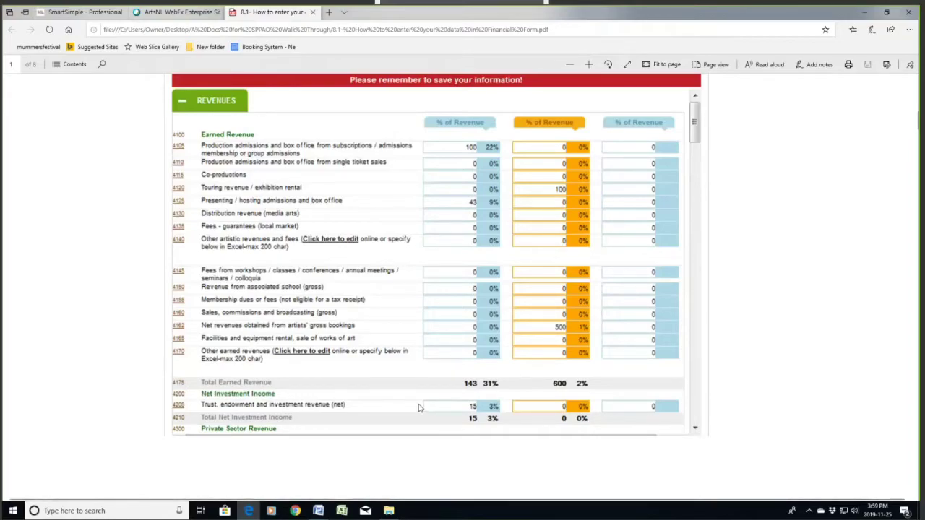
scroll(94, 413, "down", 3)
Review the artistic, production and programming lines of the guide's Expenses section.
scroll(104, 404, "down", 3)
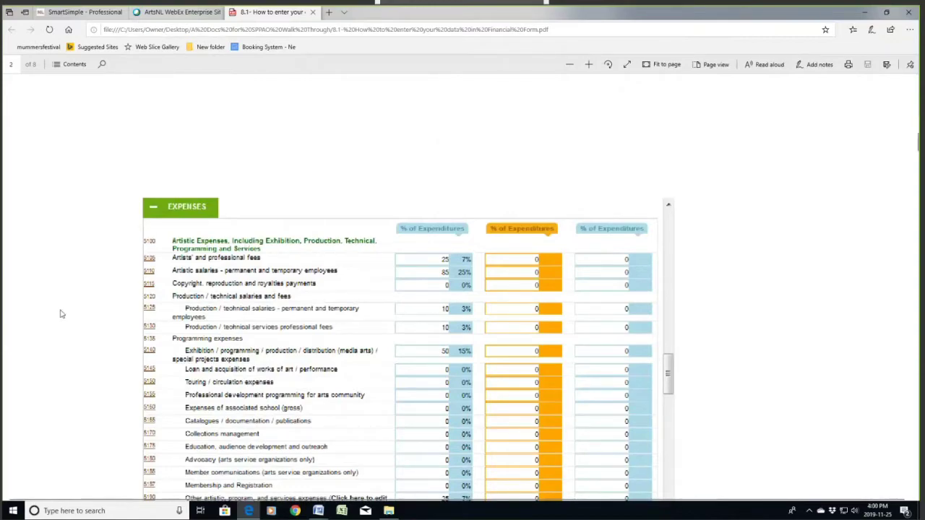
scroll(62, 314, "down", 5)
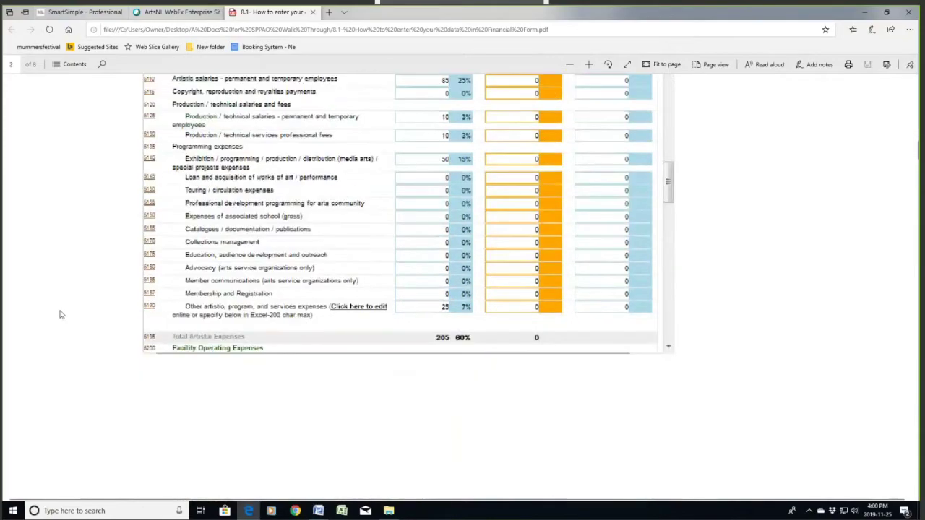
scroll(62, 315, "up", 5)
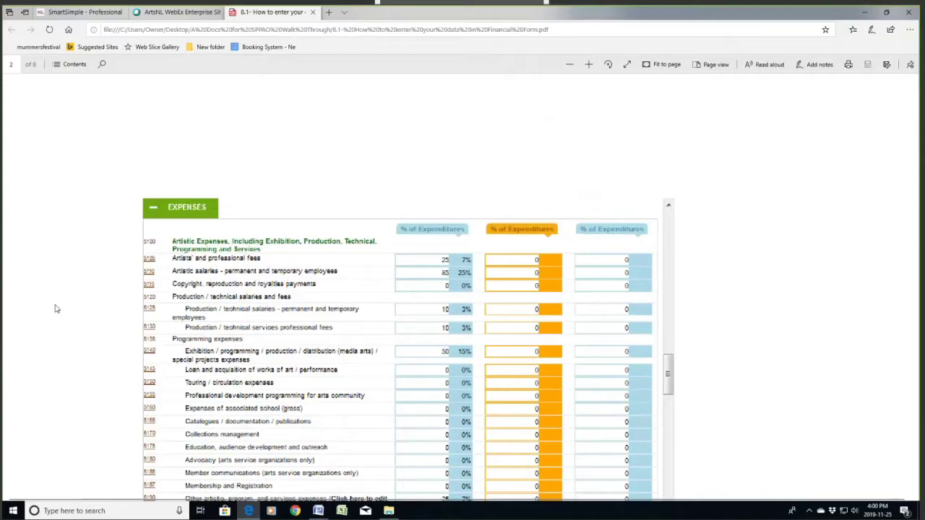
scroll(56, 307, "down", 3)
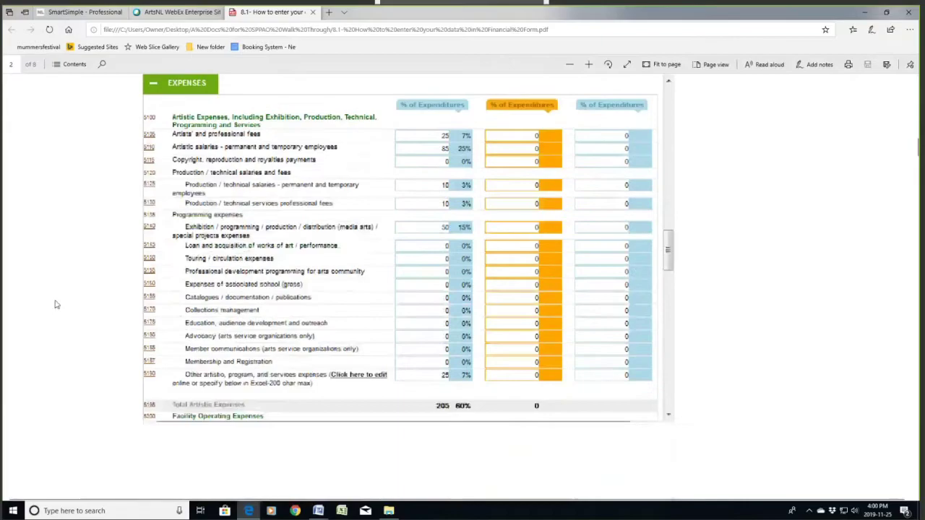
scroll(55, 304, "down", 8)
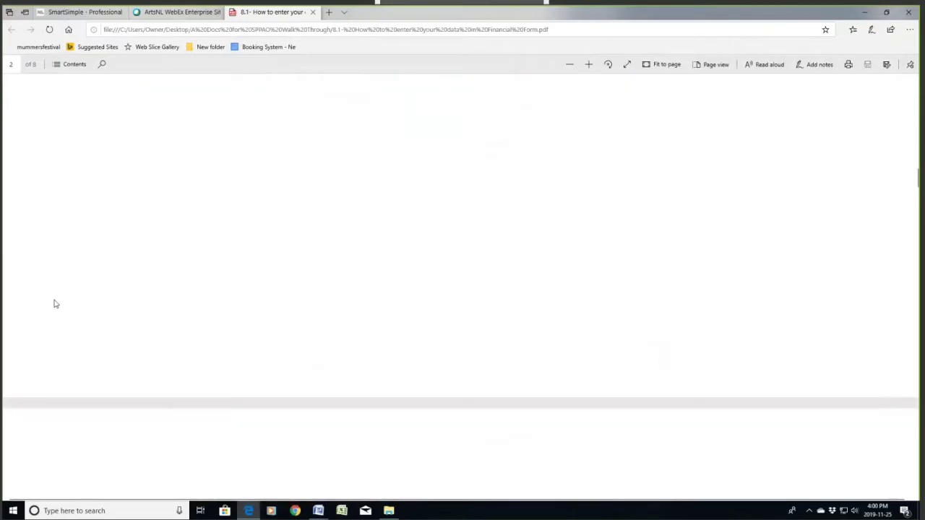
Examine the guide's Surplus or (Deficit) section and the Statement of Financial Position / Balance Sheet.
scroll(55, 304, "down", 4)
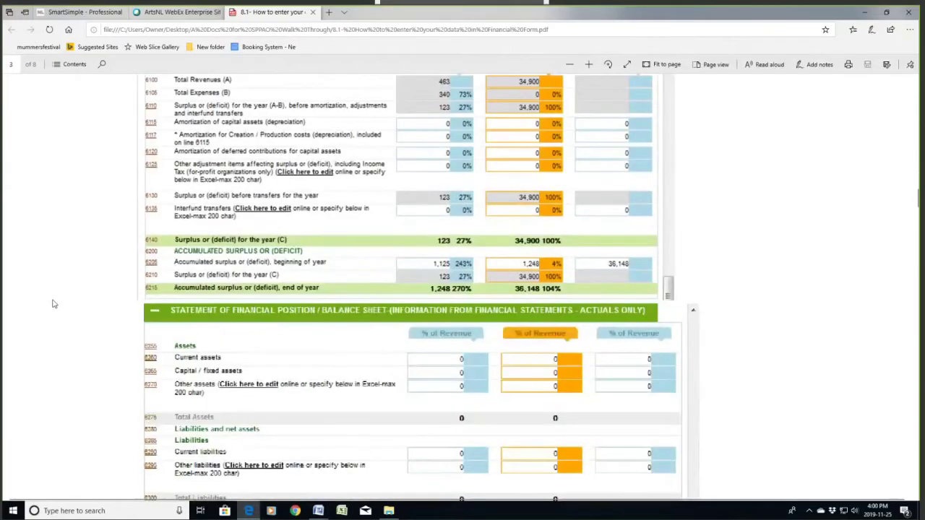
scroll(54, 267, "up", 1)
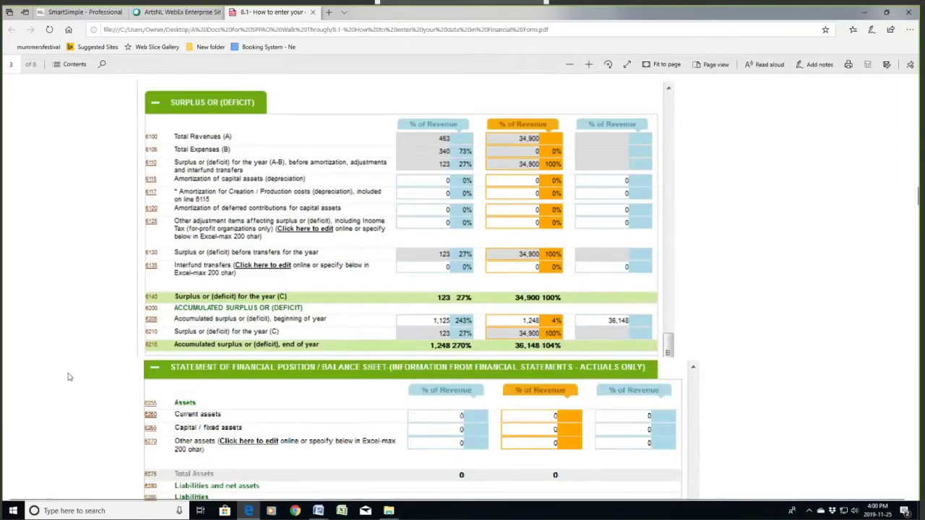
scroll(69, 376, "down", 3)
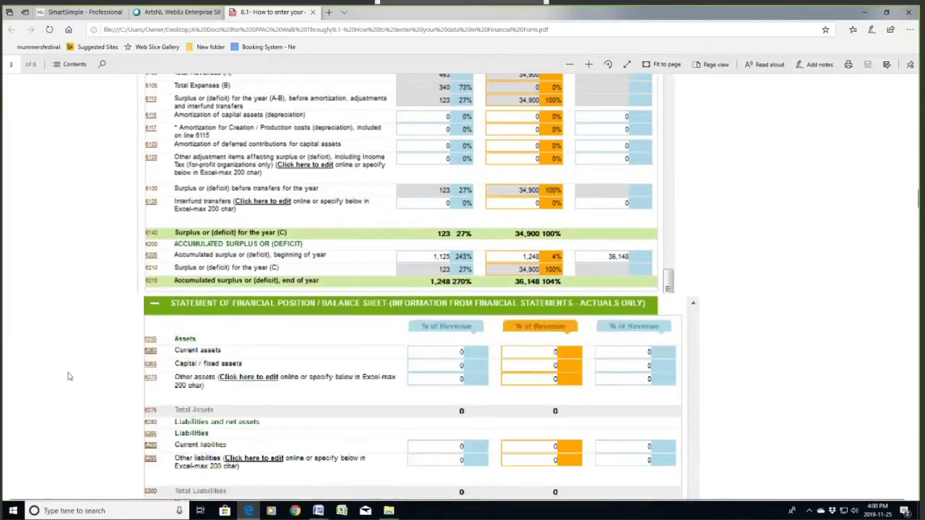
scroll(70, 377, "down", 2)
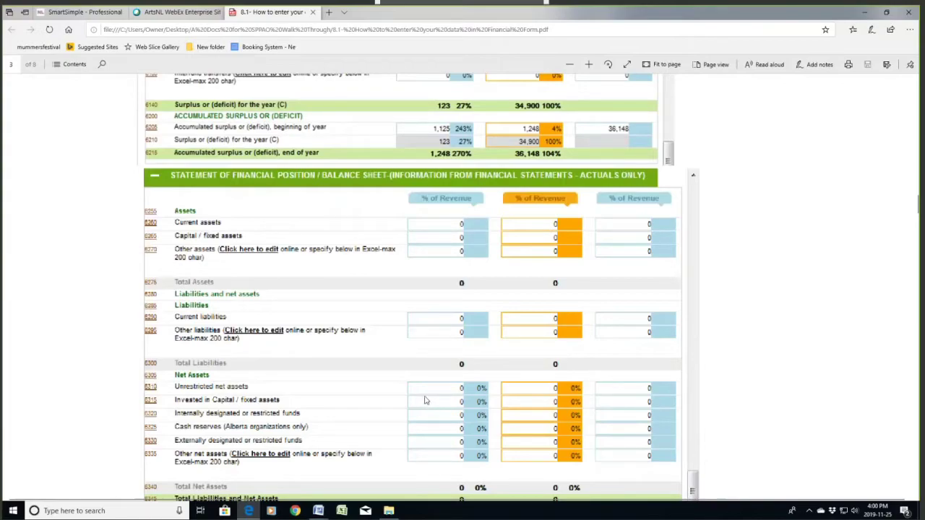
Go back through the financial form guide to recheck the reporting-year headers and the Revenues and Expenses sections.
scroll(425, 400, "up", 5)
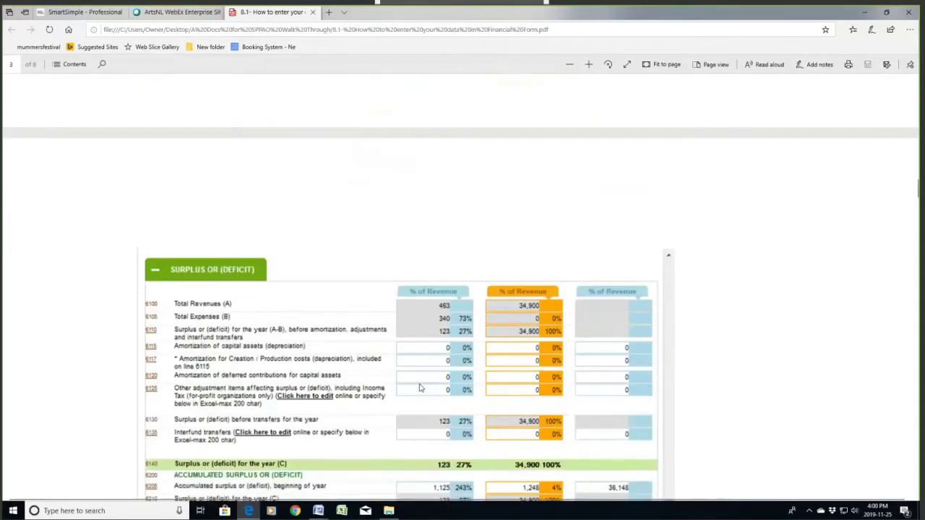
scroll(419, 388, "up", 1)
scroll(420, 389, "up", 10)
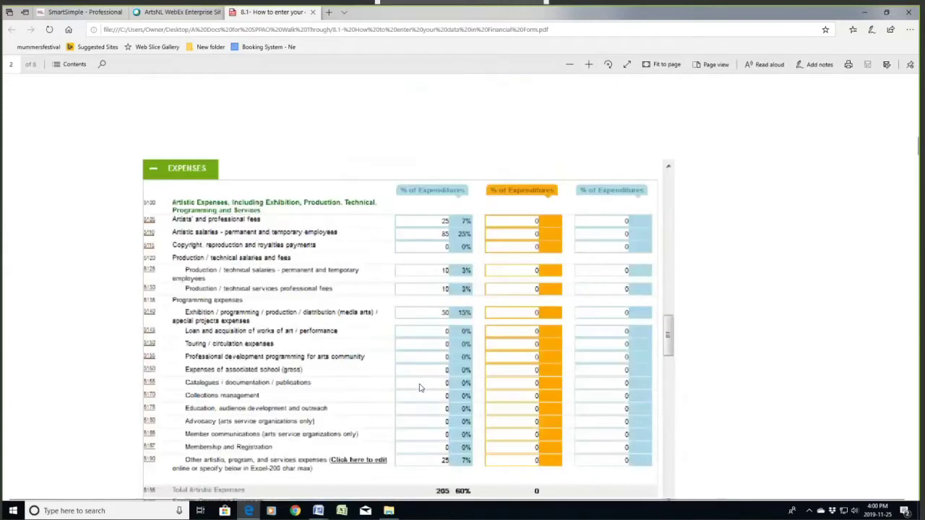
scroll(420, 389, "up", 1)
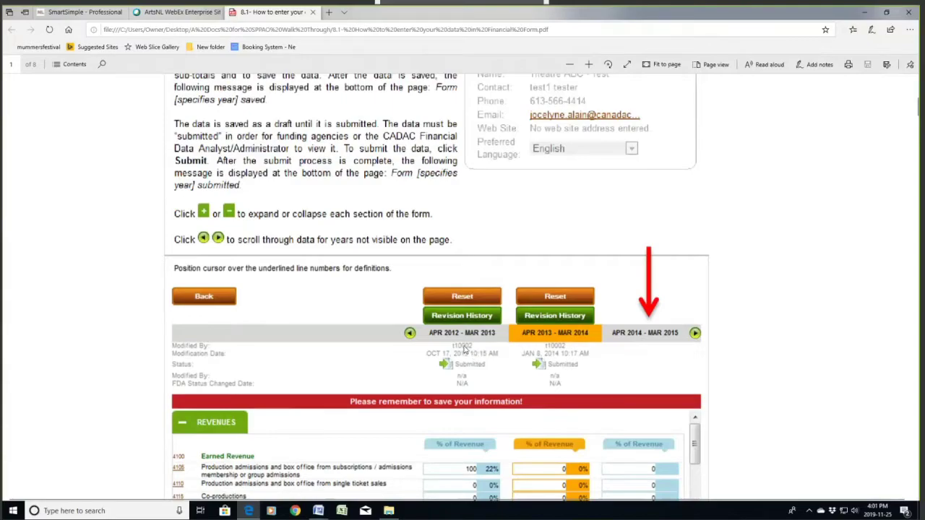
scroll(465, 349, "down", 5)
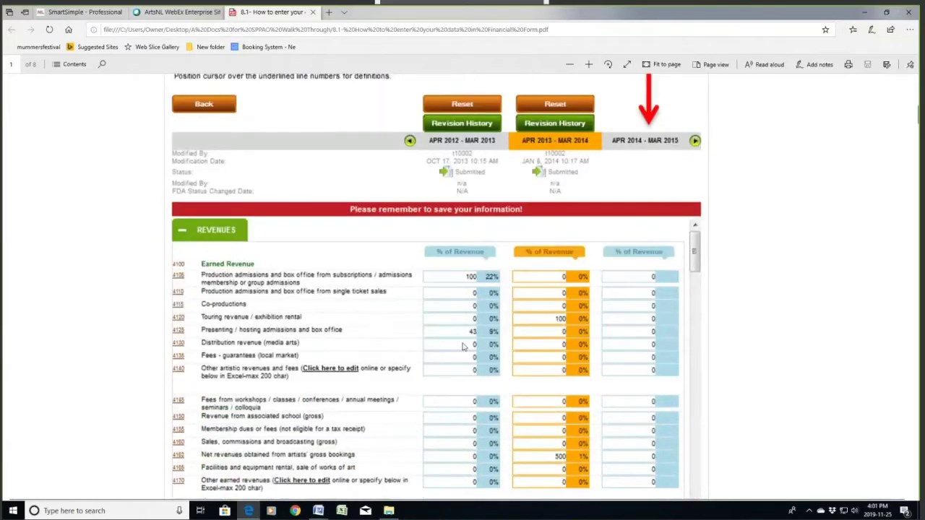
scroll(461, 348, "up", 1)
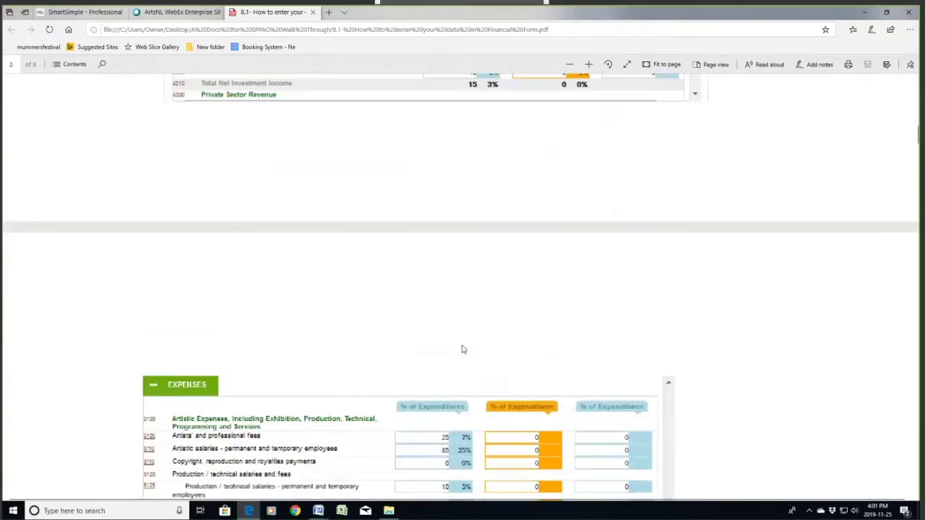
scroll(459, 347, "up", 3)
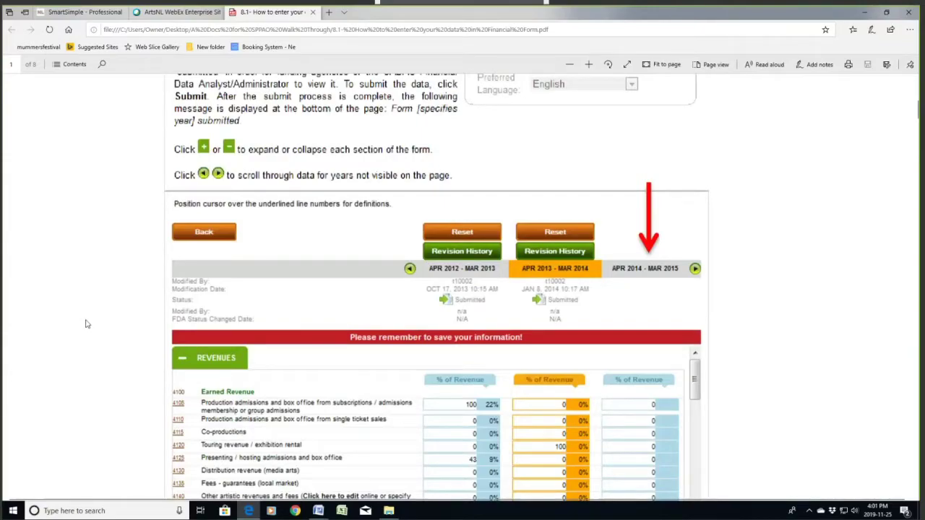
scroll(85, 323, "down", 5)
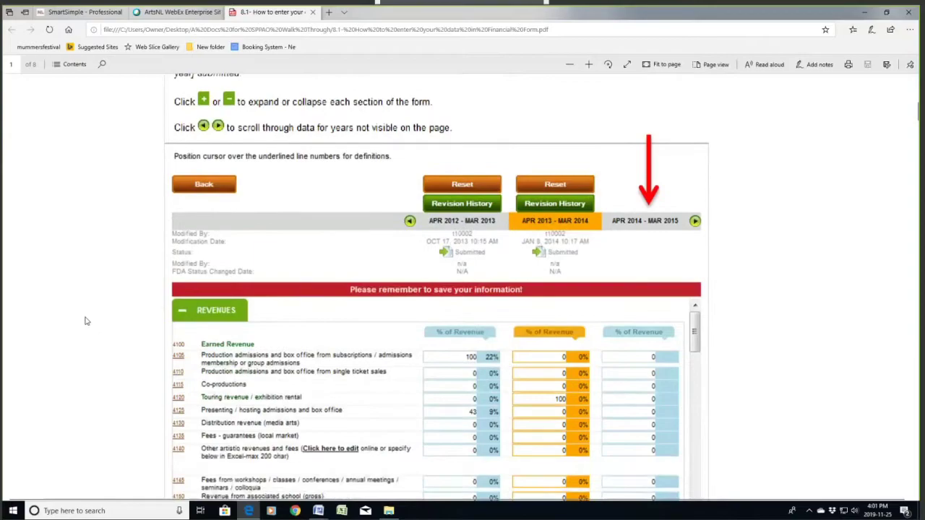
scroll(85, 321, "down", 7)
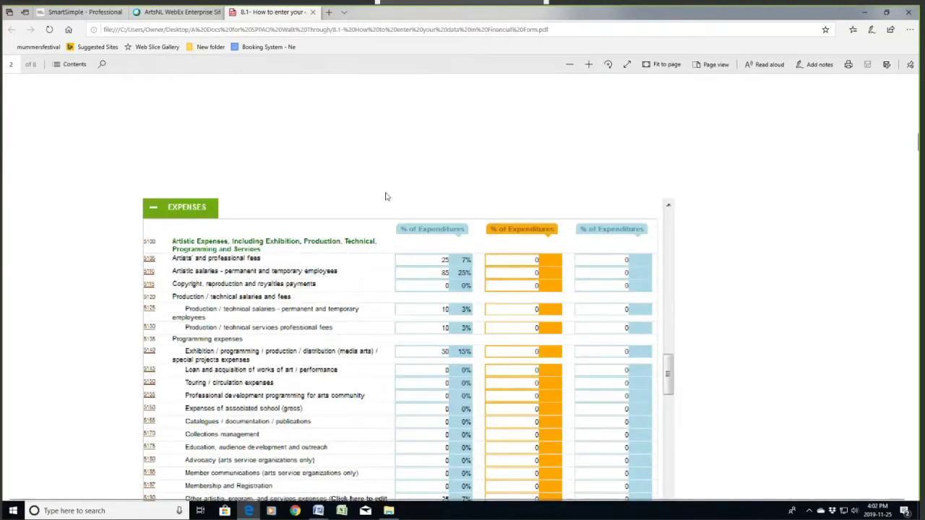
scroll(492, 324, "down", 1)
scroll(493, 327, "up", 2)
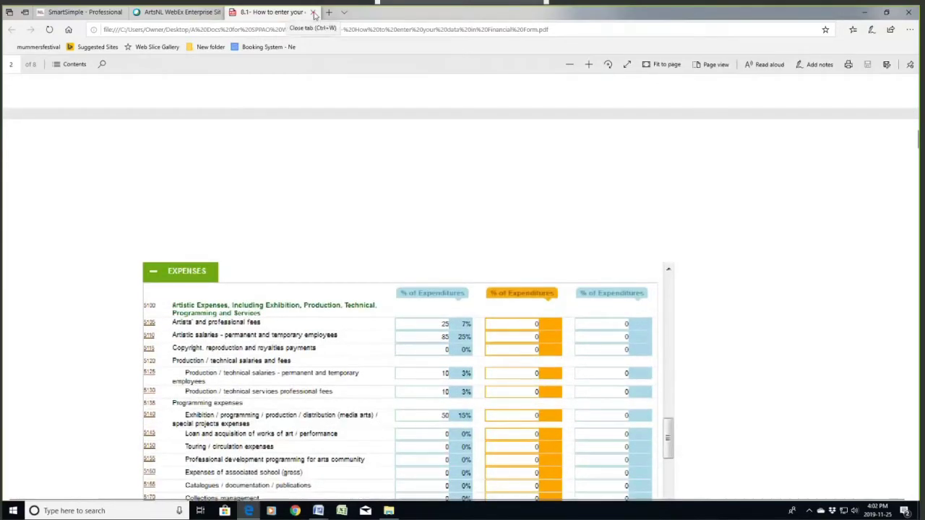
Close the financial form guide and open the PDF "10.3- Statistical Form Structure and New Features" from the documents folder.
left_click(313, 13)
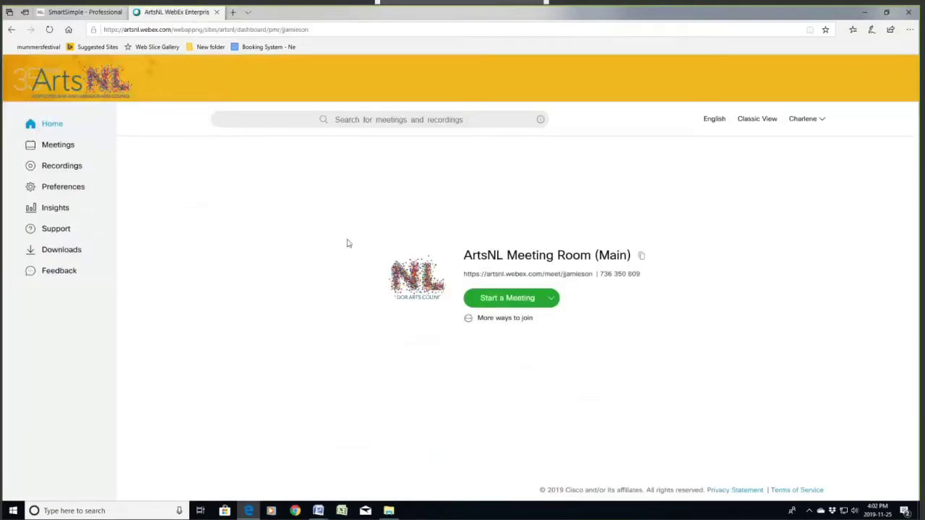
left_click(70, 11)
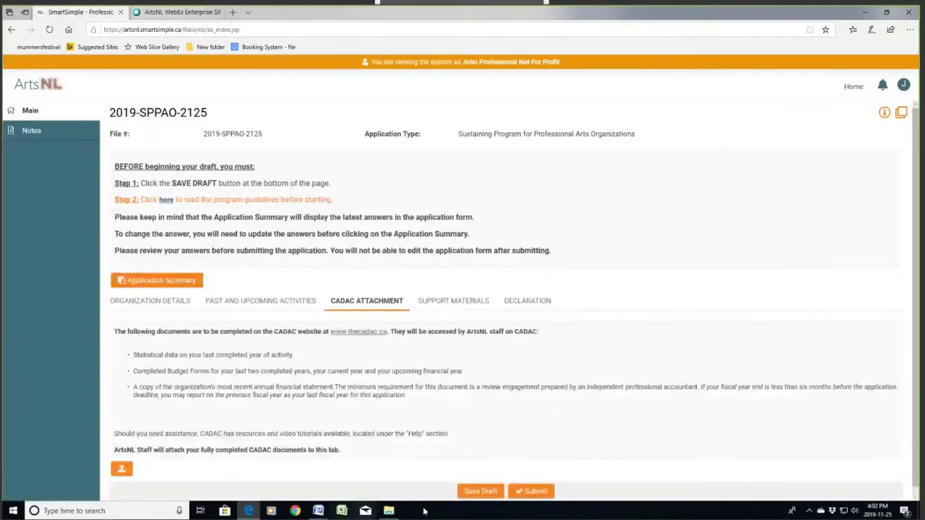
left_click(388, 511)
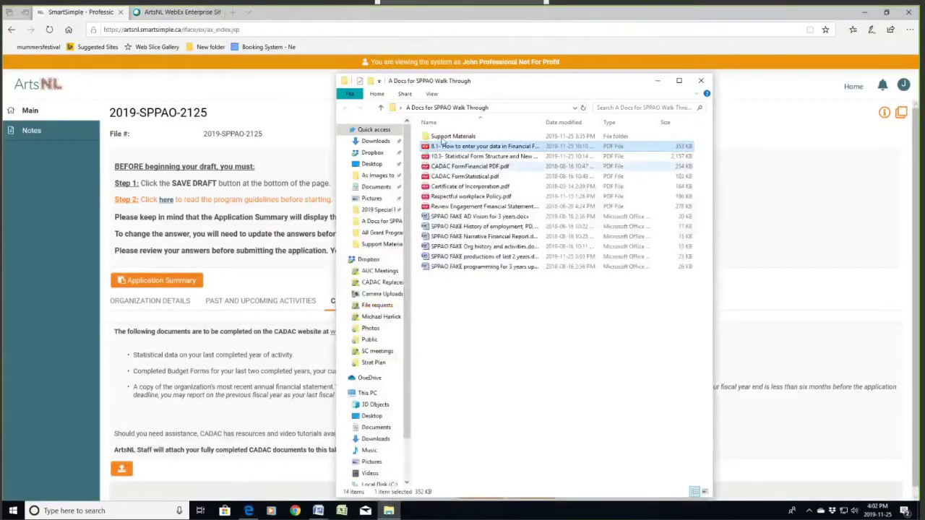
double_click(468, 156)
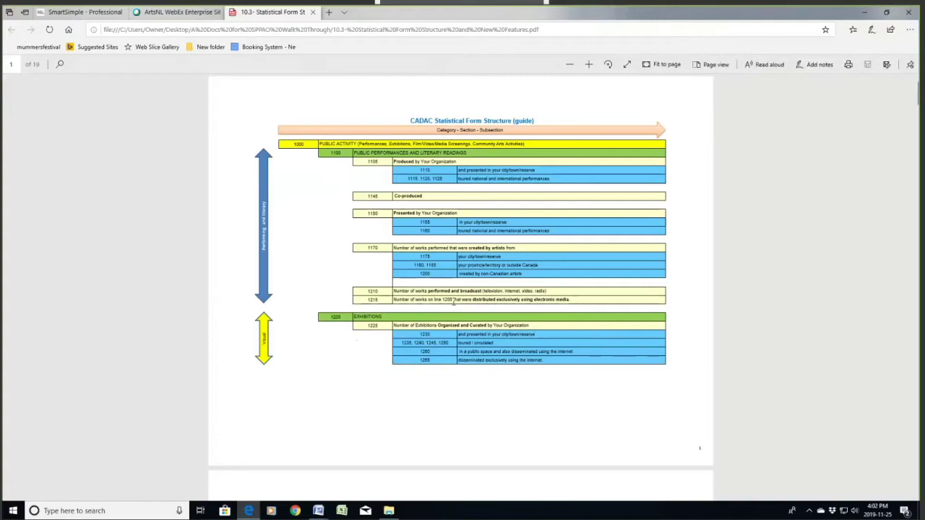
Review the CADAC Statistical Form Structure guide's categories from public activity through to artists, staffing and volunteers.
scroll(454, 302, "down", 4)
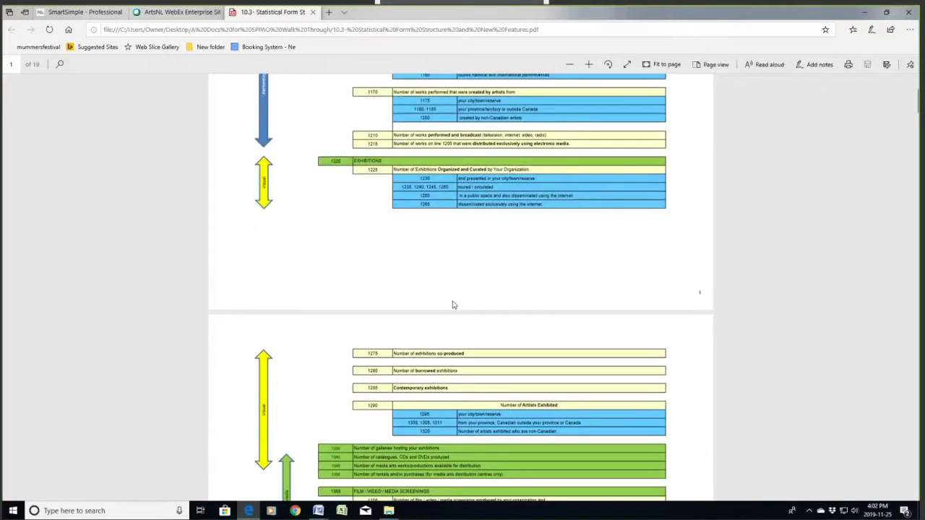
scroll(453, 304, "down", 8)
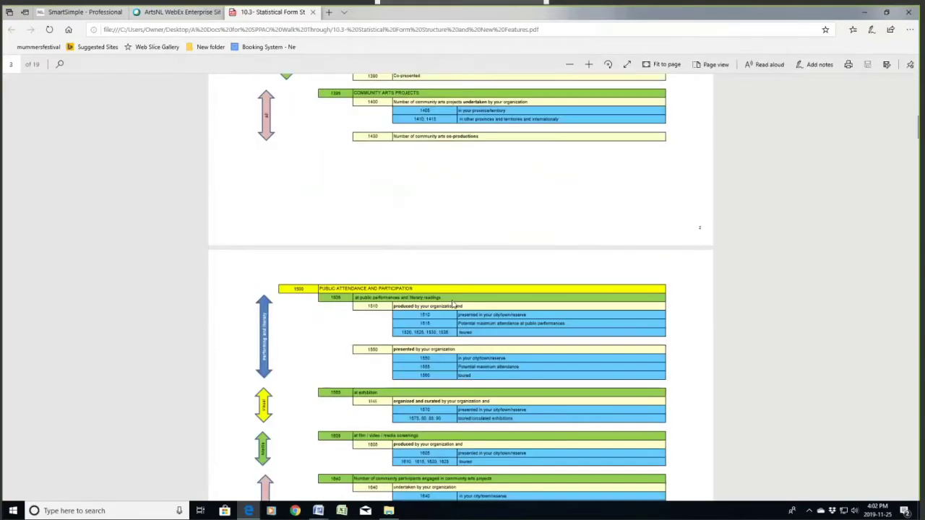
scroll(453, 302, "down", 3)
scroll(453, 302, "down", 3)
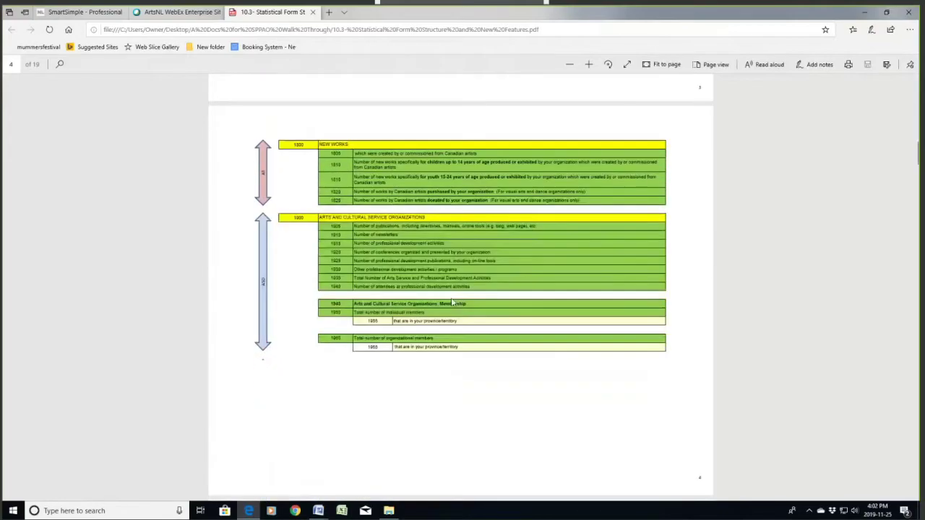
scroll(453, 302, "down", 7)
scroll(453, 302, "down", 11)
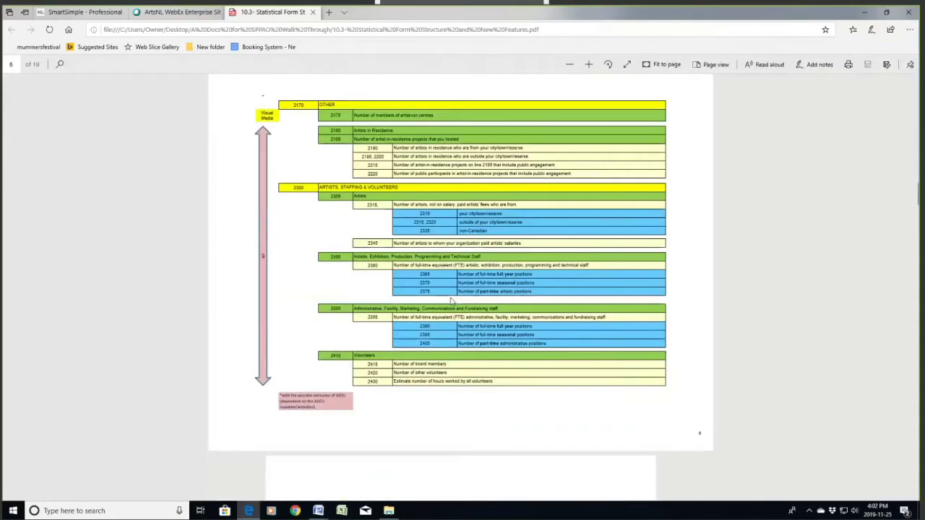
Go back through the statistical form guide from the artists, staffing and volunteers category to public activity on the first page.
scroll(447, 295, "up", 7)
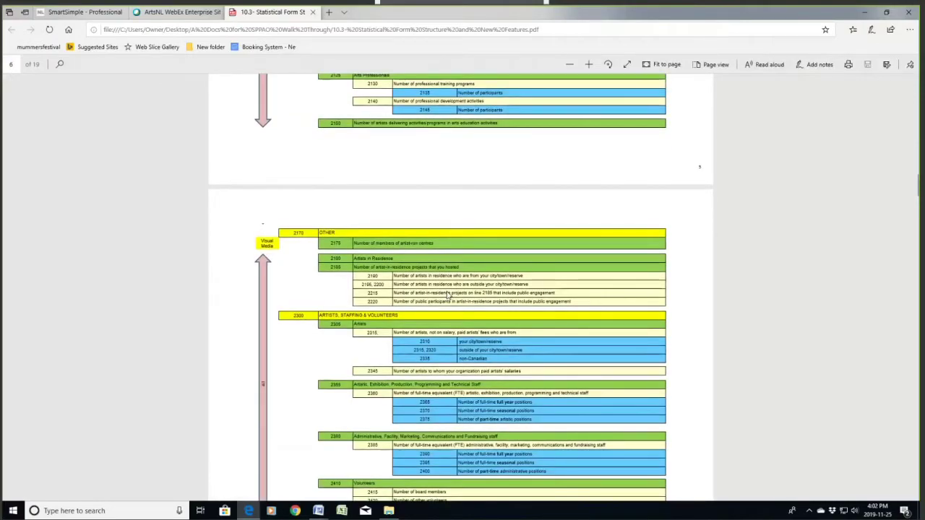
scroll(447, 294, "up", 3)
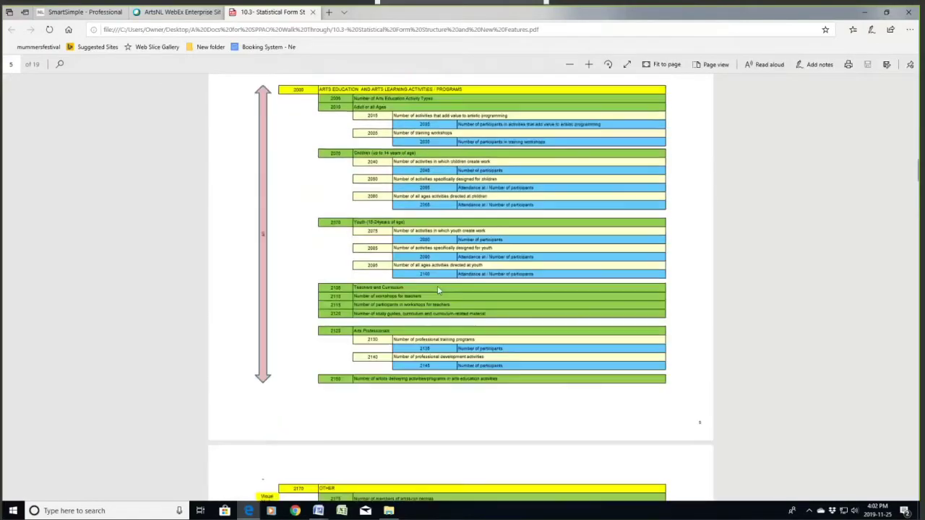
scroll(437, 293, "up", 9)
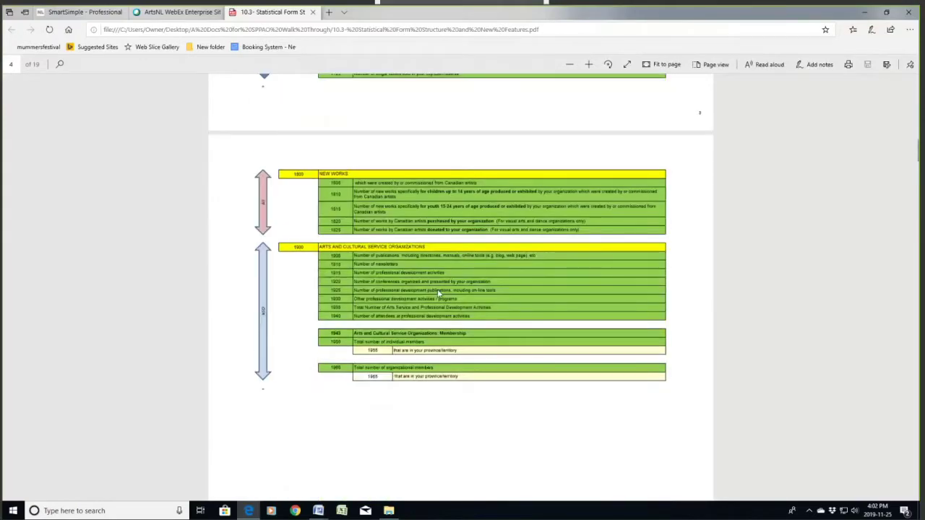
scroll(437, 289, "up", 2)
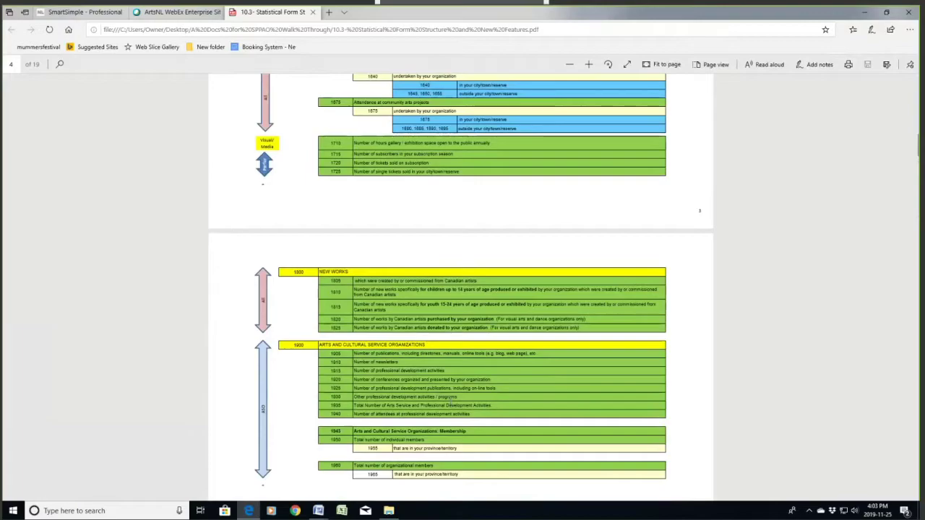
scroll(449, 408, "up", 5)
scroll(450, 408, "up", 15)
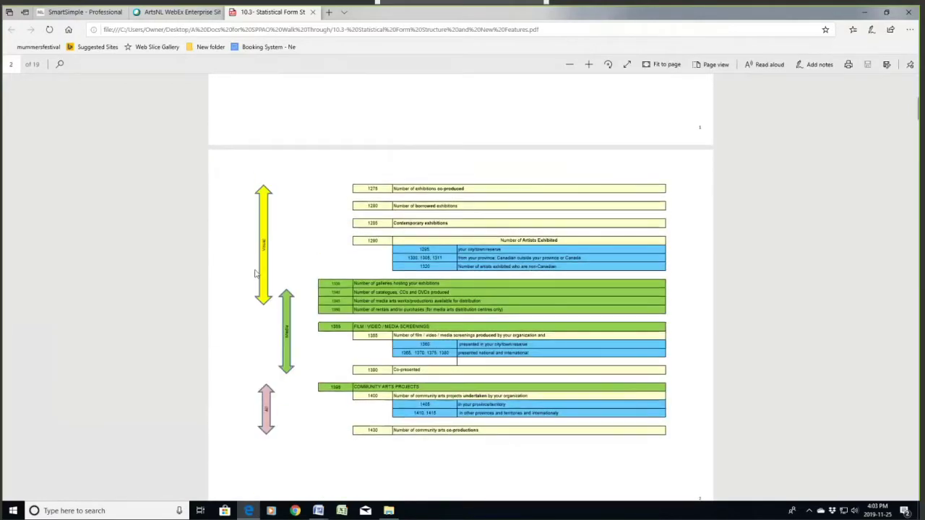
scroll(478, 246, "up", 7)
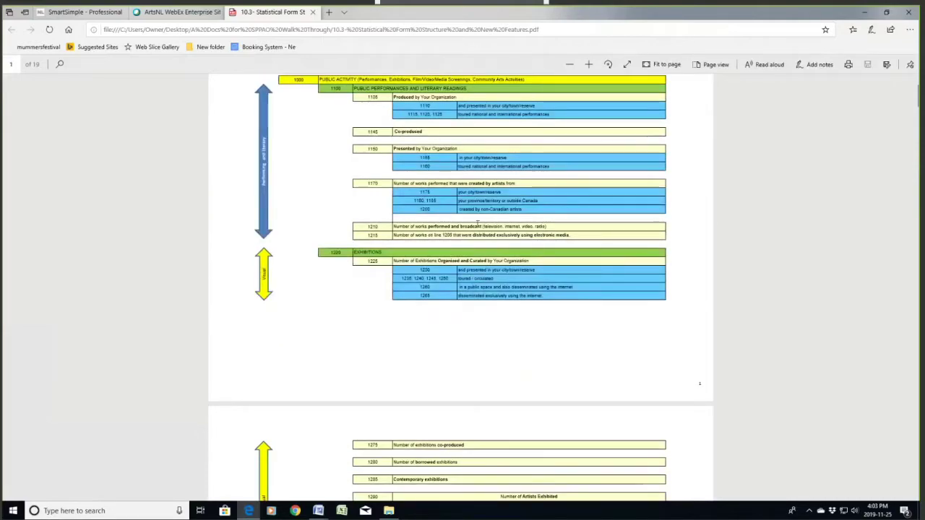
scroll(318, 289, "up", 2)
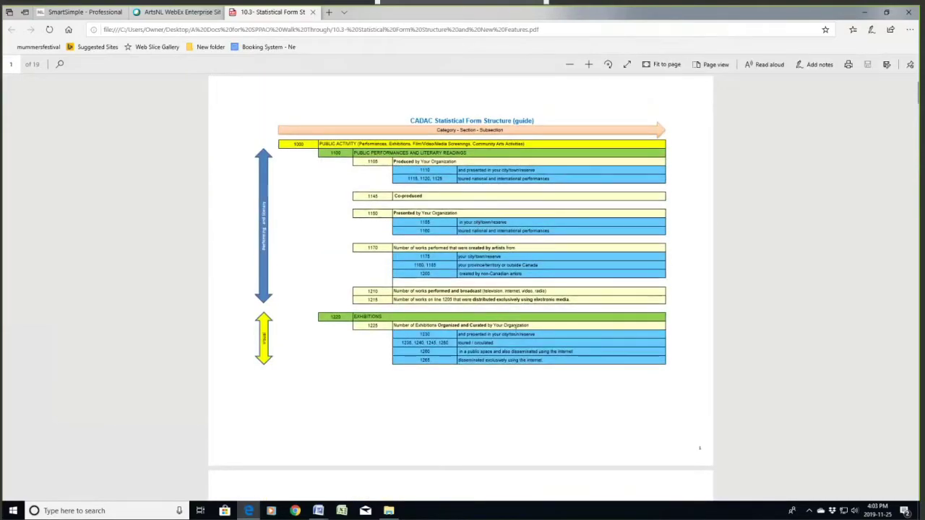
scroll(502, 345, "down", 11)
scroll(504, 345, "down", 12)
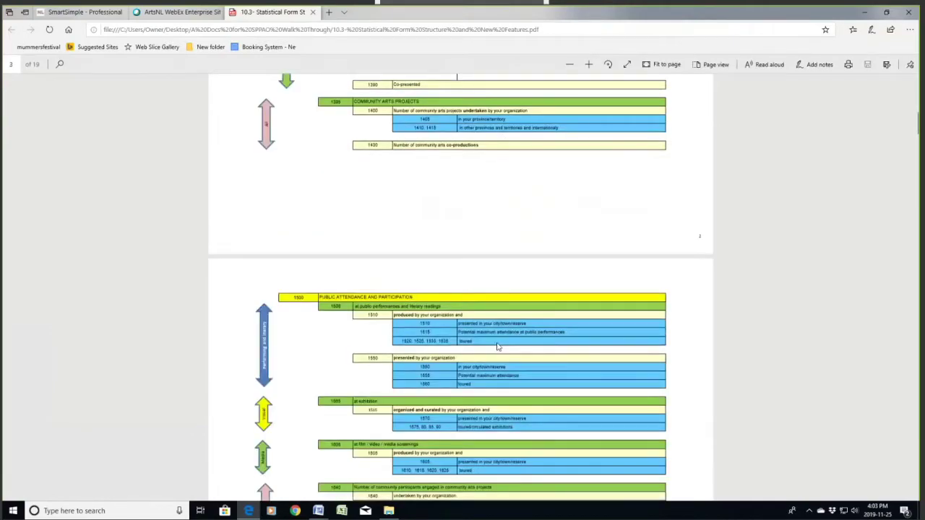
scroll(473, 348, "up", 12)
scroll(469, 344, "up", 20)
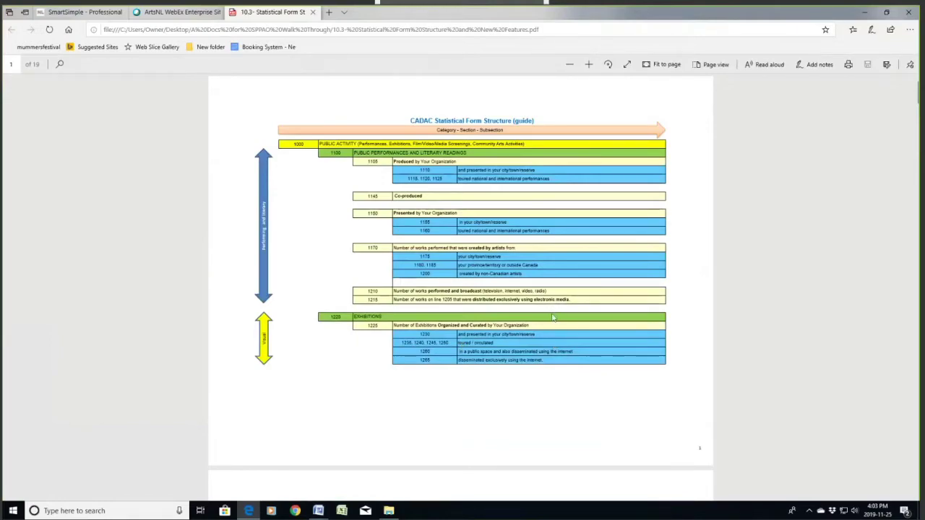
Recheck the guide's discipline-specific lines for exhibitions, media screenings, community arts projects, public attendance, new works and service organizations.
scroll(548, 318, "down", 5)
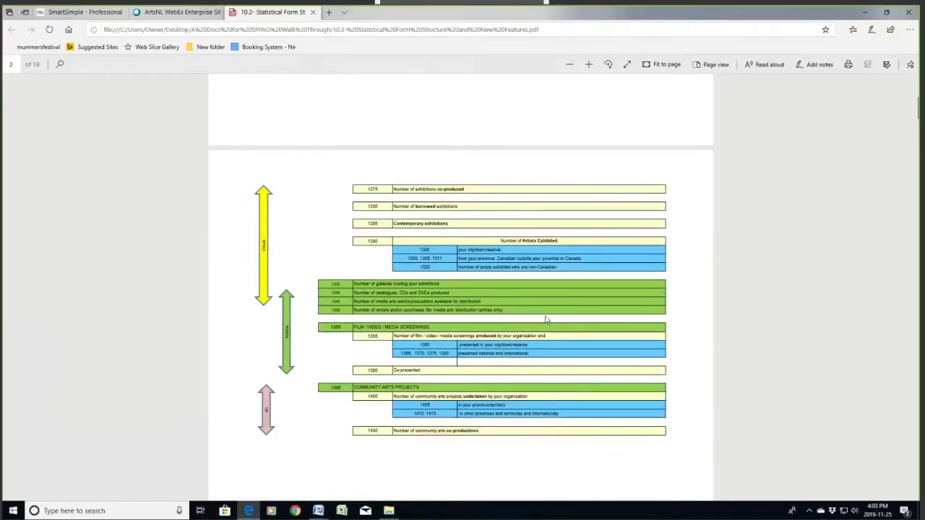
scroll(546, 321, "down", 3)
scroll(546, 319, "down", 2)
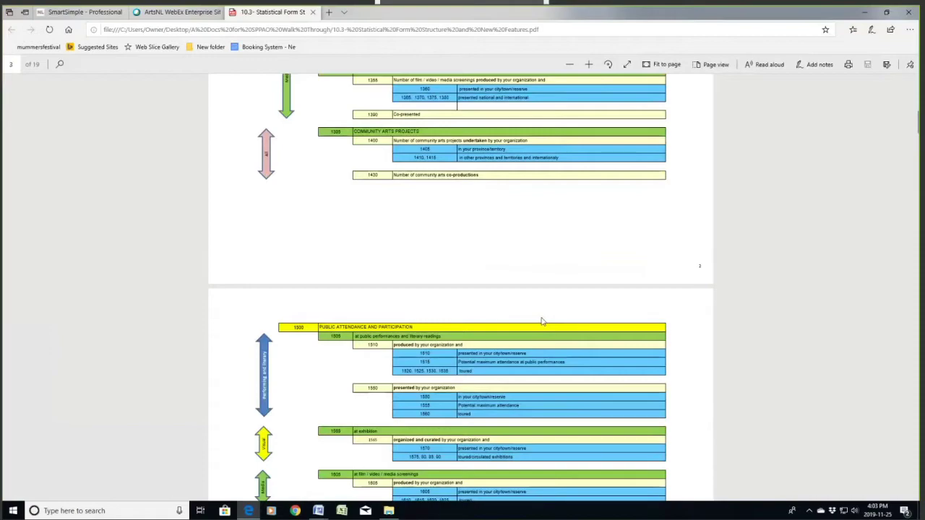
scroll(449, 314, "down", 4)
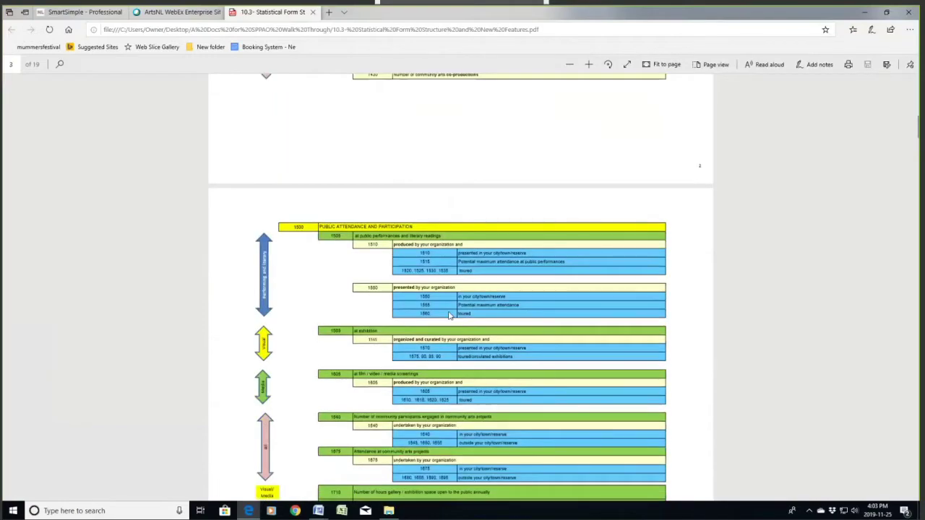
scroll(449, 314, "down", 6)
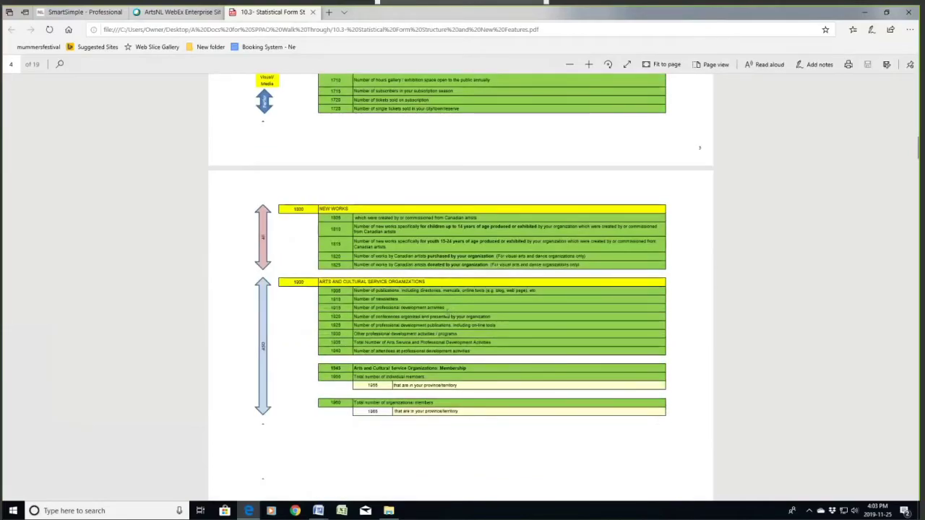
scroll(448, 312, "down", 1)
scroll(446, 314, "up", 11)
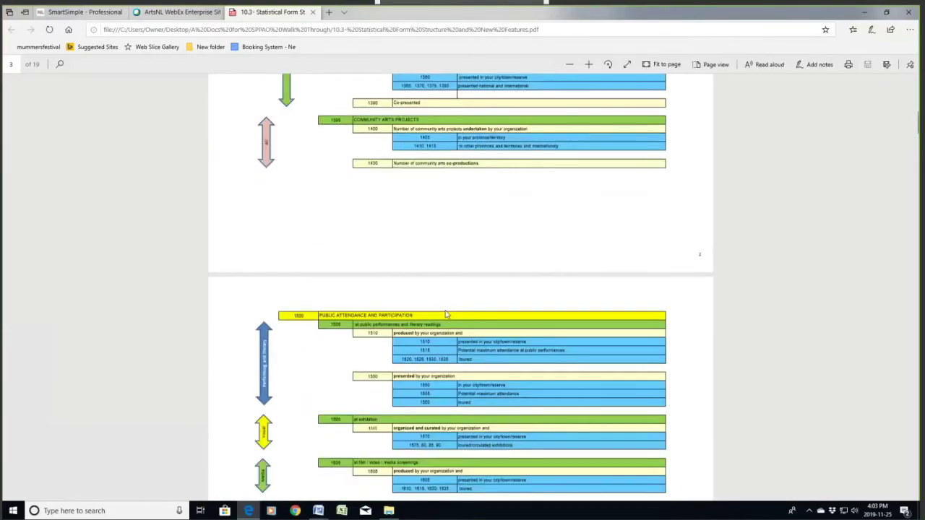
scroll(434, 315, "up", 5)
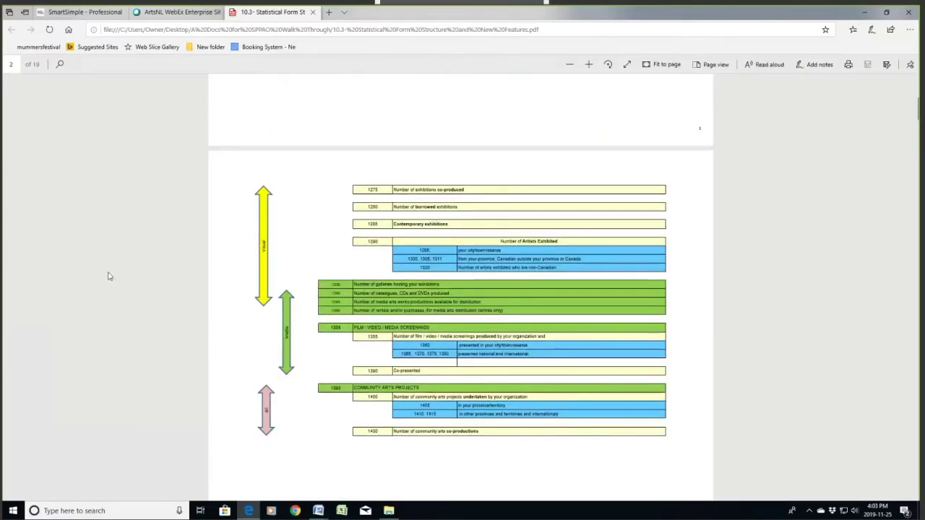
scroll(108, 276, "up", 1)
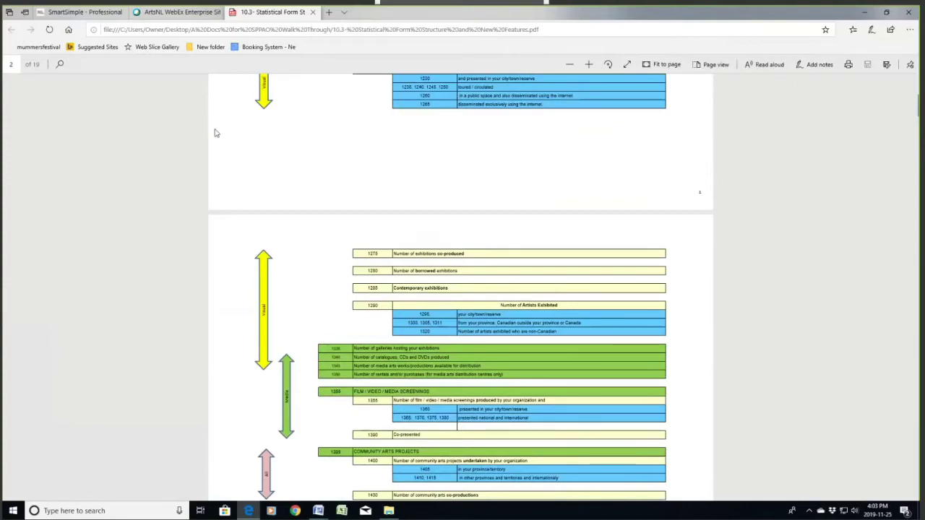
Close the statistical form guide and upload "CADAC FormFinancial PDF.pdf" to the application's CADAC attachments.
left_click(313, 12)
left_click(80, 11)
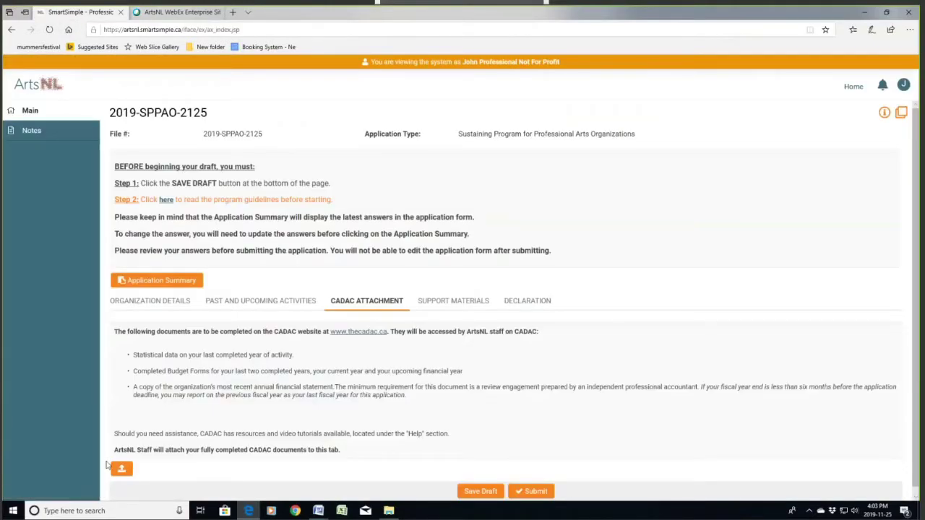
left_click(121, 469)
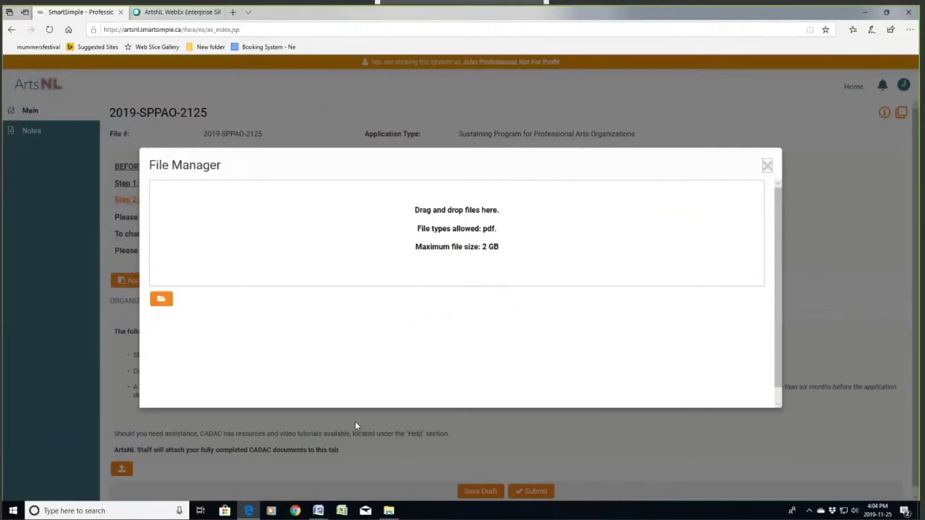
left_click(161, 297)
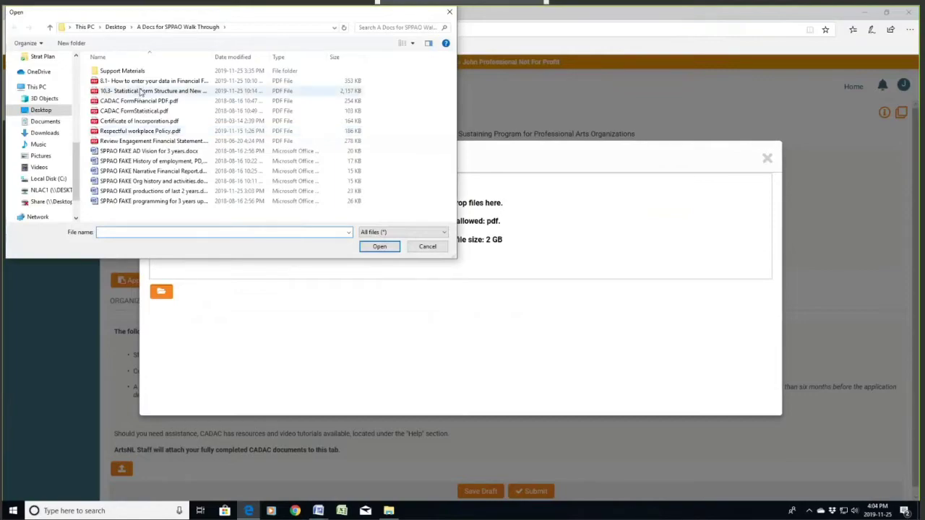
left_click(139, 103)
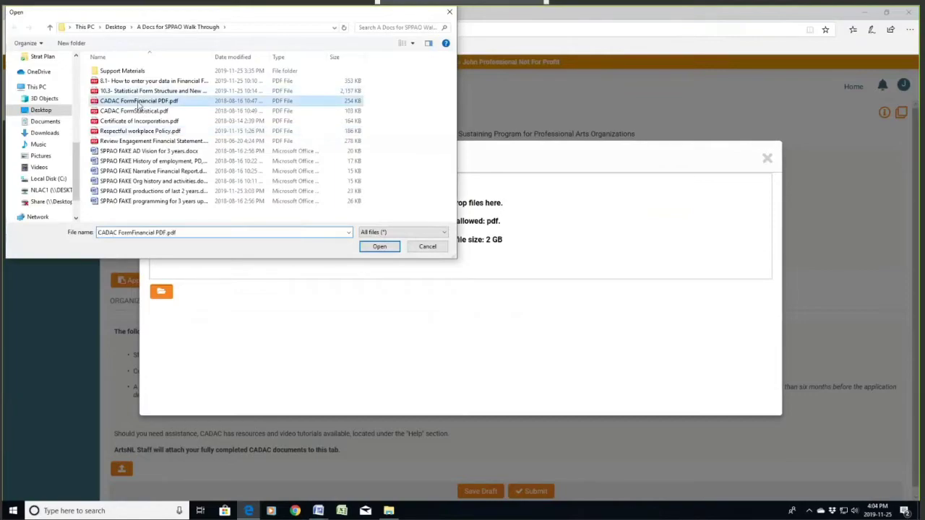
left_click(378, 246)
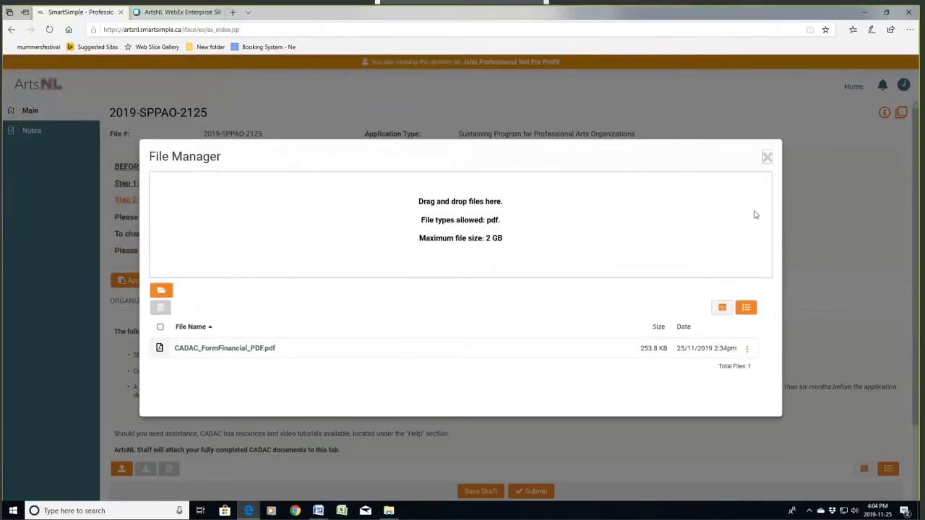
Add "CADAC FormStatistical.pdf" to the CADAC attachments.
left_click(164, 292)
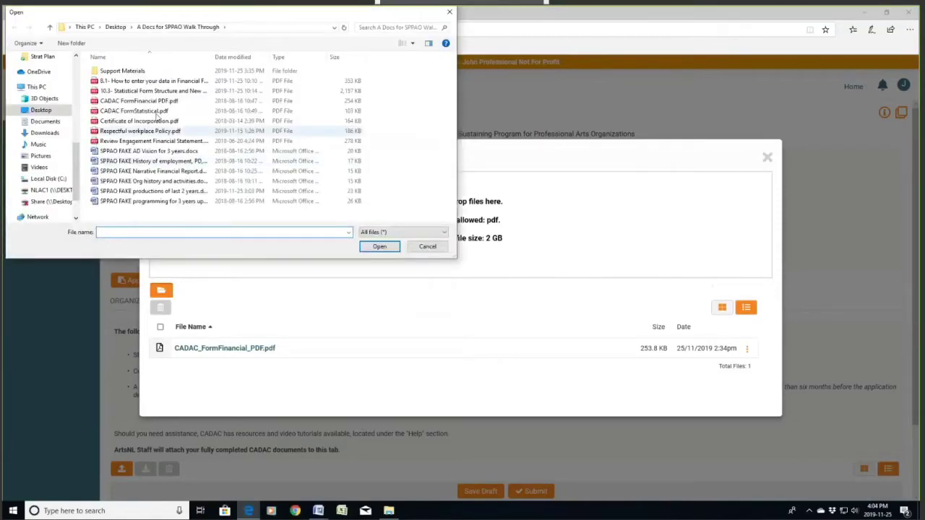
left_click(267, 111)
left_click(379, 246)
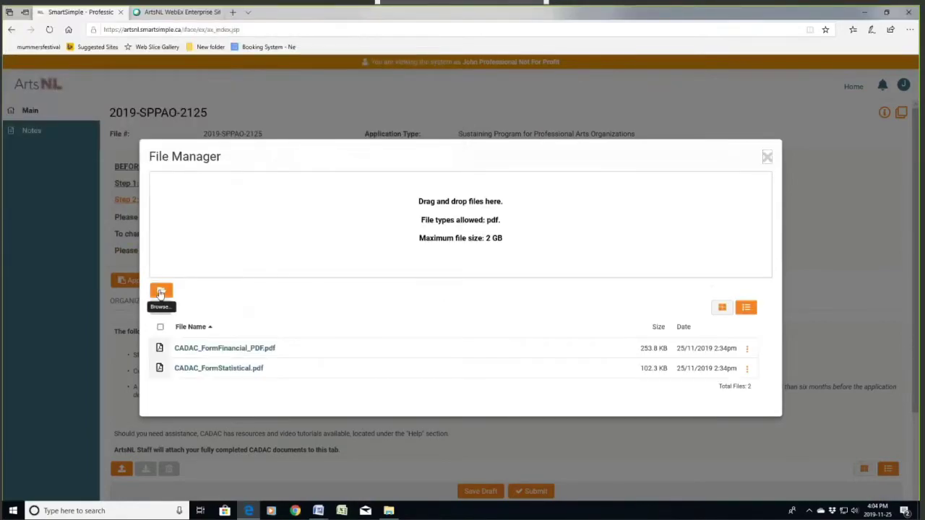
Upload "Review Engagement Financial Statement.pdf" as a CADAC attachment and close the file manager.
left_click(161, 290)
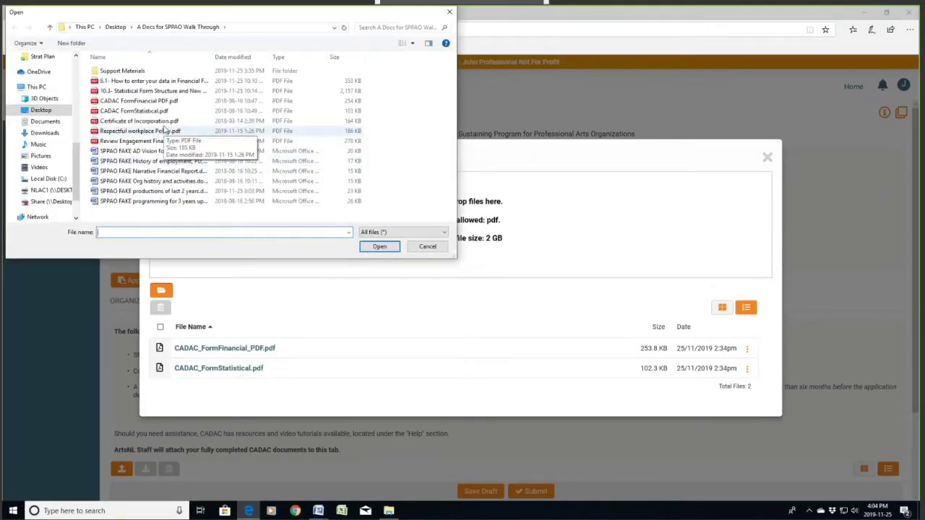
left_click(159, 144)
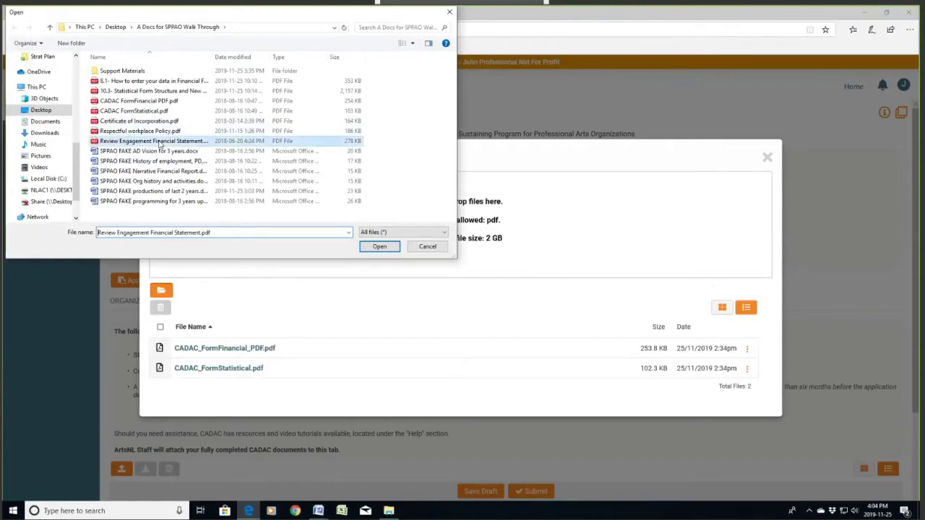
left_click(380, 250)
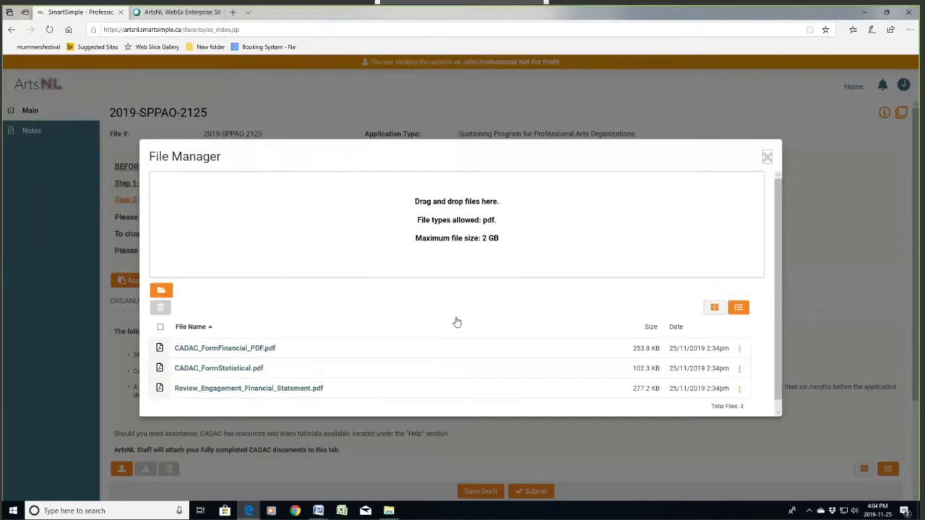
left_click(767, 158)
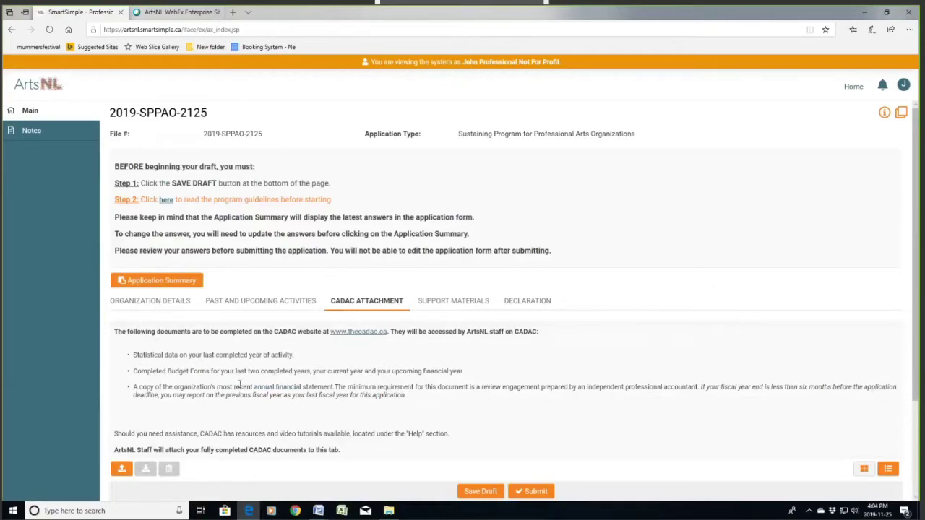
Check the list of attached CADAC files and save the application draft.
scroll(216, 380, "down", 2)
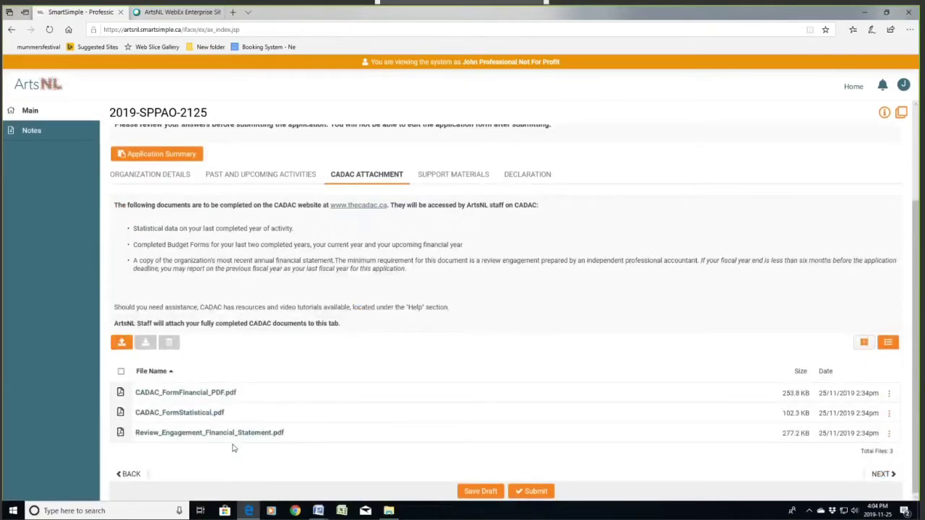
left_click(480, 492)
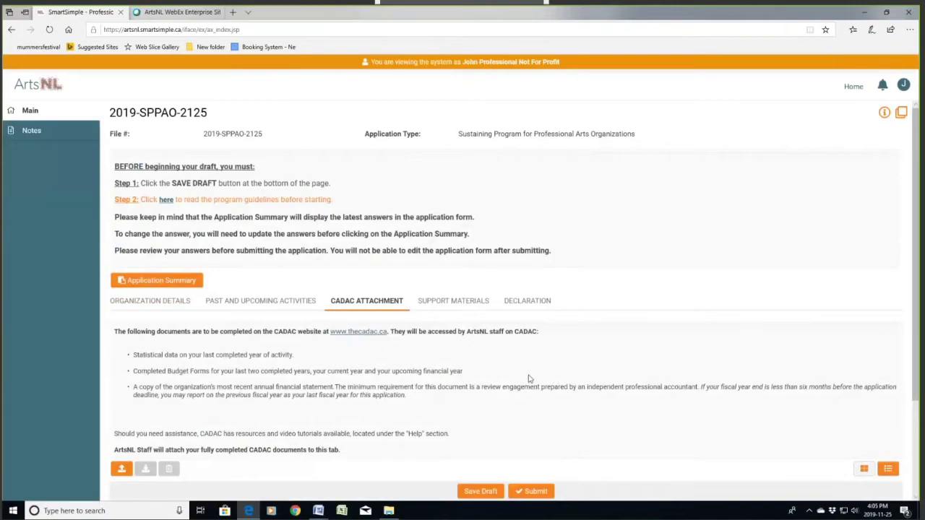
scroll(530, 380, "down", 2)
scroll(299, 402, "up", 1)
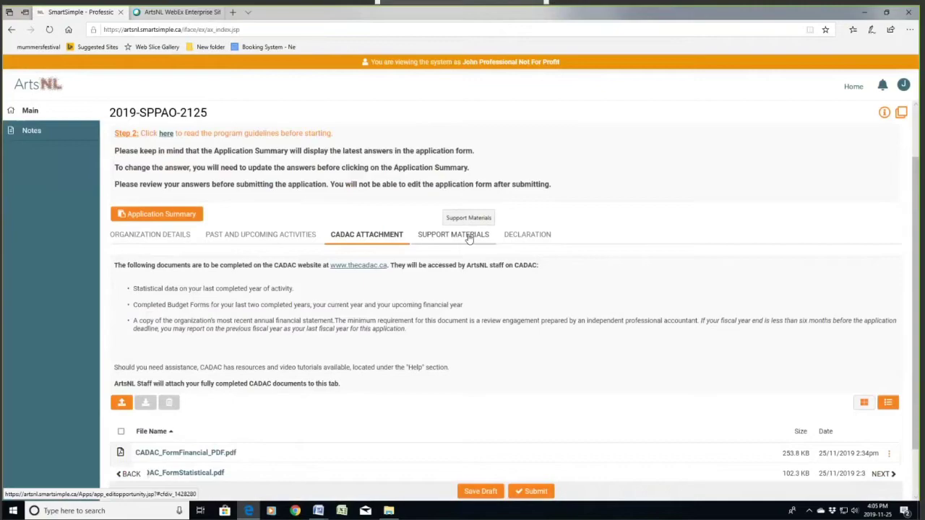
Upload "Chrysanthemum.jpg" from the Support Materials folder to the Images category of the application's support materials.
left_click(469, 238)
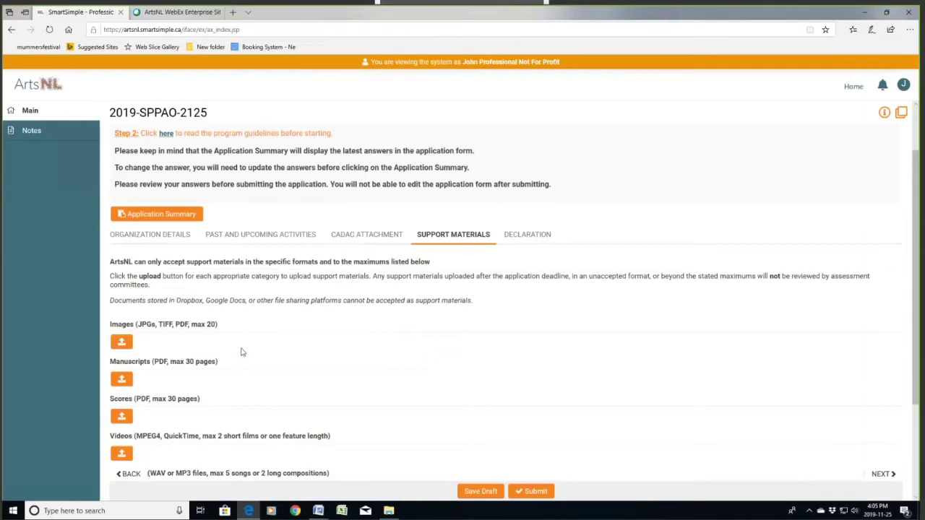
left_click(123, 344)
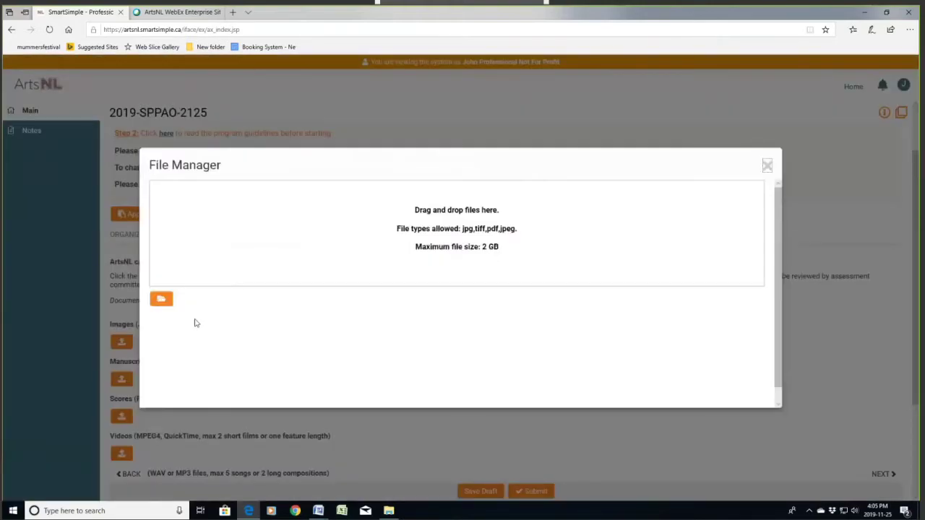
left_click(161, 299)
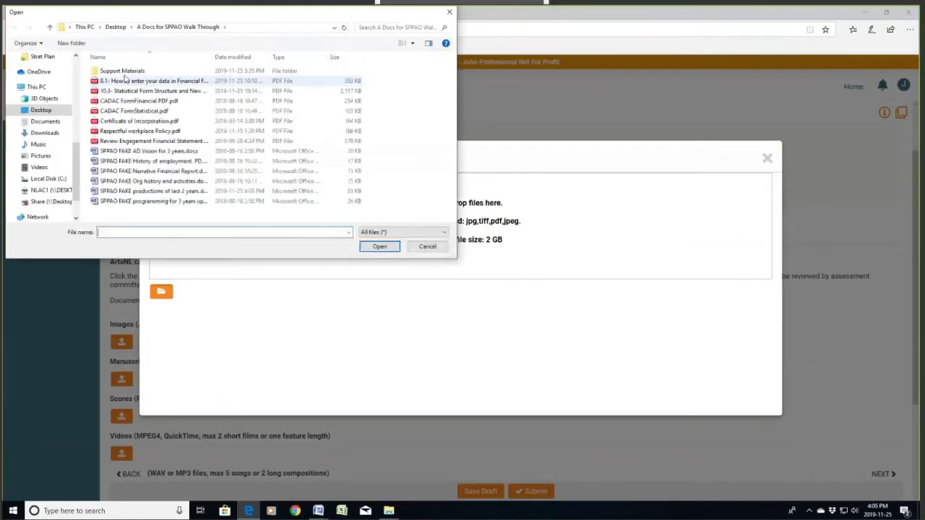
double_click(123, 72)
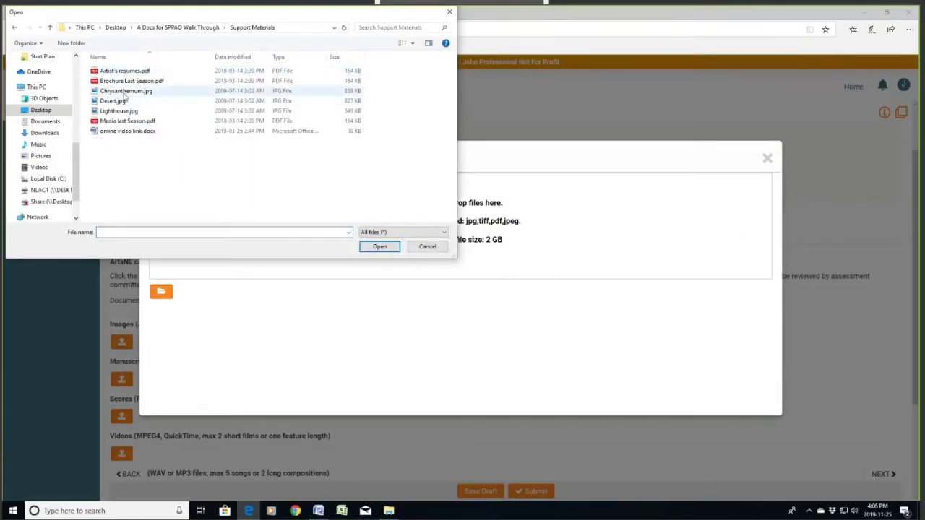
left_click(125, 94)
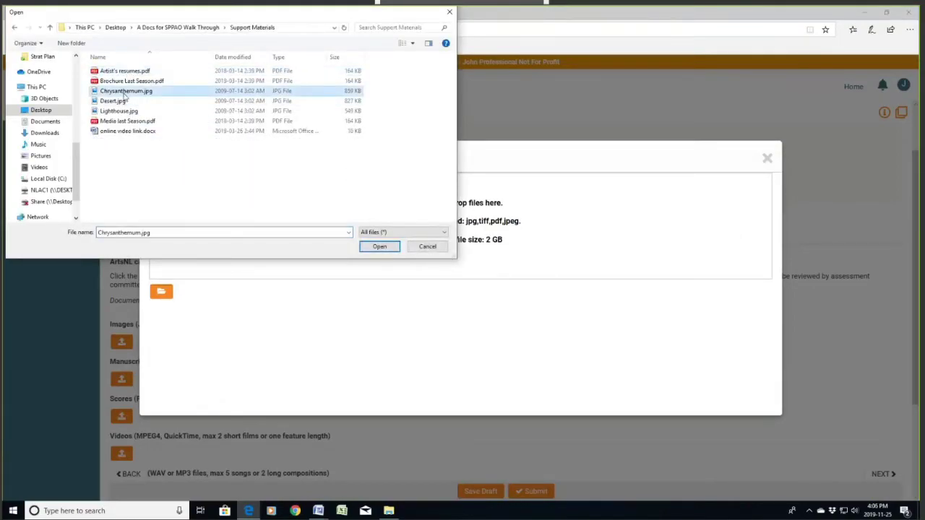
left_click(381, 248)
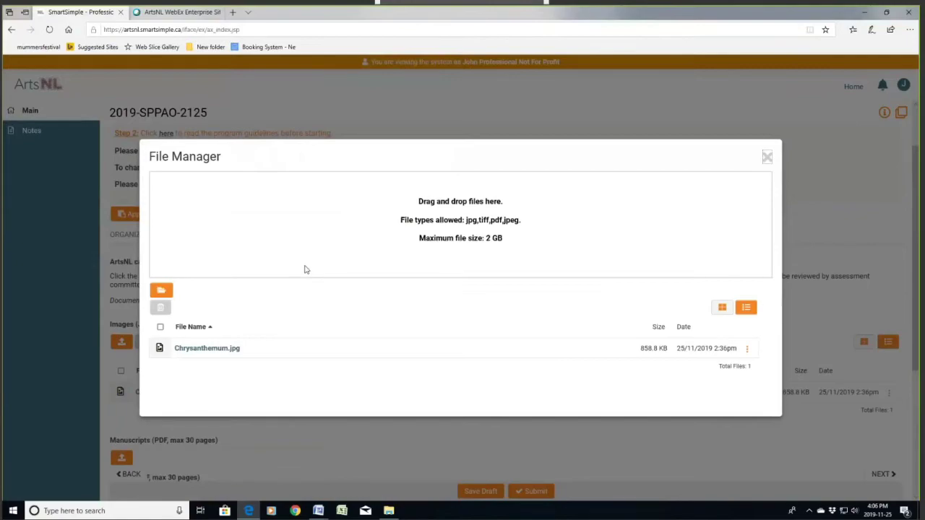
Add "Desert.jpg" and "Lighthouse.jpg" to the uploaded images and close the file manager.
left_click(160, 290)
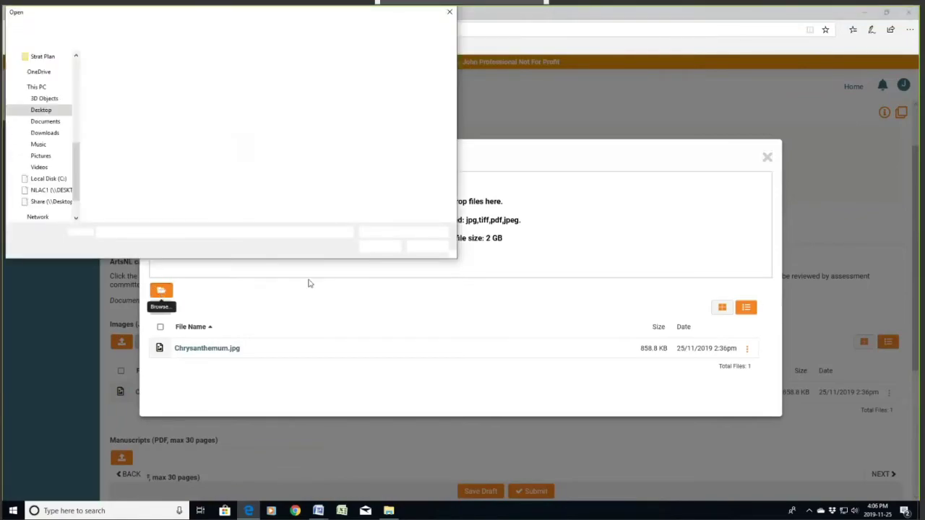
left_click(114, 102)
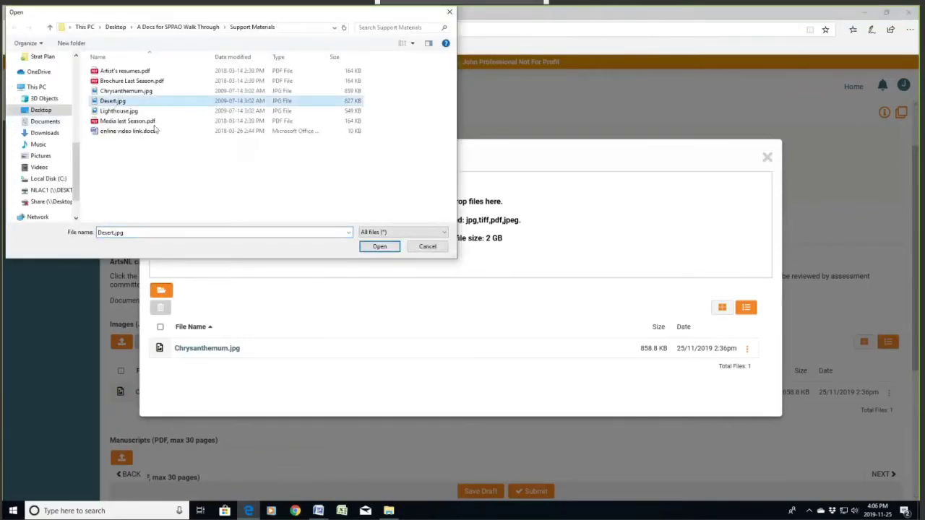
left_click(379, 246)
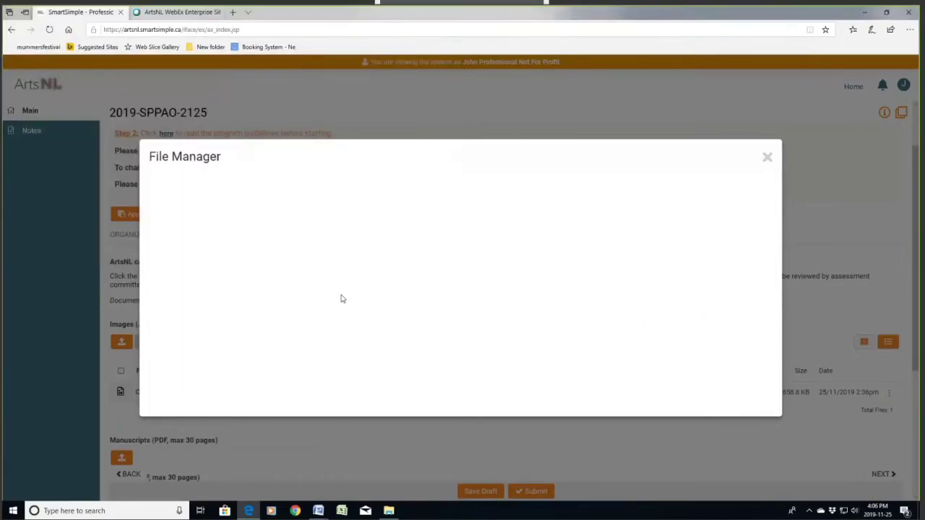
left_click(161, 290)
left_click(130, 112)
left_click(383, 248)
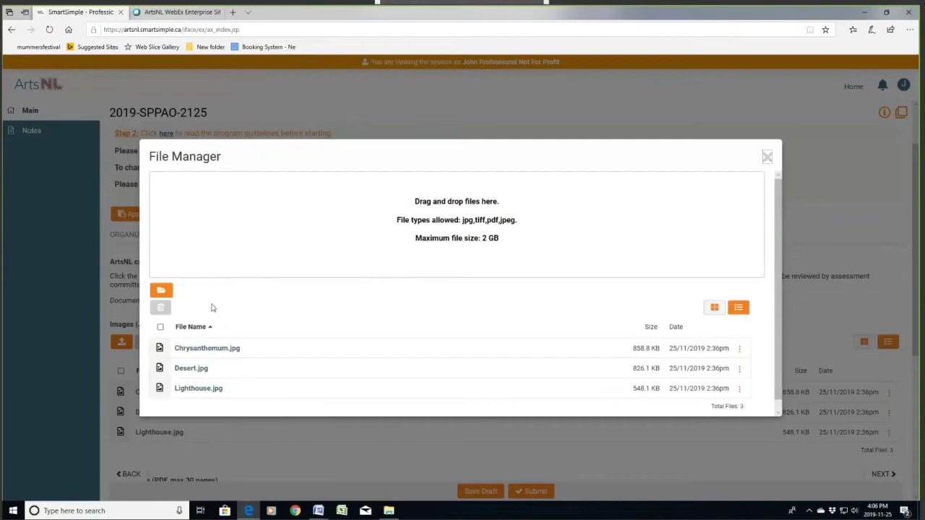
left_click(767, 157)
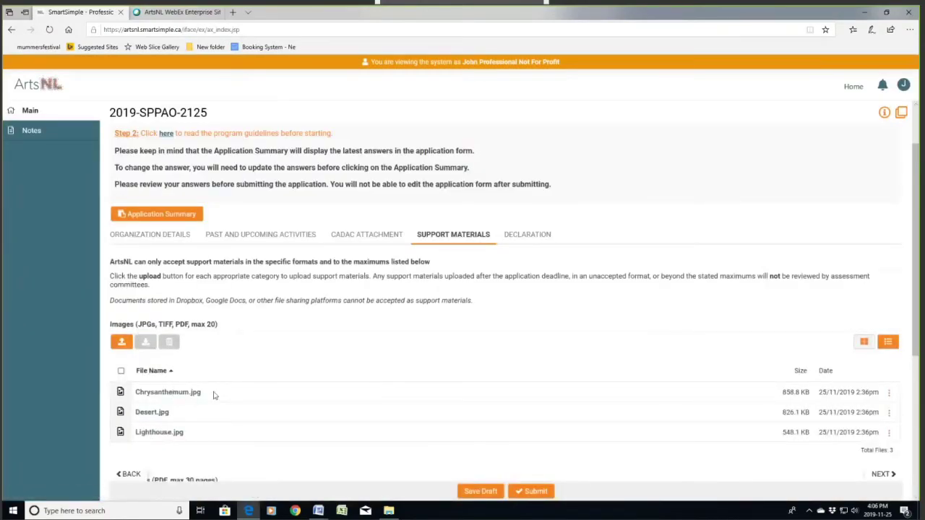
Open "online video link.docx" from the Support Materials folder in Word and copy its YouTube channel link.
scroll(394, 369, "down", 4)
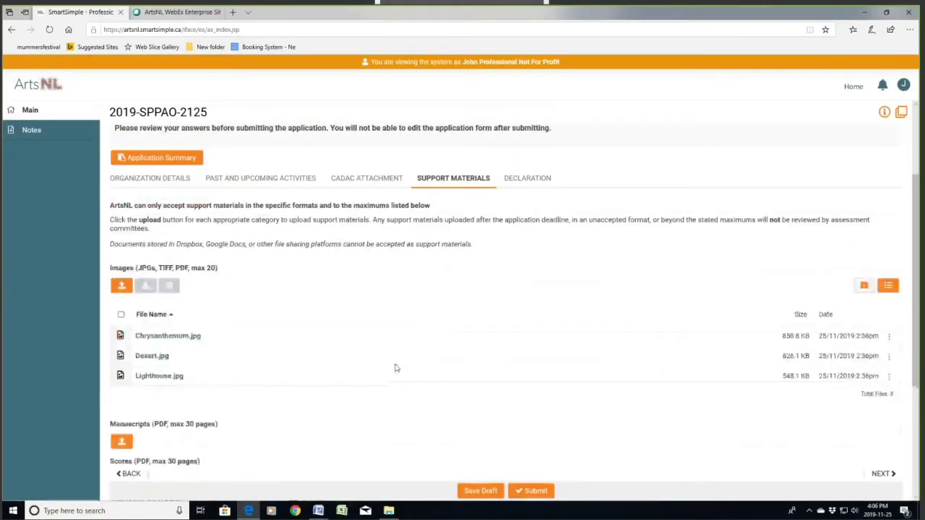
left_click(389, 511)
double_click(444, 136)
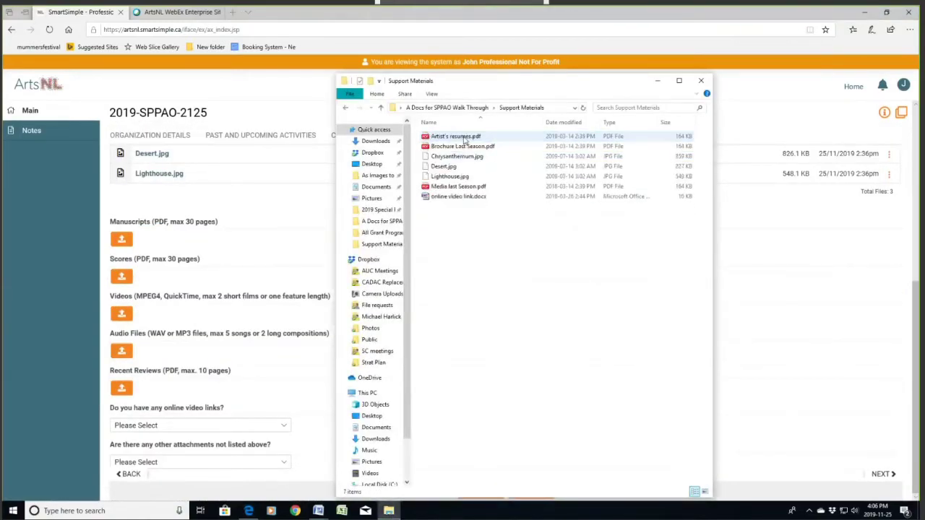
left_click(453, 201)
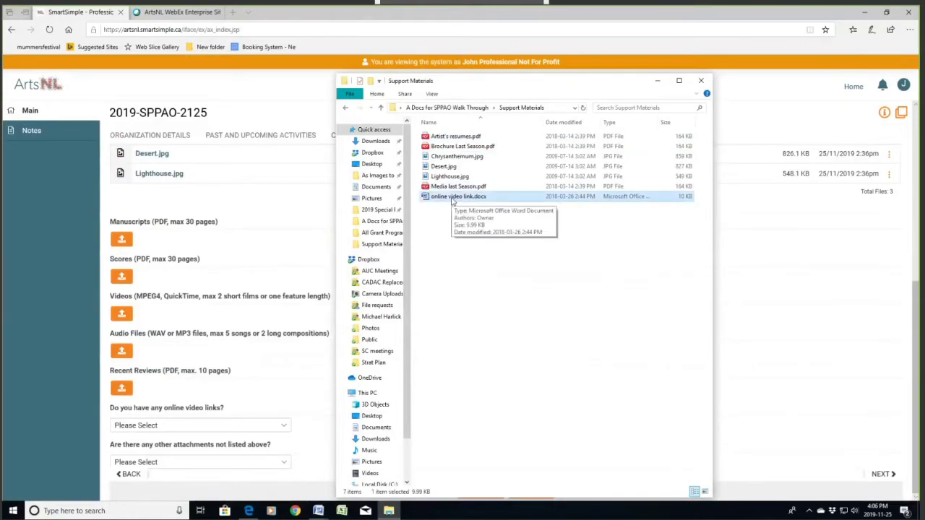
double_click(452, 201)
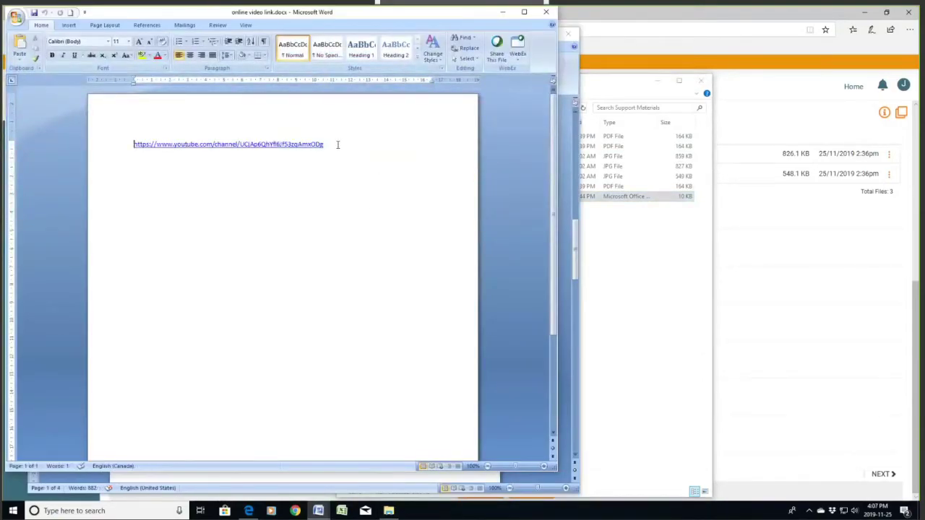
triple_click(158, 145)
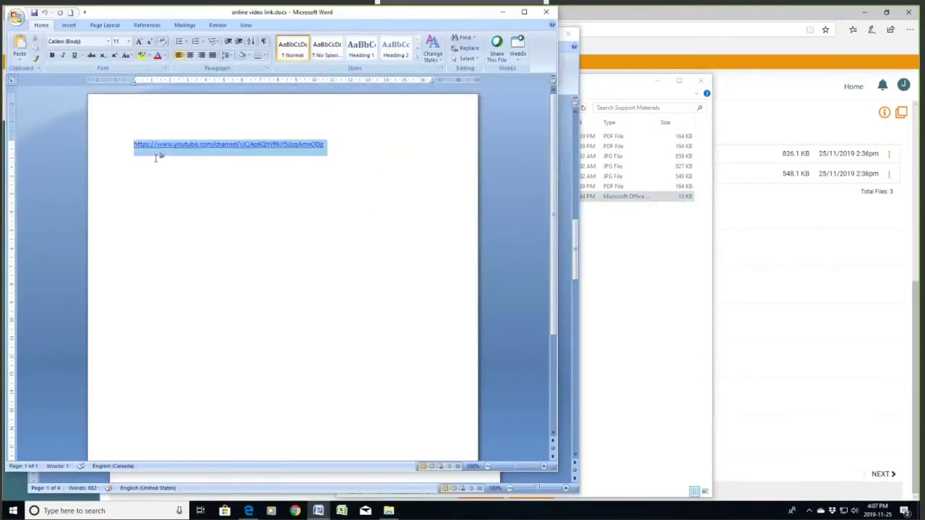
right_click(210, 150)
left_click(233, 164)
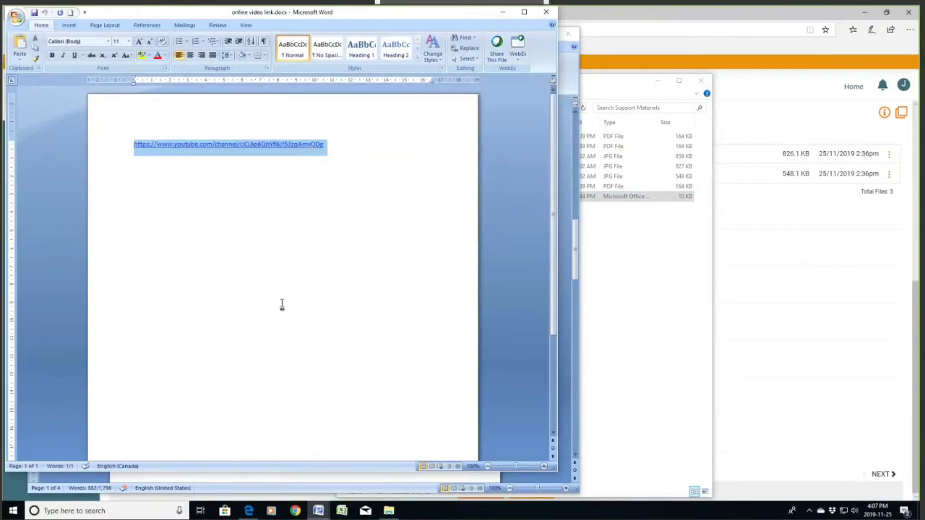
Back in the application form, answer Yes to having online video links and paste the copied YouTube link as Video Link #1.
left_click(796, 465)
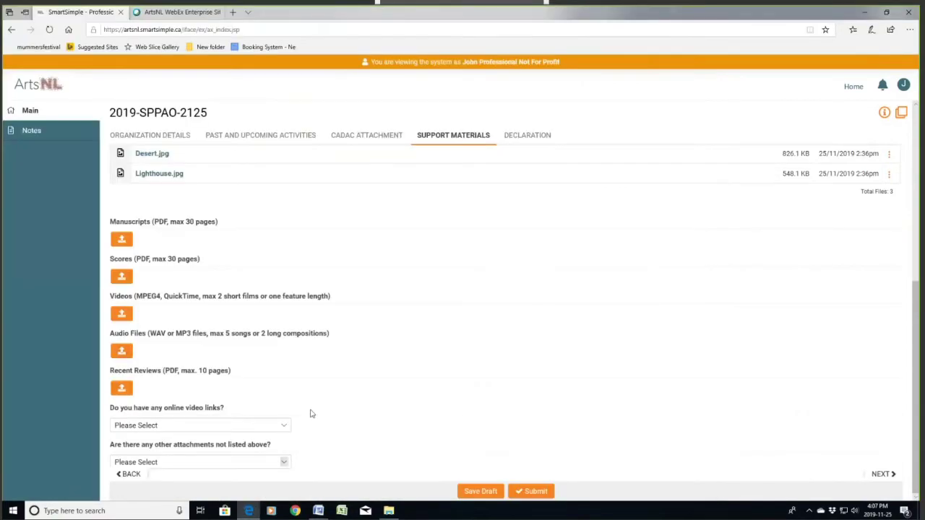
left_click(283, 426)
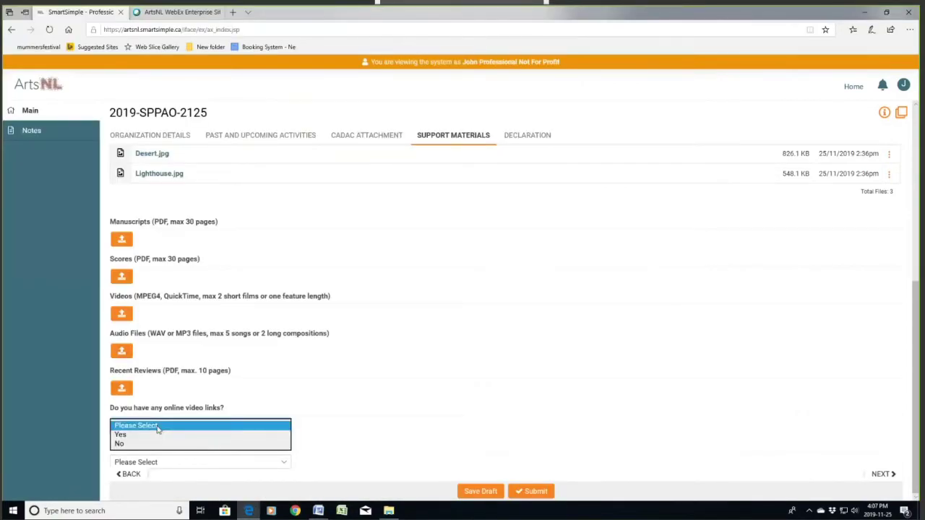
left_click(217, 435)
scroll(165, 392, "down", 1)
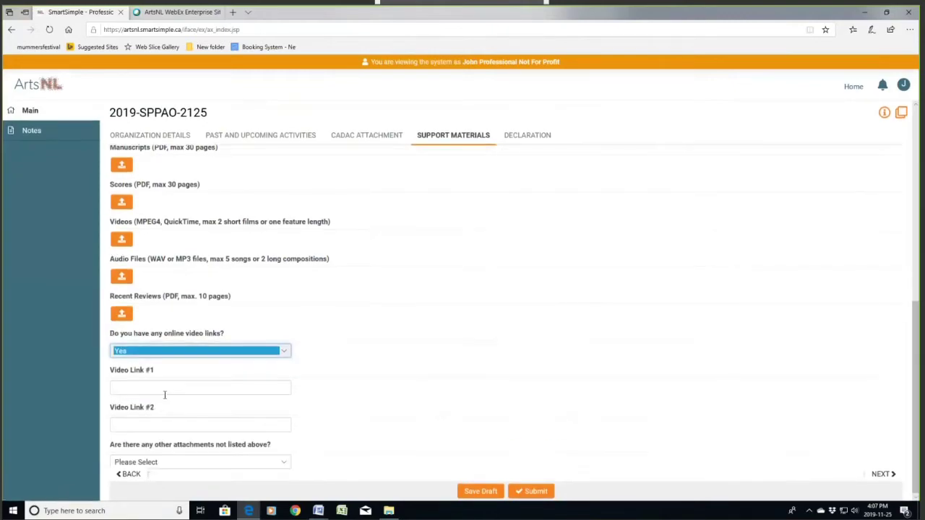
right_click(146, 392)
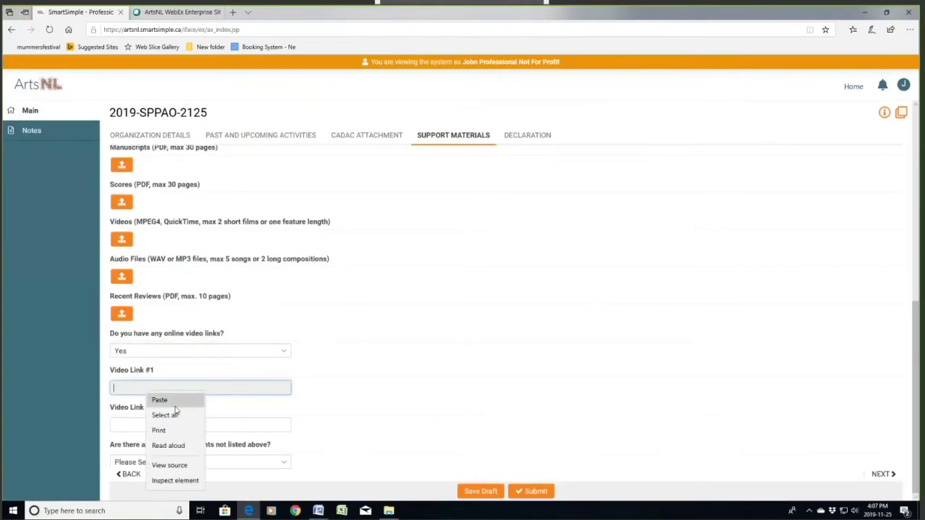
left_click(160, 399)
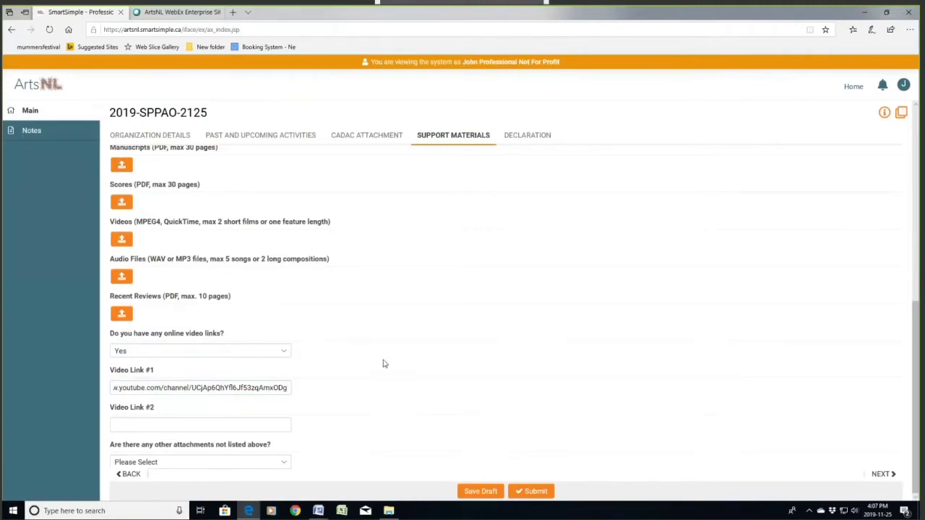
scroll(383, 364, "up", 1)
scroll(383, 363, "down", 1)
Answer Yes to having other attachments not listed and specify them as "Artist resumes, brochures, media".
left_click(390, 511)
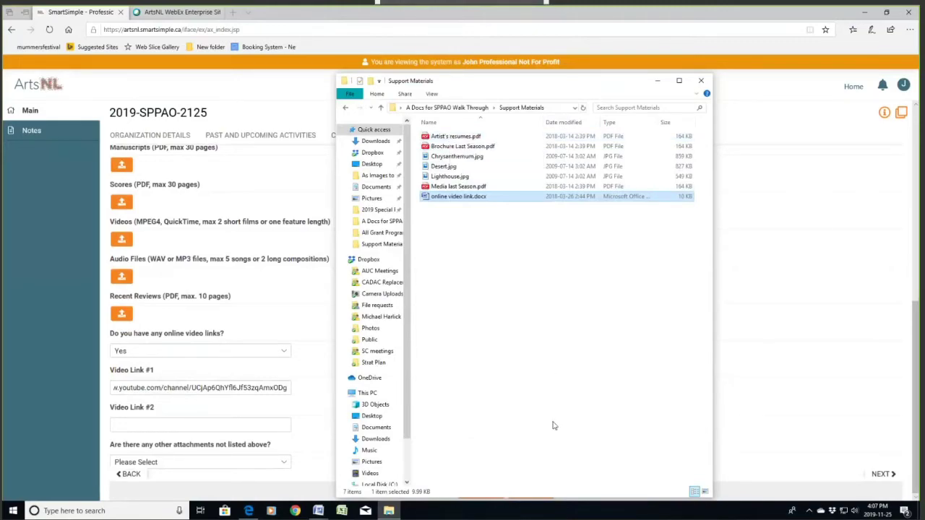
key("Escape")
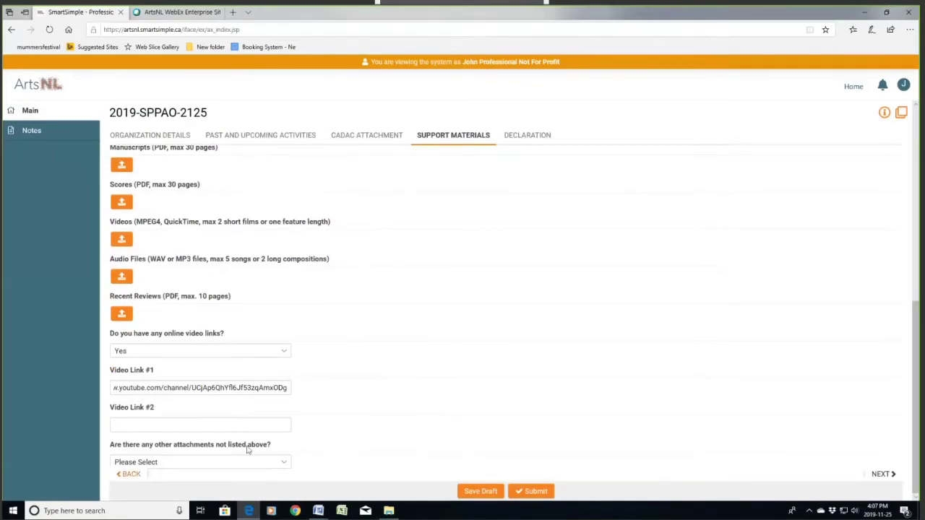
scroll(404, 437, "up", 2)
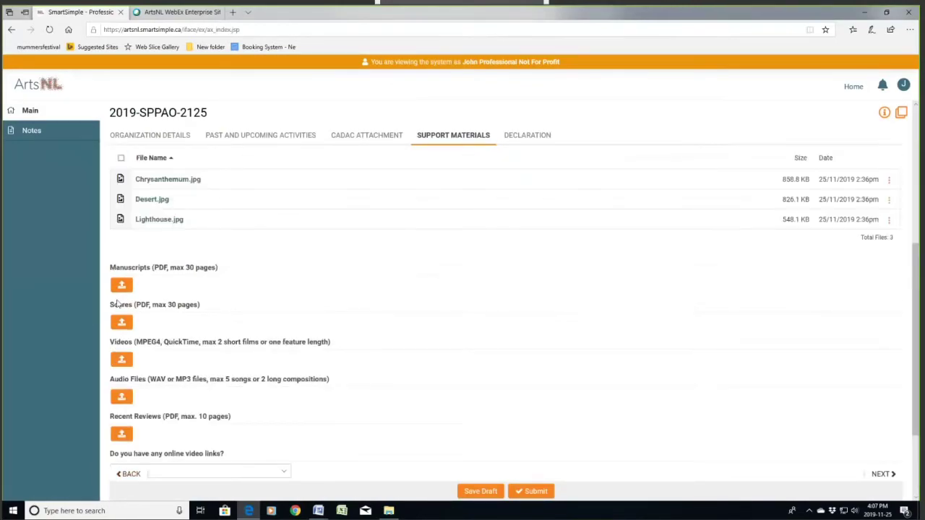
scroll(469, 463, "down", 2)
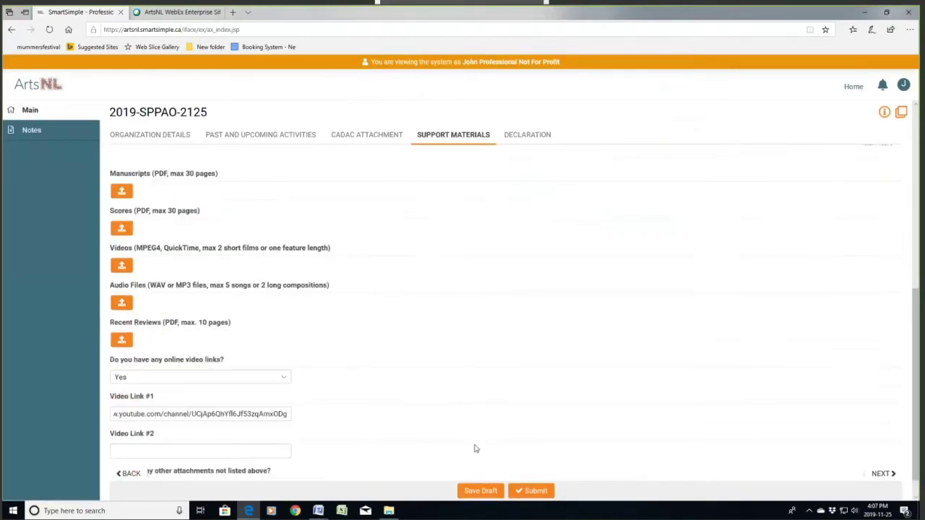
left_click(200, 463)
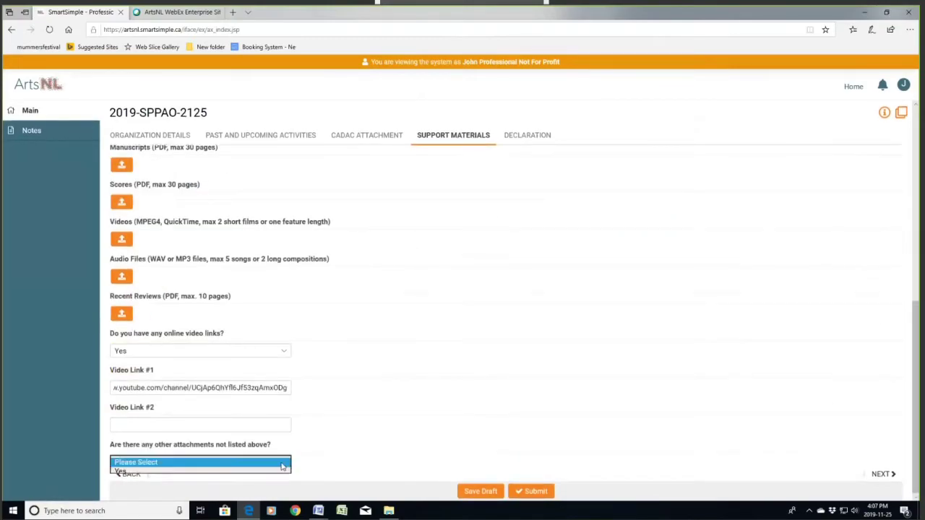
left_click(145, 471)
scroll(434, 406, "down", 1)
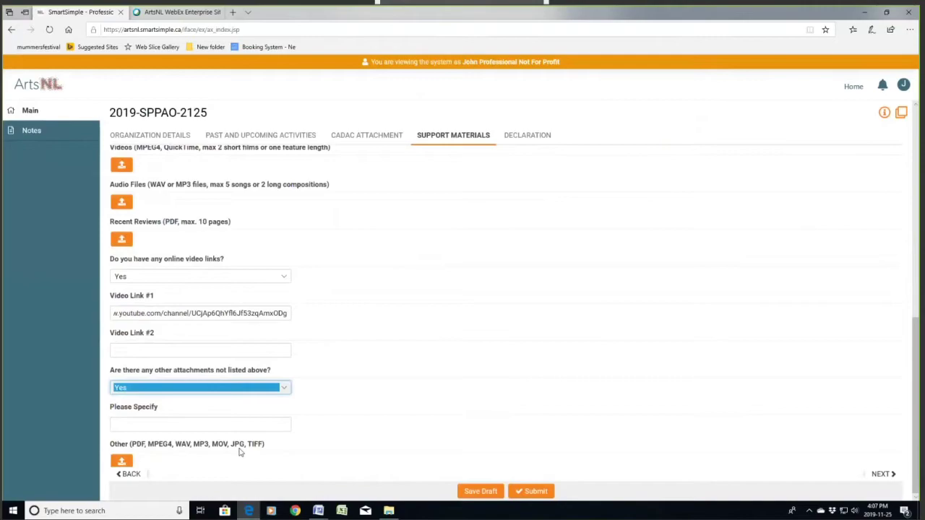
left_click(202, 422)
type("A")
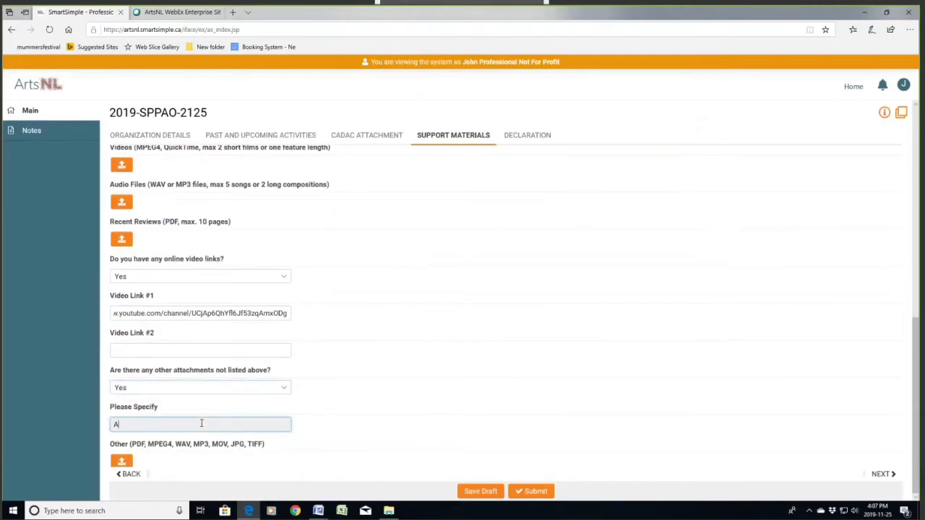
type("rtist resumes, brochures, media")
Upload "Artist's resumes.pdf" to the Other category of the support materials.
left_click(122, 462)
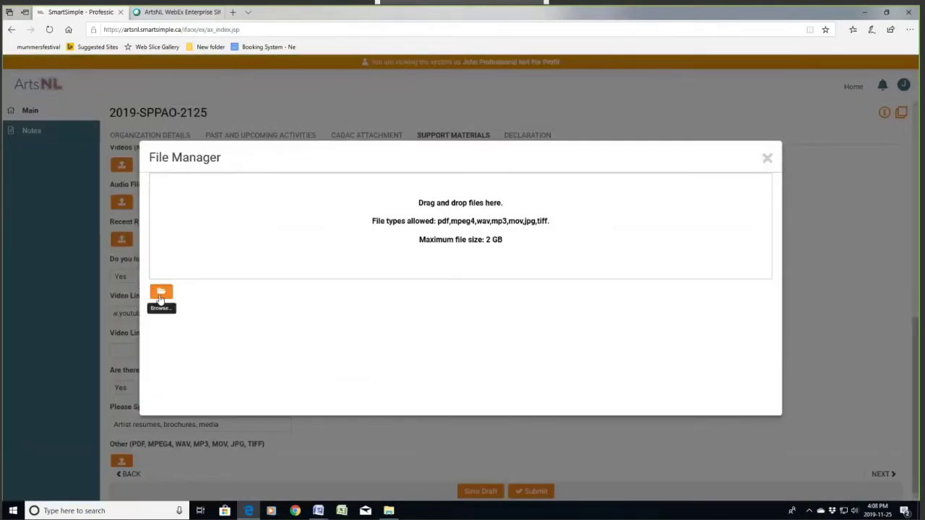
left_click(160, 296)
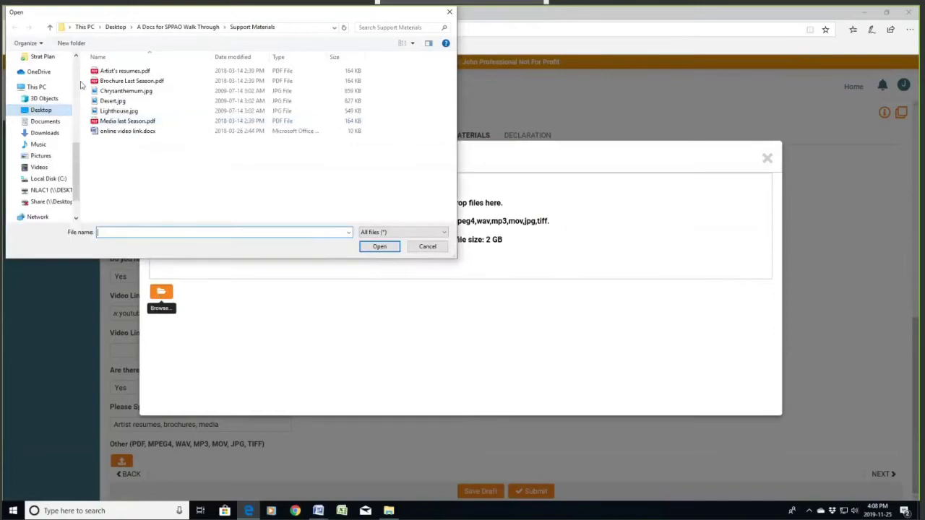
left_click(126, 73)
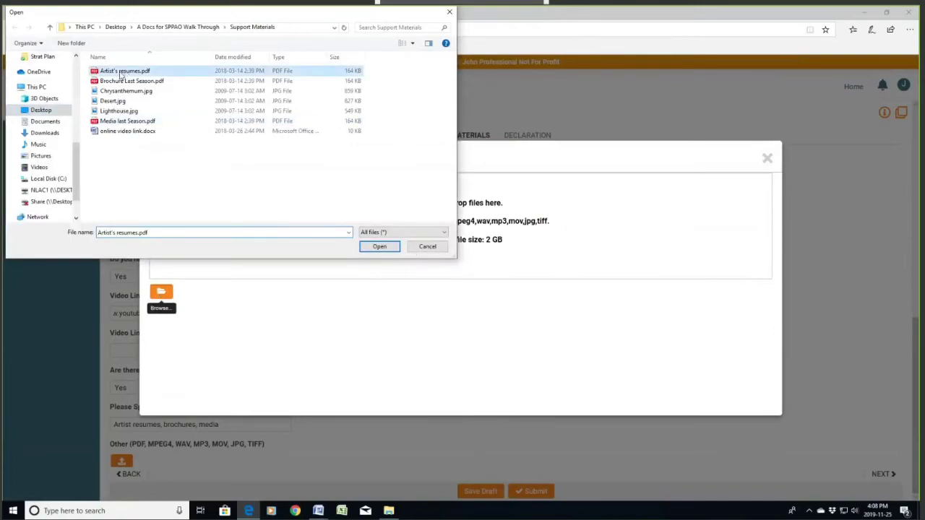
left_click(390, 250)
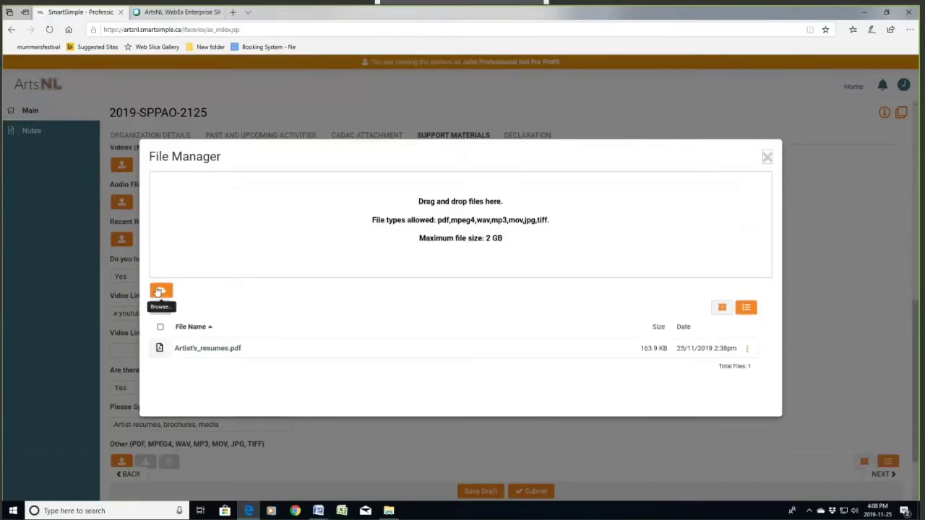
Upload "Brochure Last Season.pdf" and "Media last Season.pdf" to the Other category of the support materials.
left_click(242, 277)
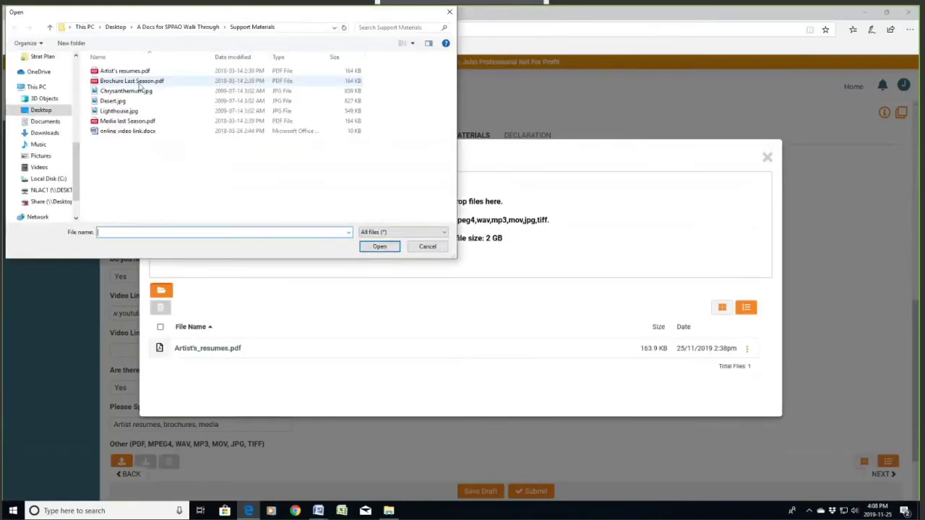
left_click(129, 81)
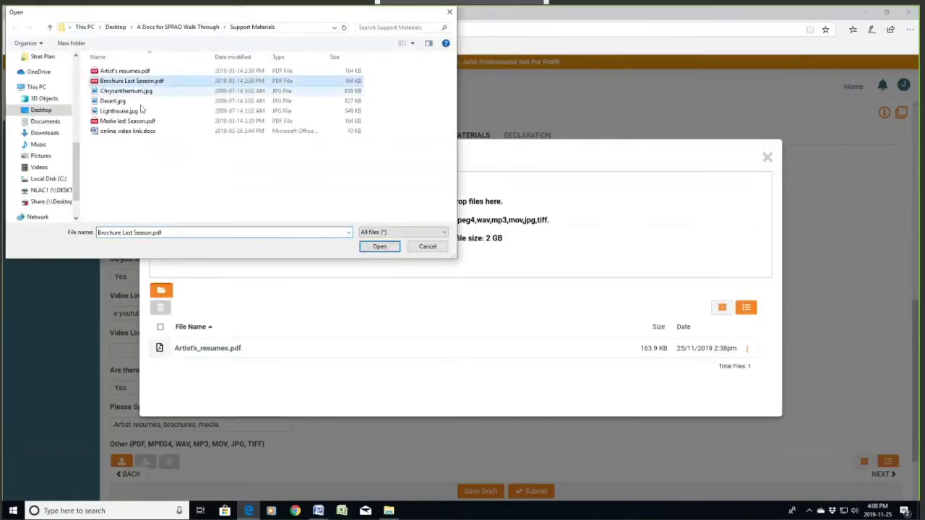
left_click(378, 246)
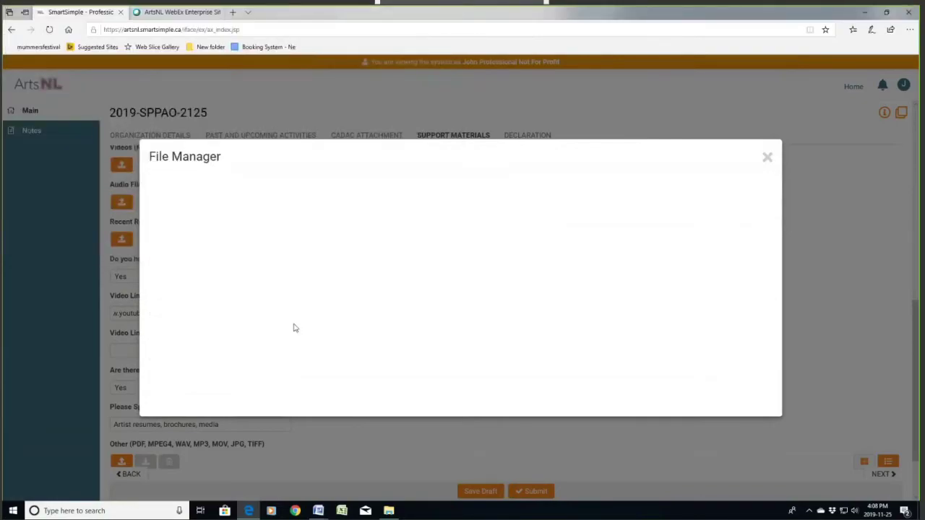
left_click(161, 291)
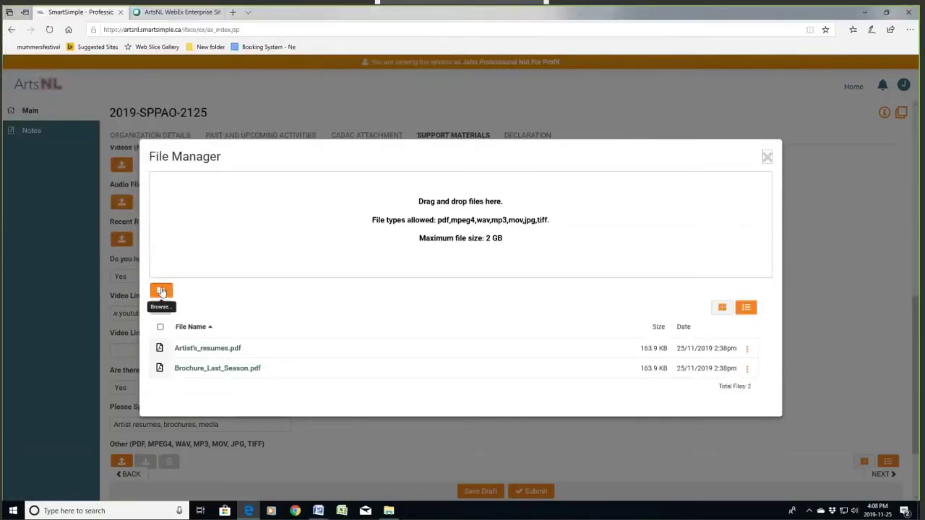
left_click(129, 121)
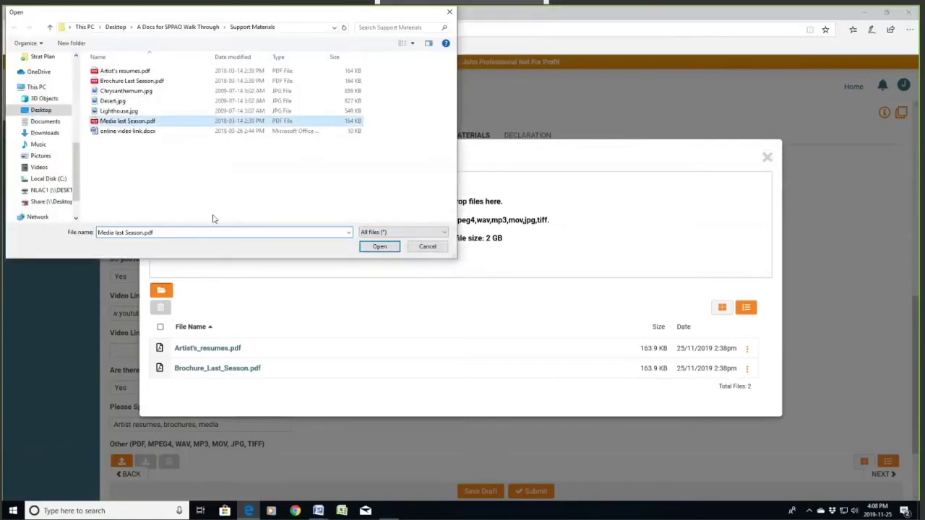
left_click(380, 246)
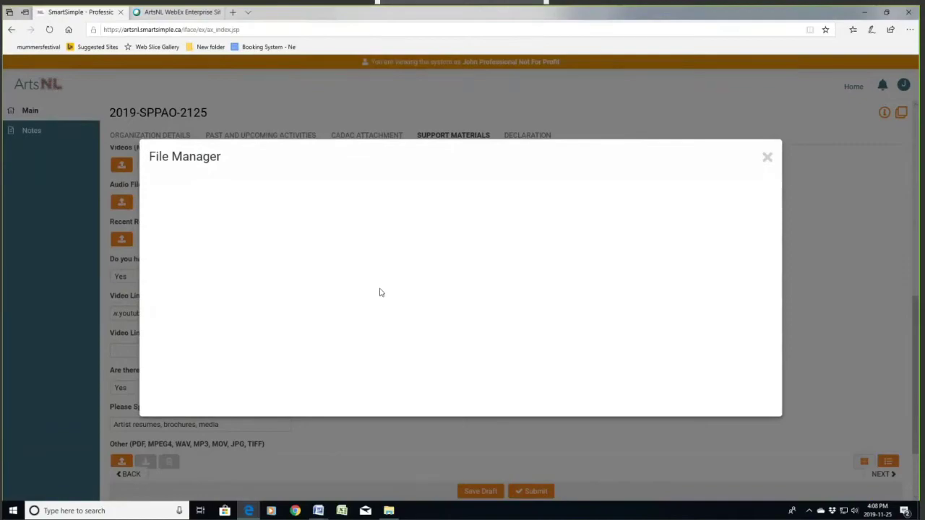
left_click(766, 157)
scroll(424, 320, "down", 3)
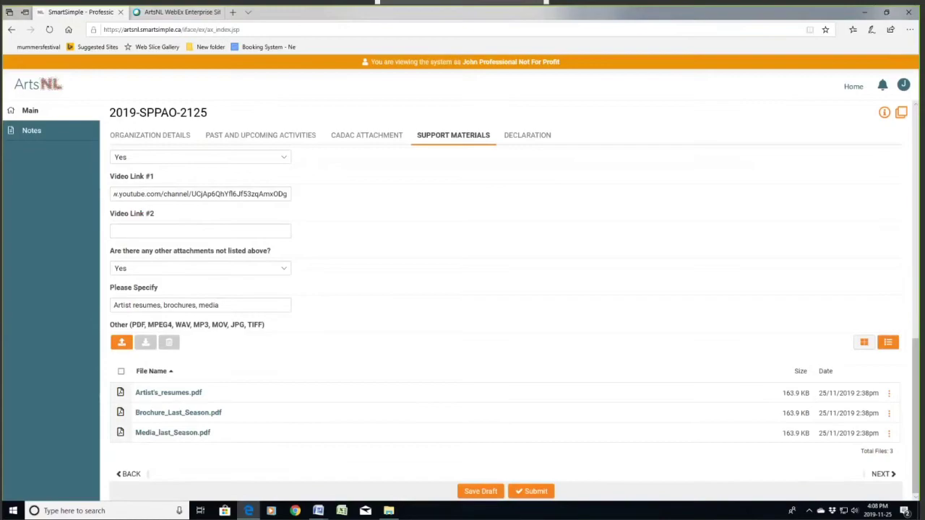
Check the entries in the support materials section and save the application as a draft.
scroll(367, 420, "up", 3)
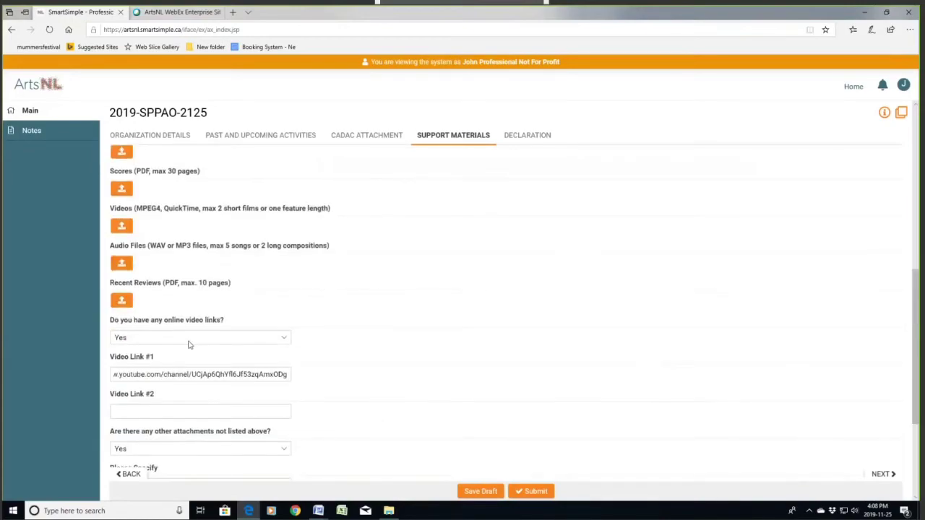
scroll(148, 297, "up", 1)
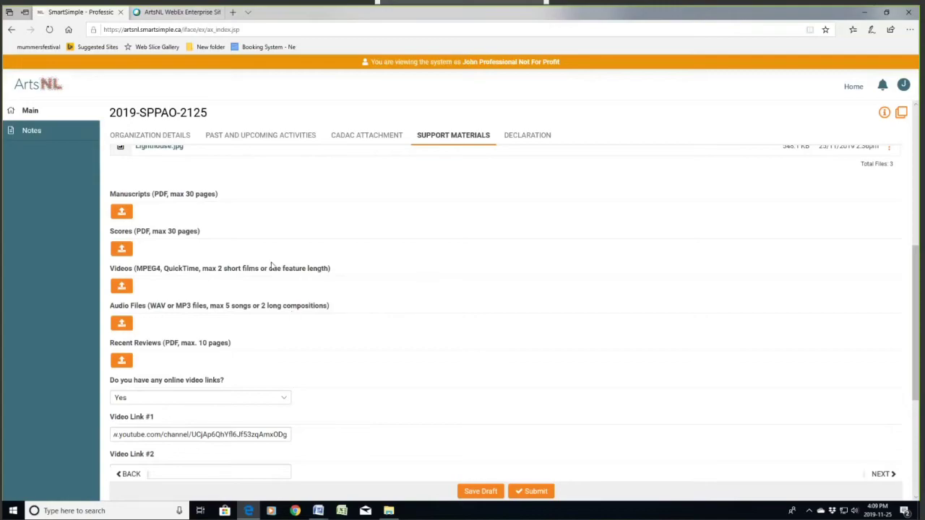
left_click(479, 492)
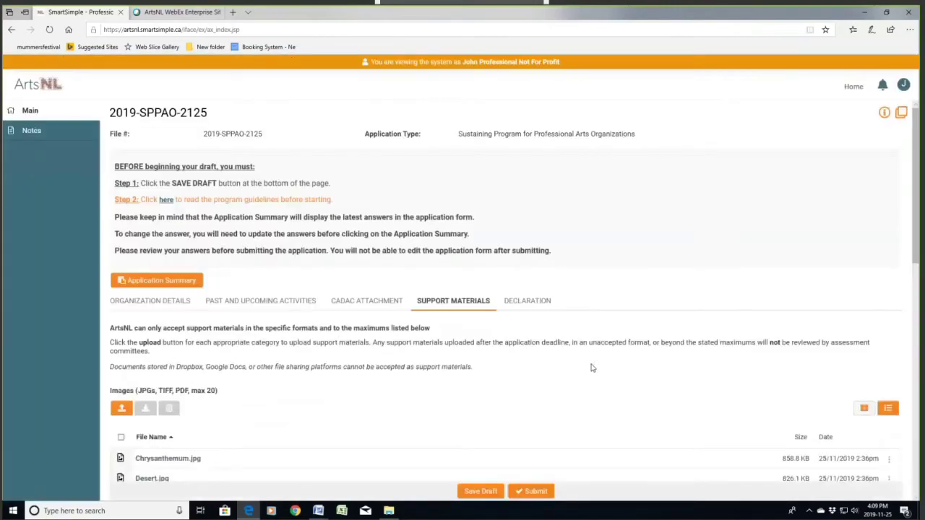
Confirm the Declaration Acknowledgement in the declaration section and save the application draft.
scroll(583, 357, "down", 8)
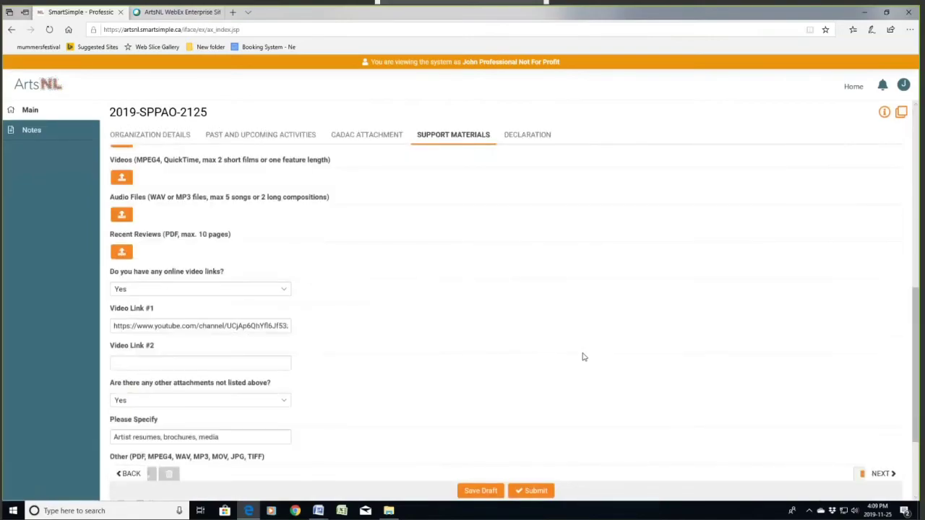
scroll(583, 355, "up", 3)
scroll(581, 354, "up", 6)
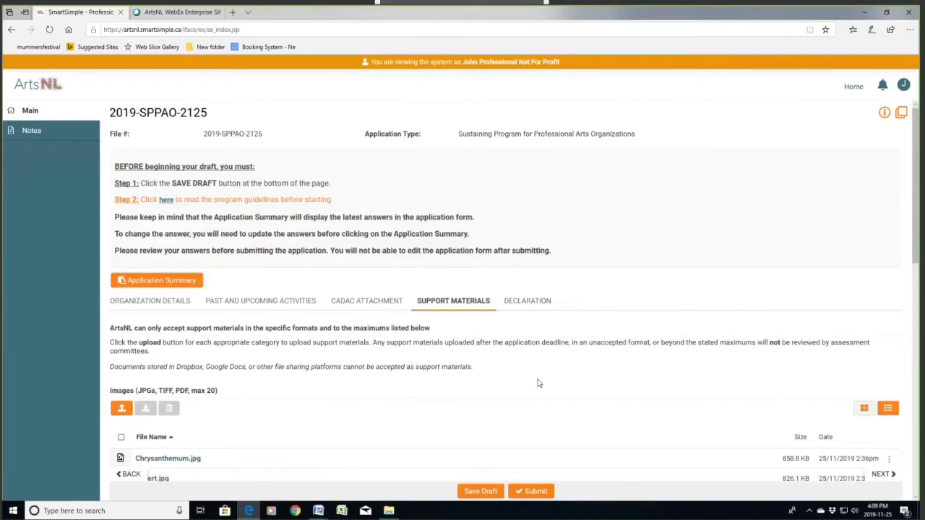
left_click(541, 305)
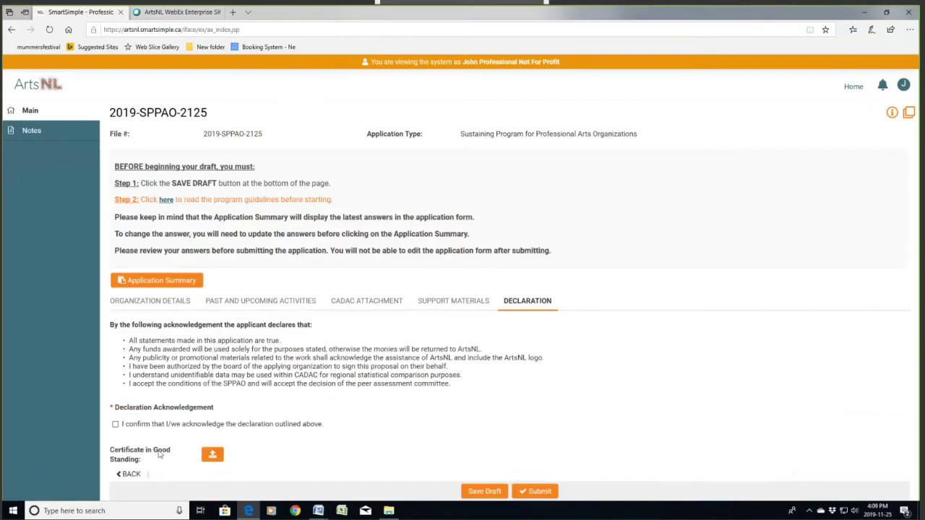
left_click(115, 425)
left_click(484, 491)
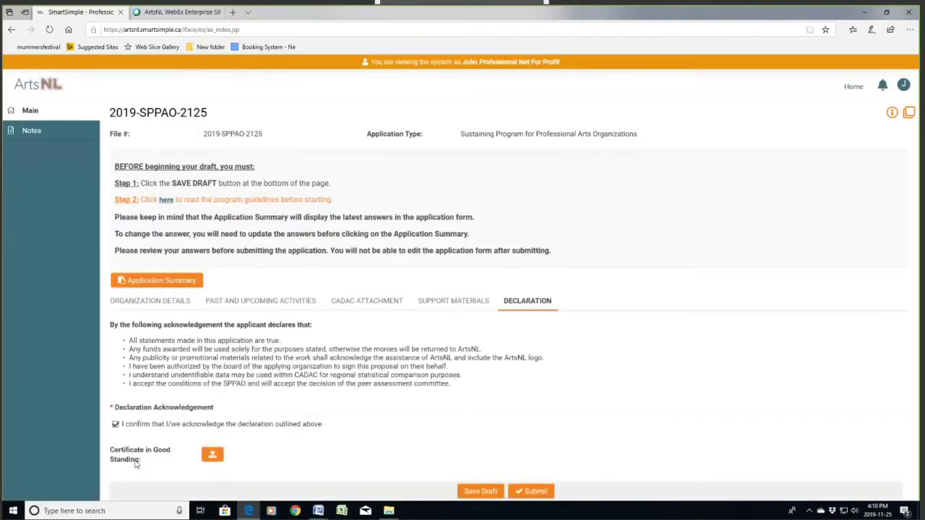
left_click(213, 455)
left_click(478, 491)
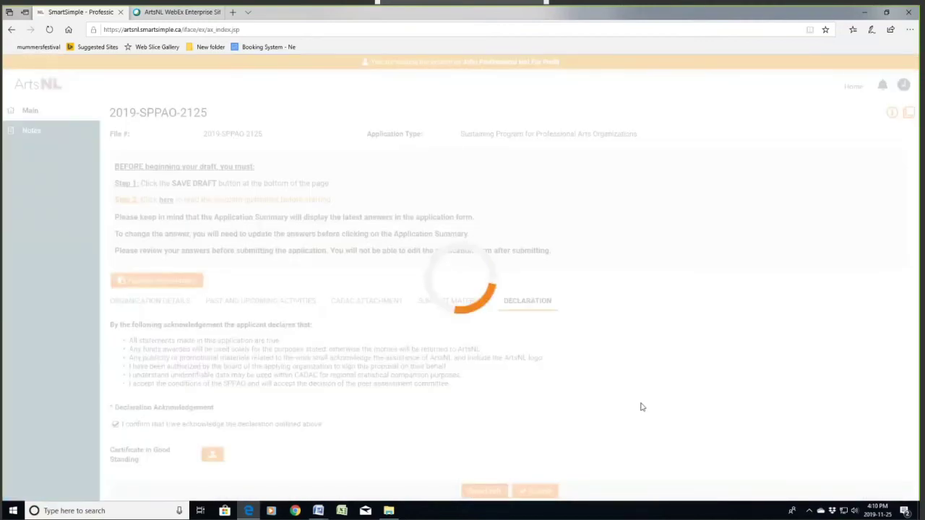